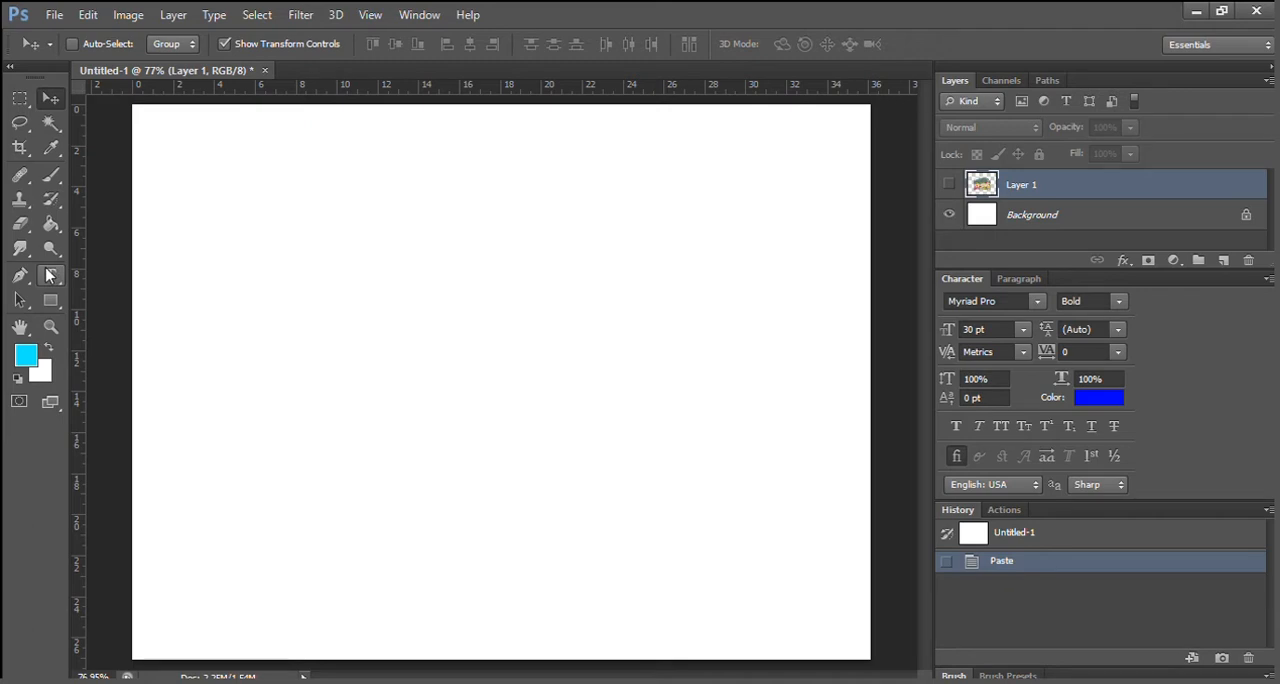
# Add the point text "Blablabla" in the upper-left area of the canvas with the Horizontal Type Tool and commit it.
pyautogui.click(51, 276)
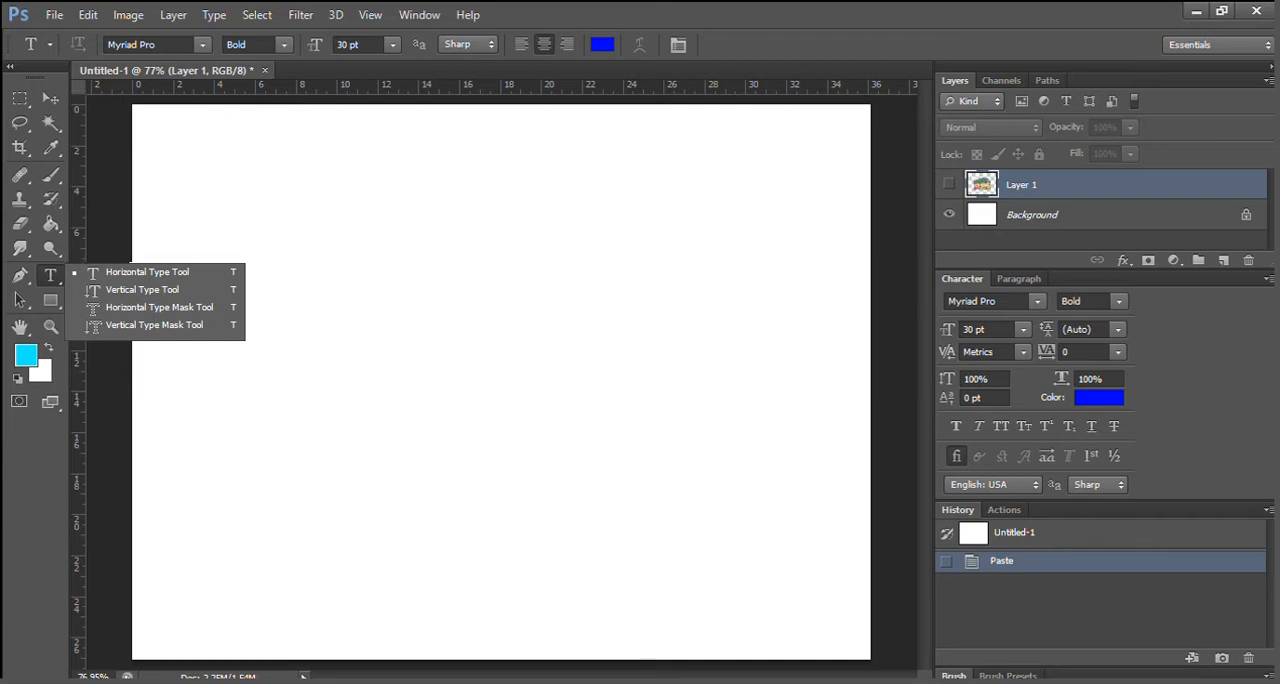
pyautogui.click(200, 271)
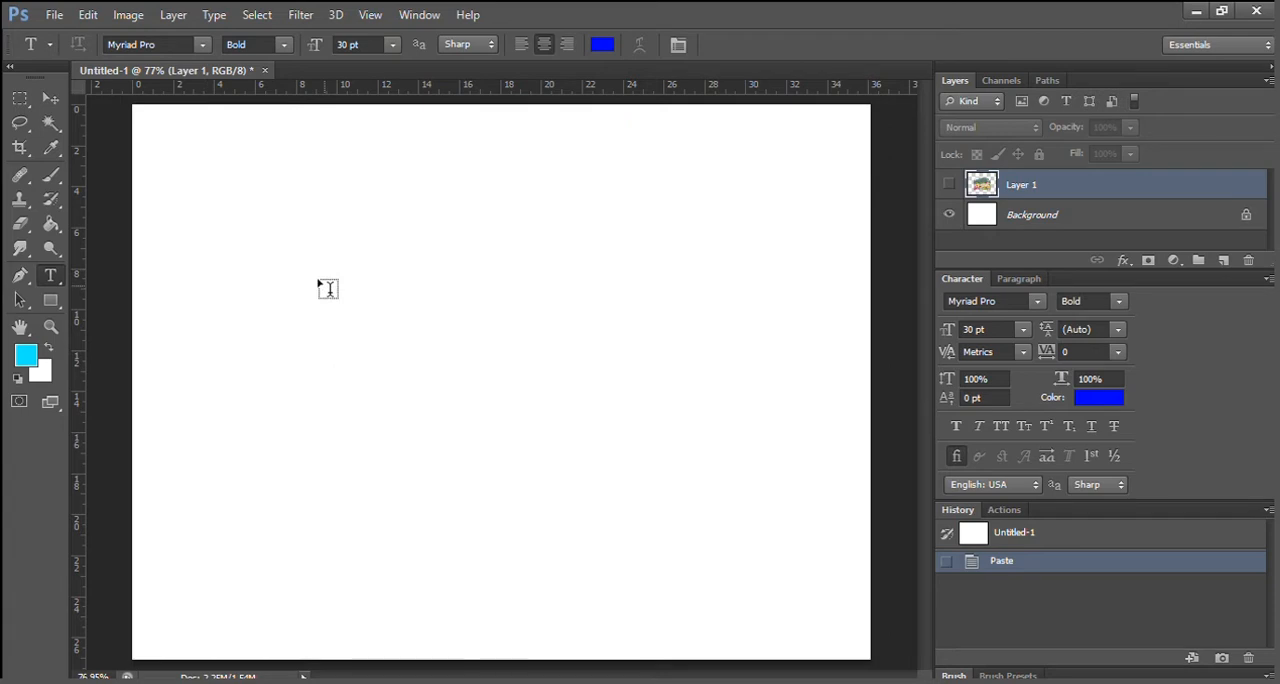
pyautogui.click(228, 231)
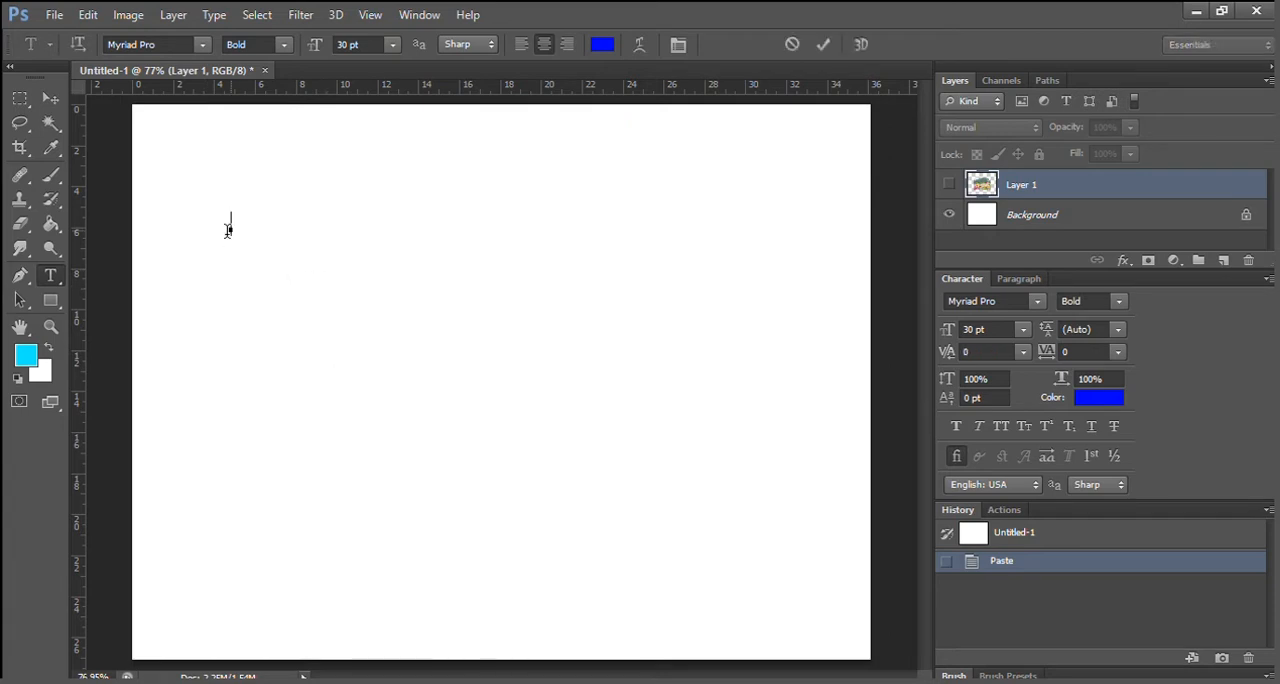
pyautogui.write('Blablabla')
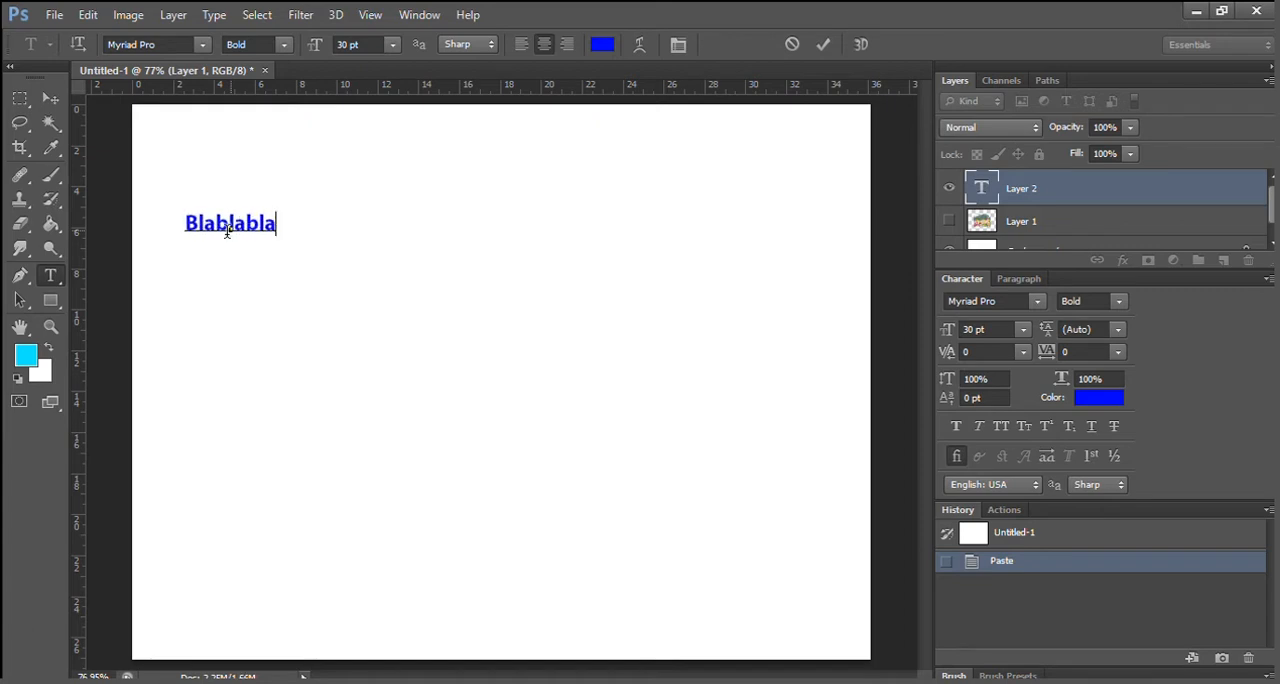
pyautogui.click(47, 94)
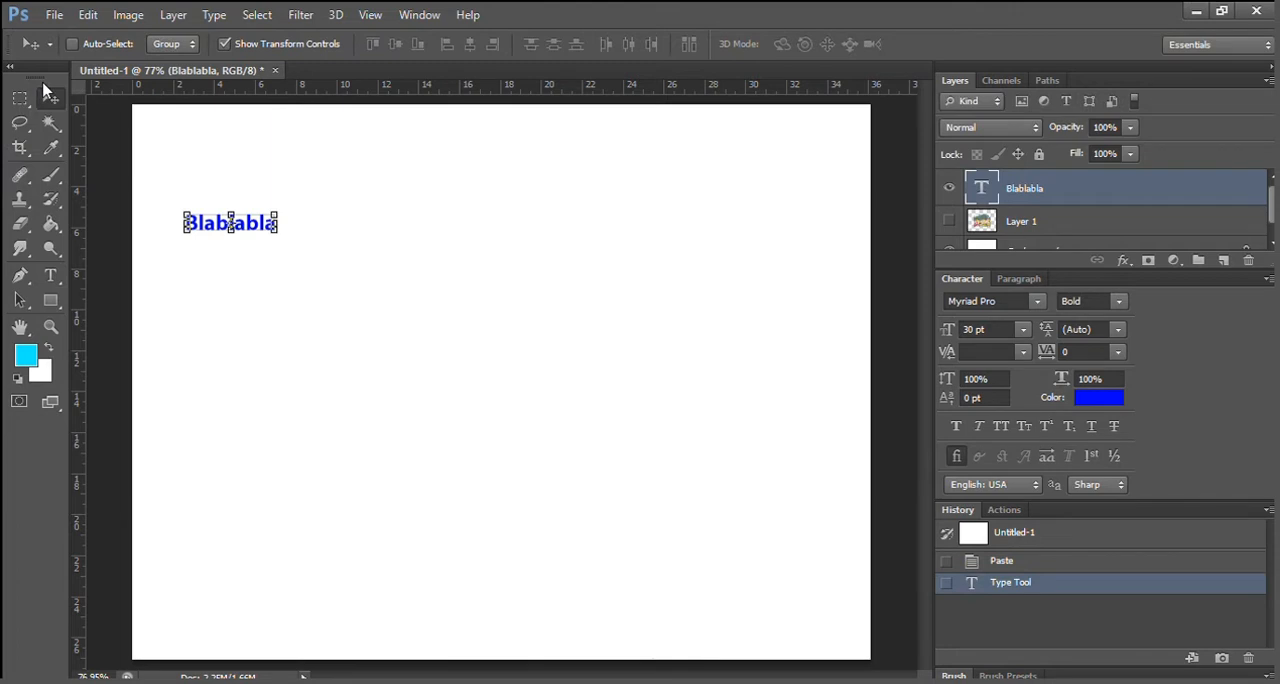
# Draw a paragraph text box about 10.5 by 8 ruler units below "Blablabla" and fill it with random filler words starting "ghsdfjkgh sjdkfgh".
pyautogui.click(50, 276)
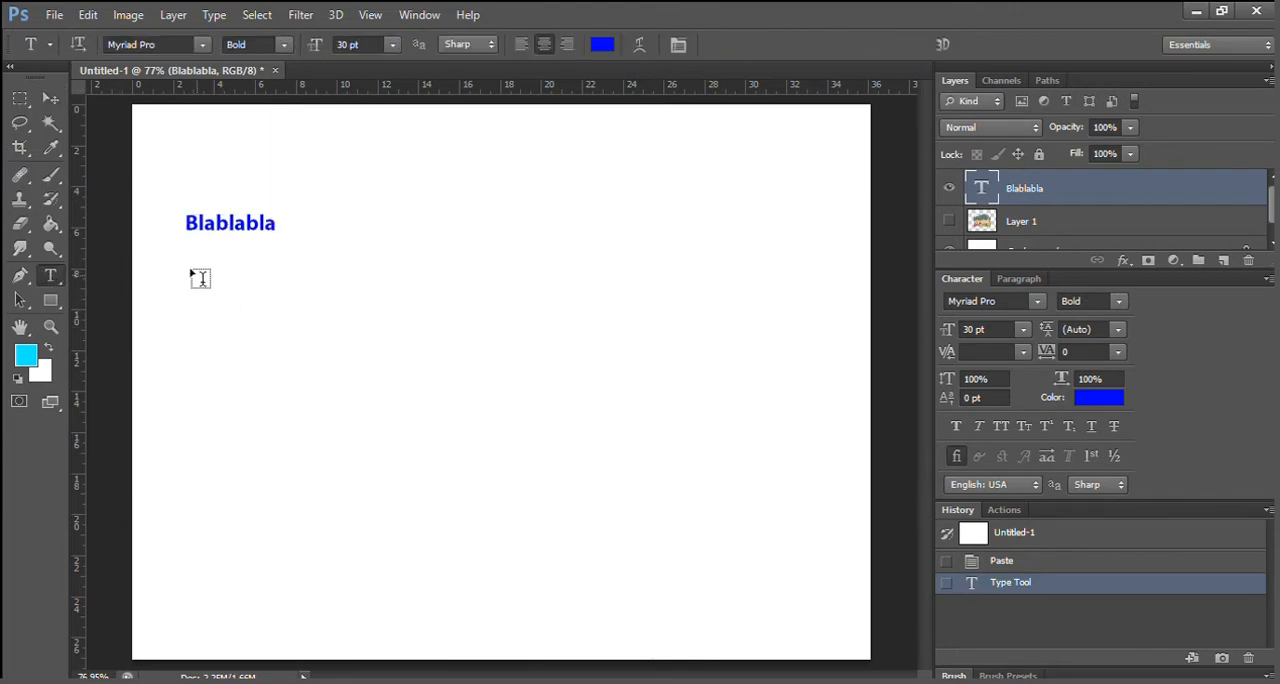
pyautogui.moveTo(197, 275); pyautogui.dragTo(413, 437)
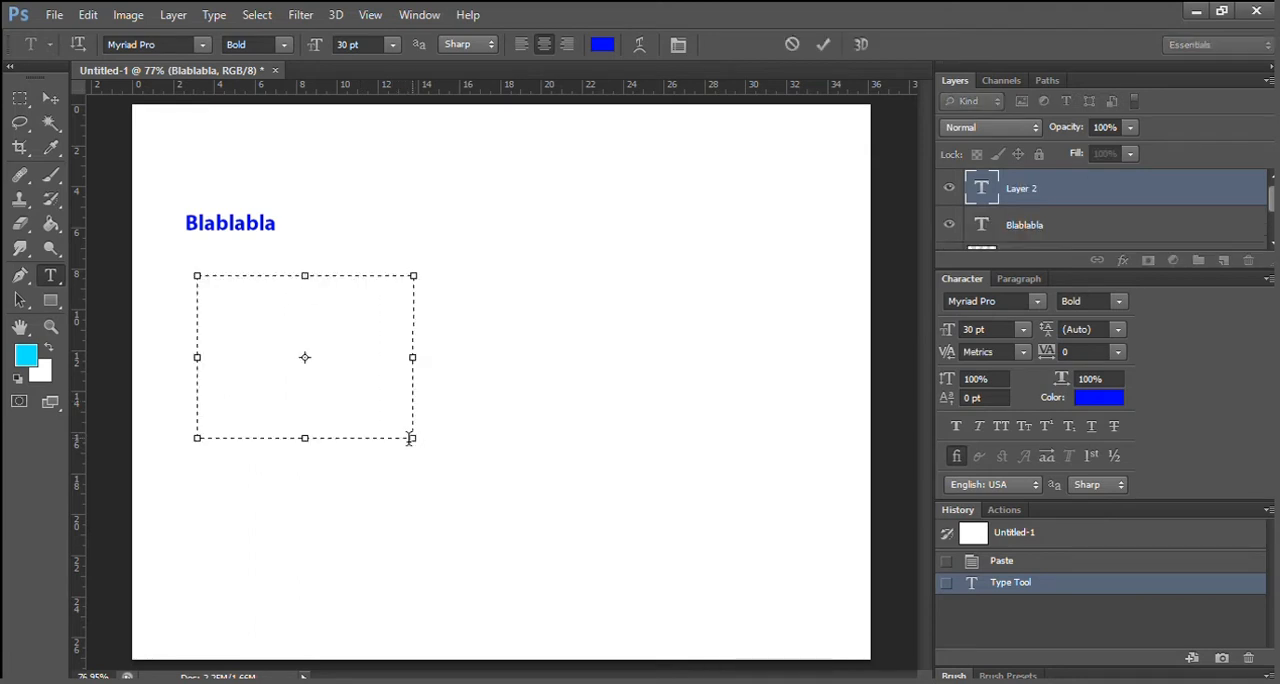
pyautogui.write('ghsdfjkgh sjdkfgh lkdsjfg lkdsfhgkjldsfg lksdfjgksdj')
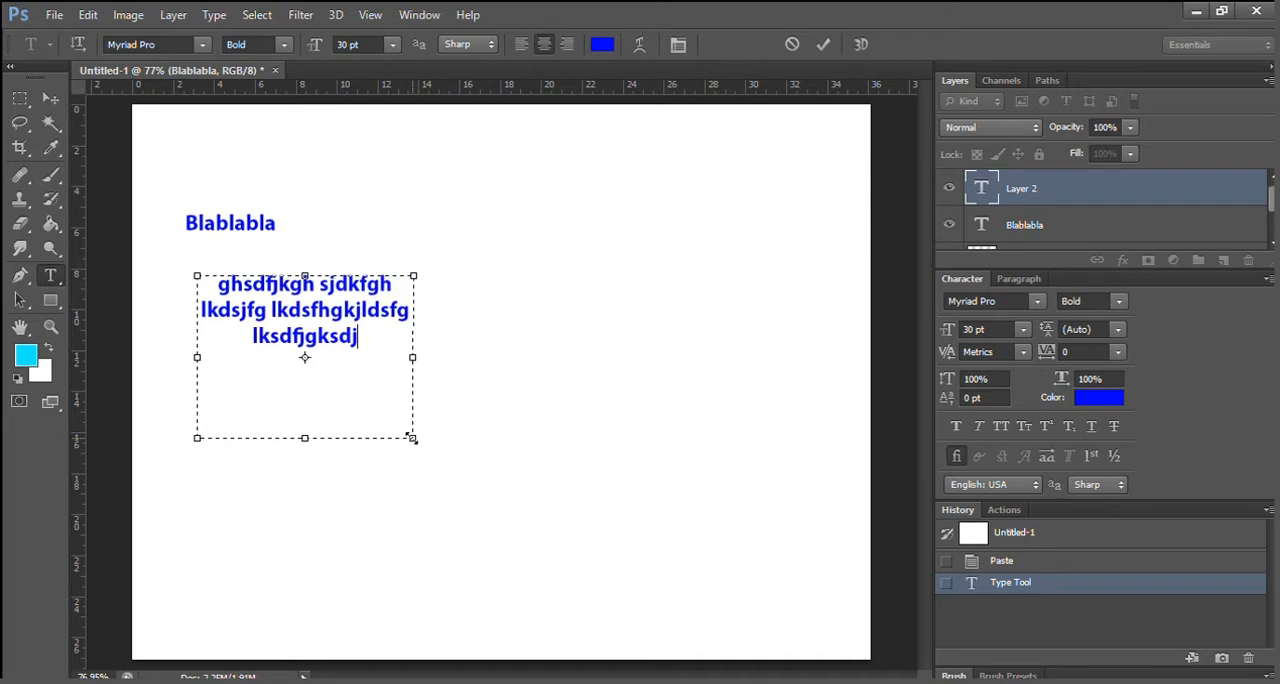
pyautogui.write('dkfsl ghsdlkjfgh lsdkjfg lksdjfg lksdjg kljsdg')
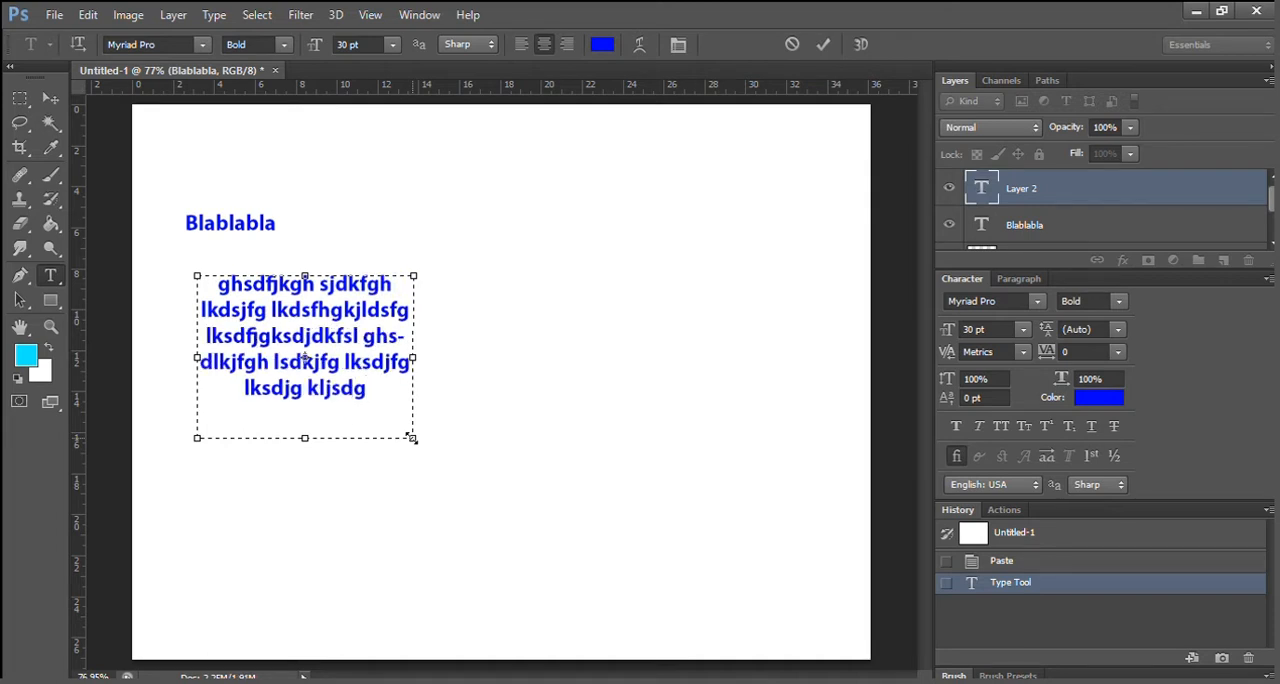
# Resize the paragraph text box to about 15 by 11 ruler units so the text reflows, and commit the text.
pyautogui.moveTo(412, 437); pyautogui.dragTo(337, 526)
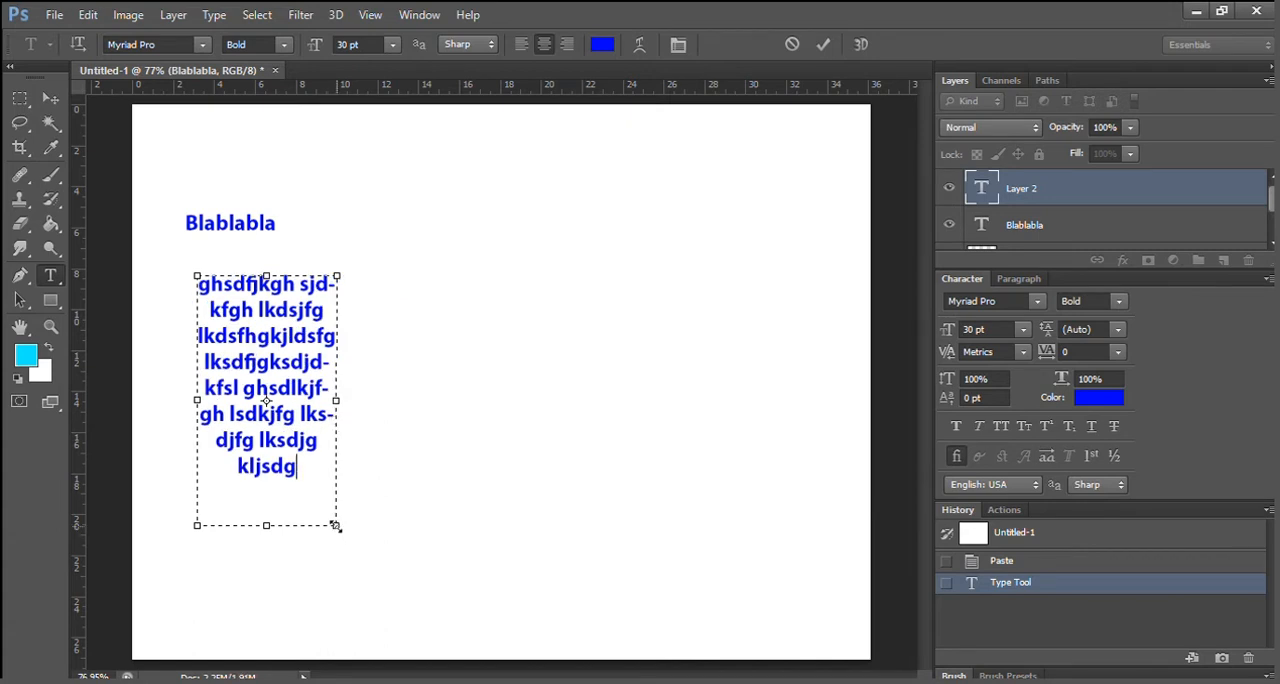
pyautogui.moveTo(335, 525); pyautogui.dragTo(502, 494)
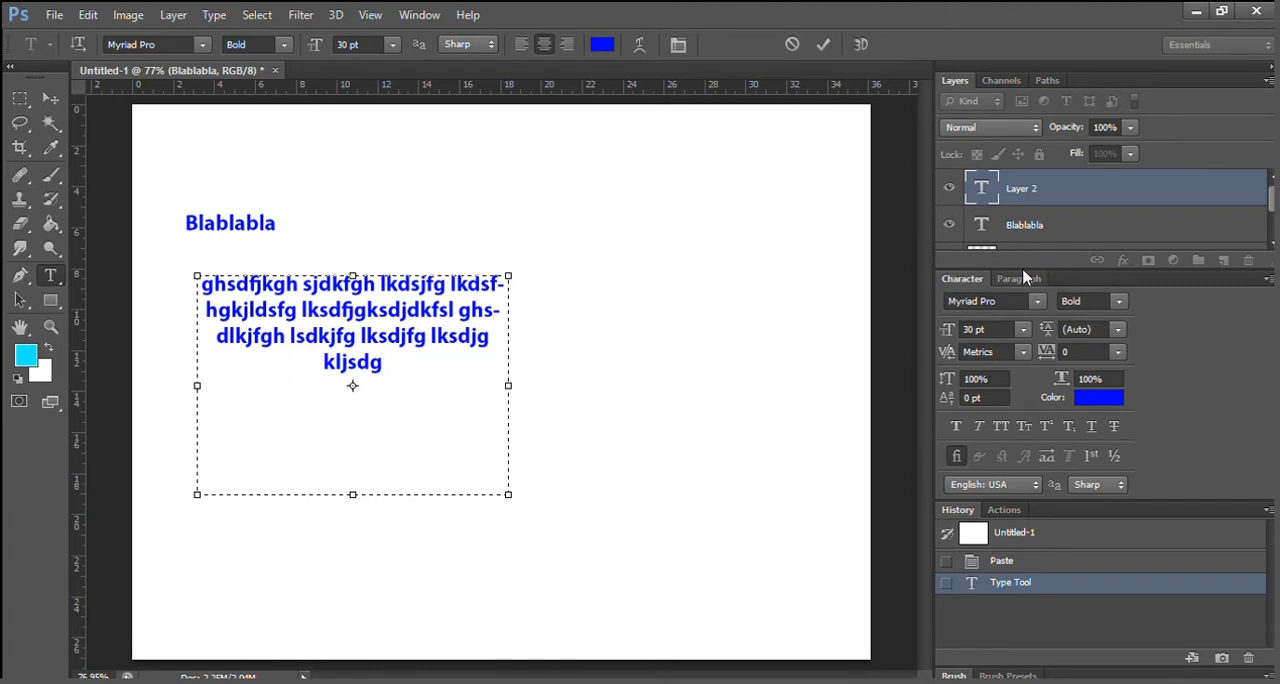
pyautogui.click(19, 98)
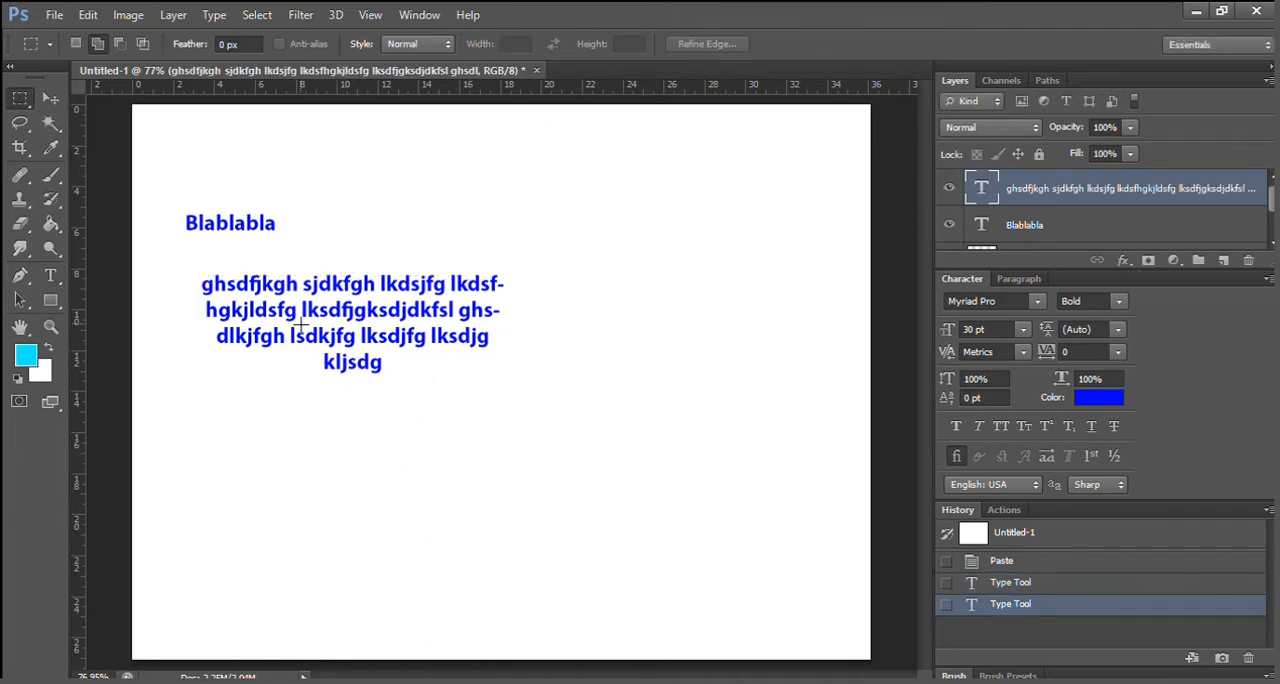
pyautogui.click(38, 93)
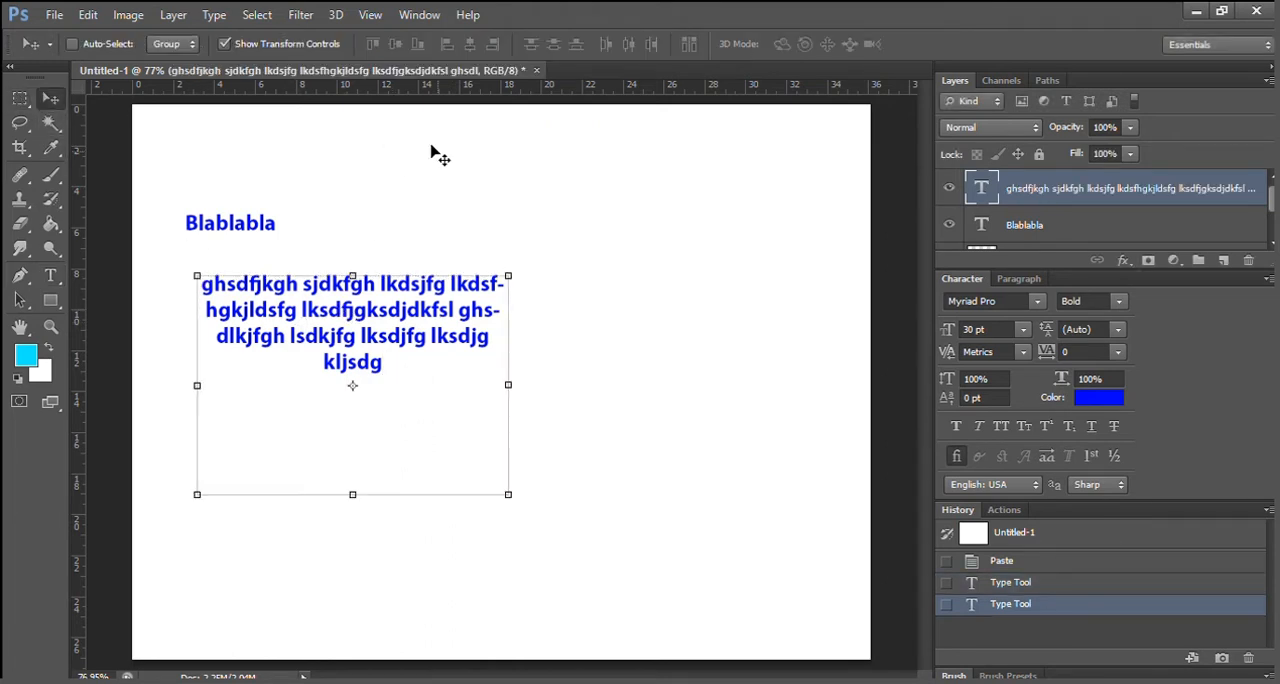
# Try left, center, right and the three last-line justified alignments on the paragraph text, ending with Justify All.
pyautogui.click(1016, 276)
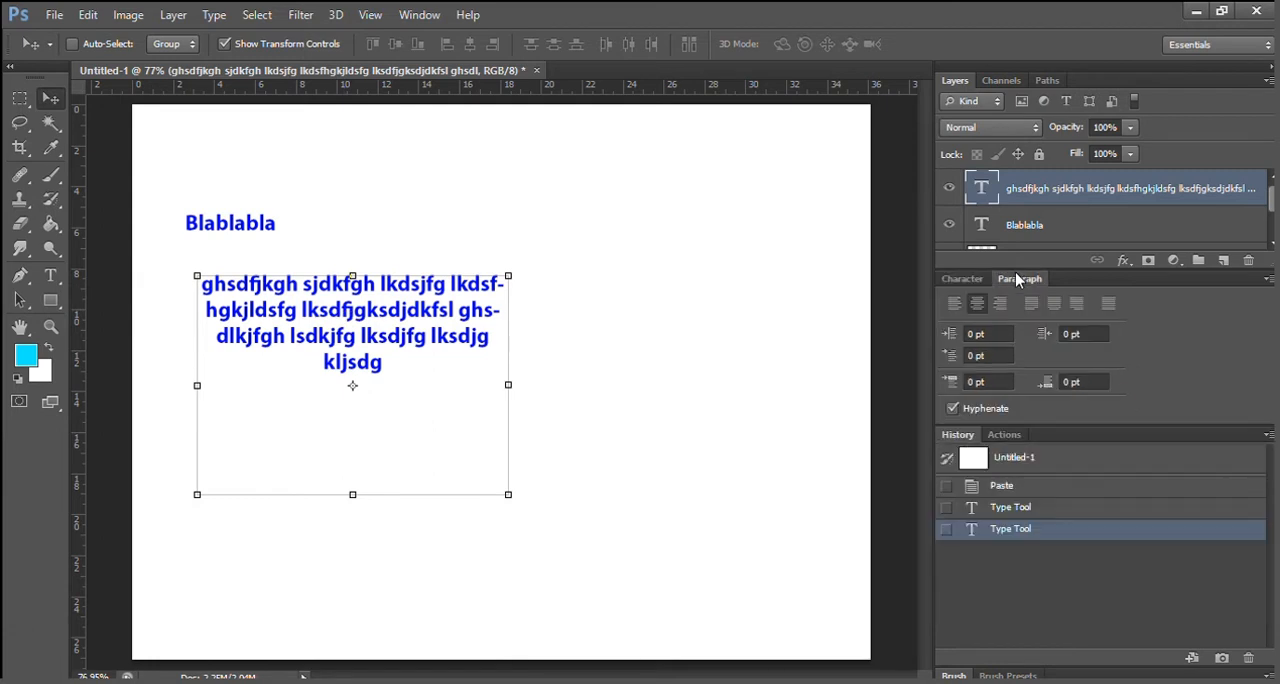
pyautogui.click(953, 303)
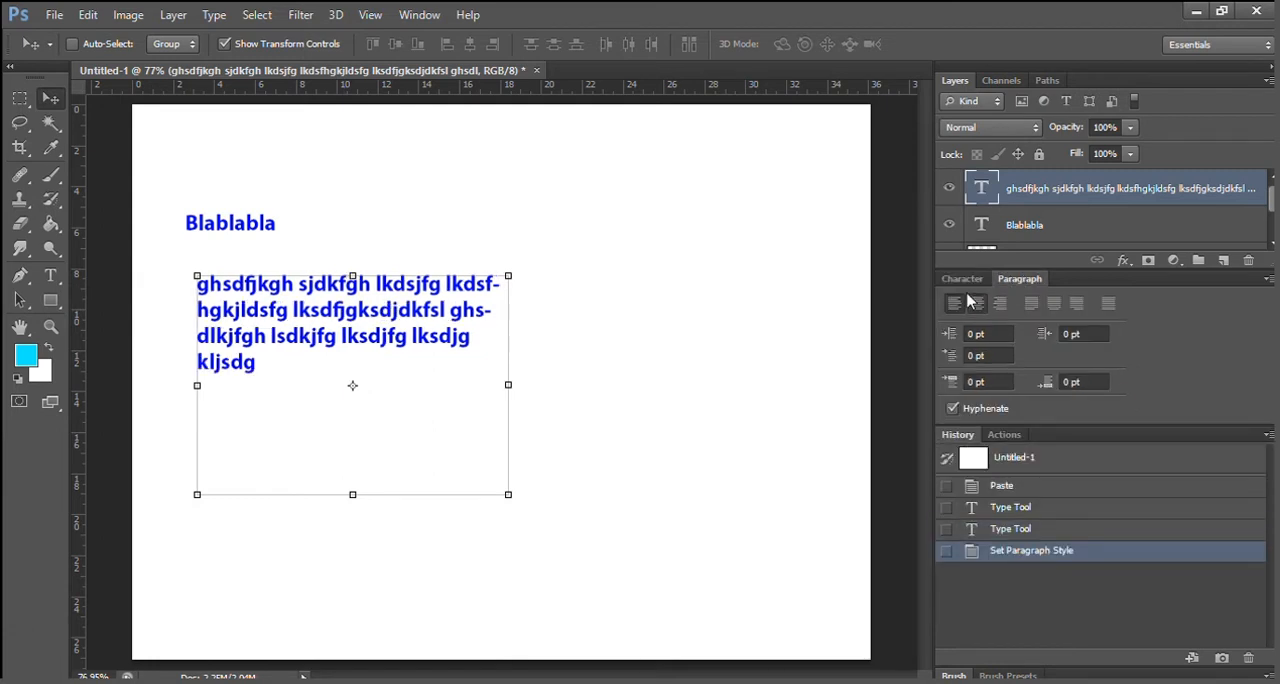
pyautogui.click(977, 303)
pyautogui.click(995, 302)
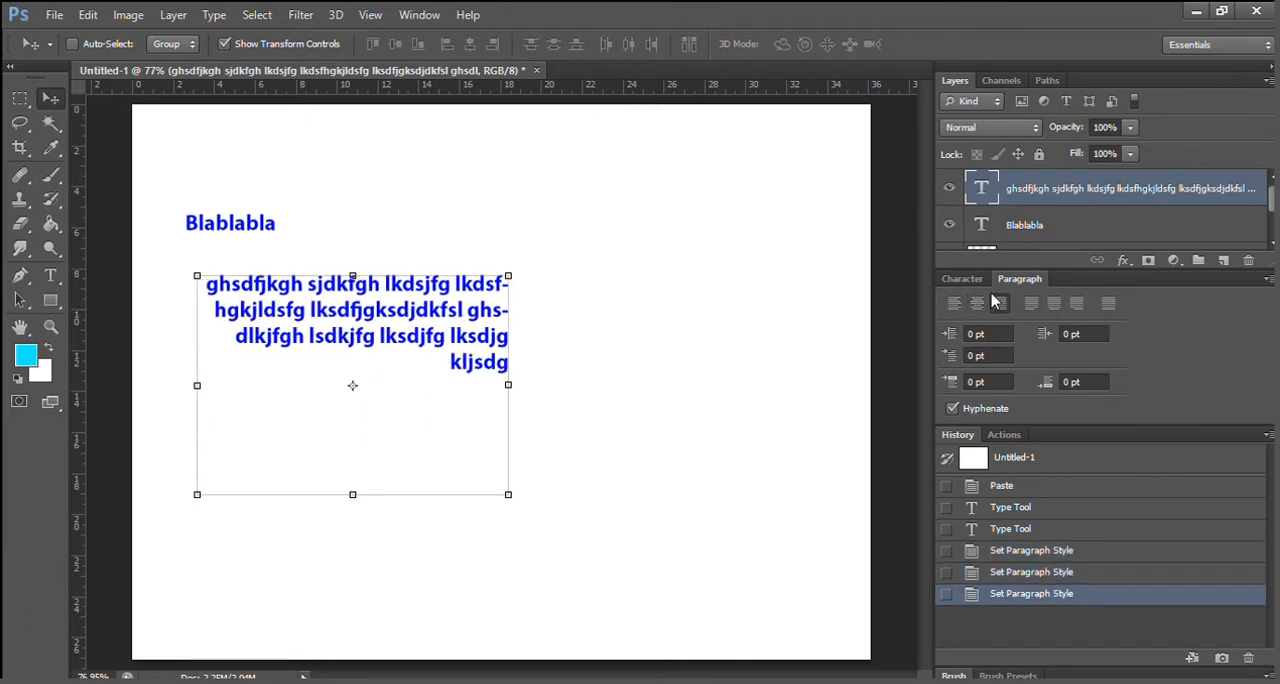
pyautogui.click(1024, 303)
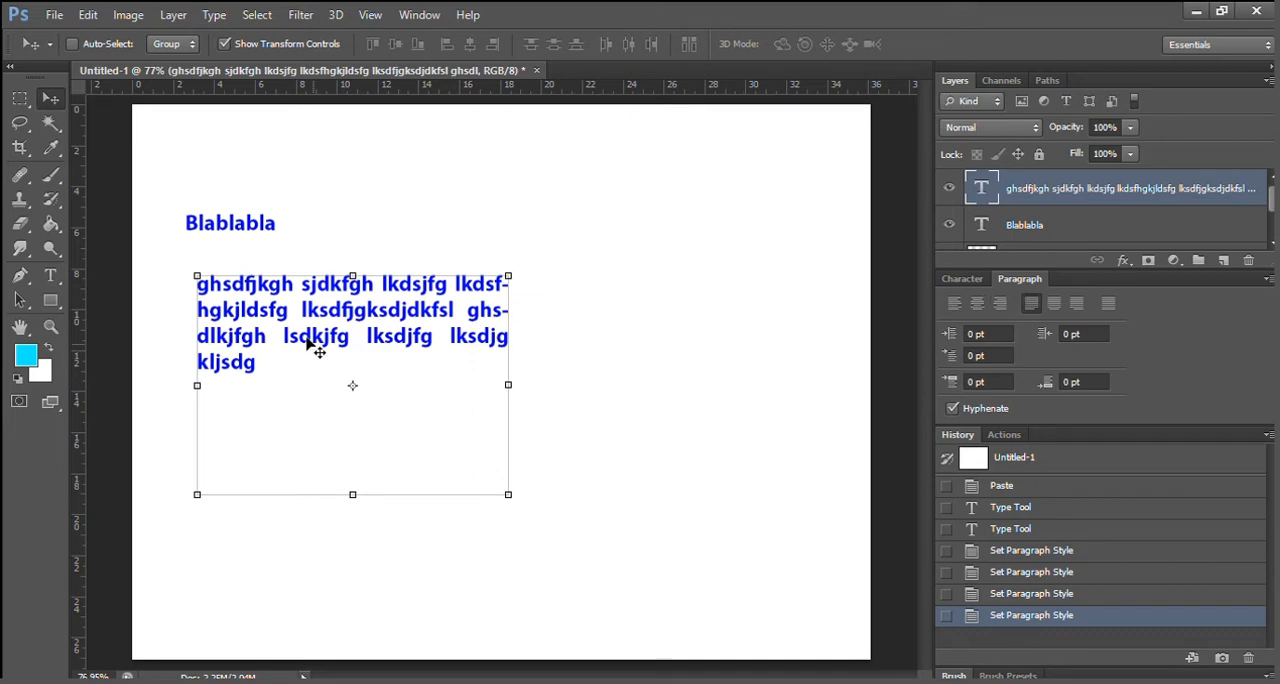
pyautogui.click(1054, 303)
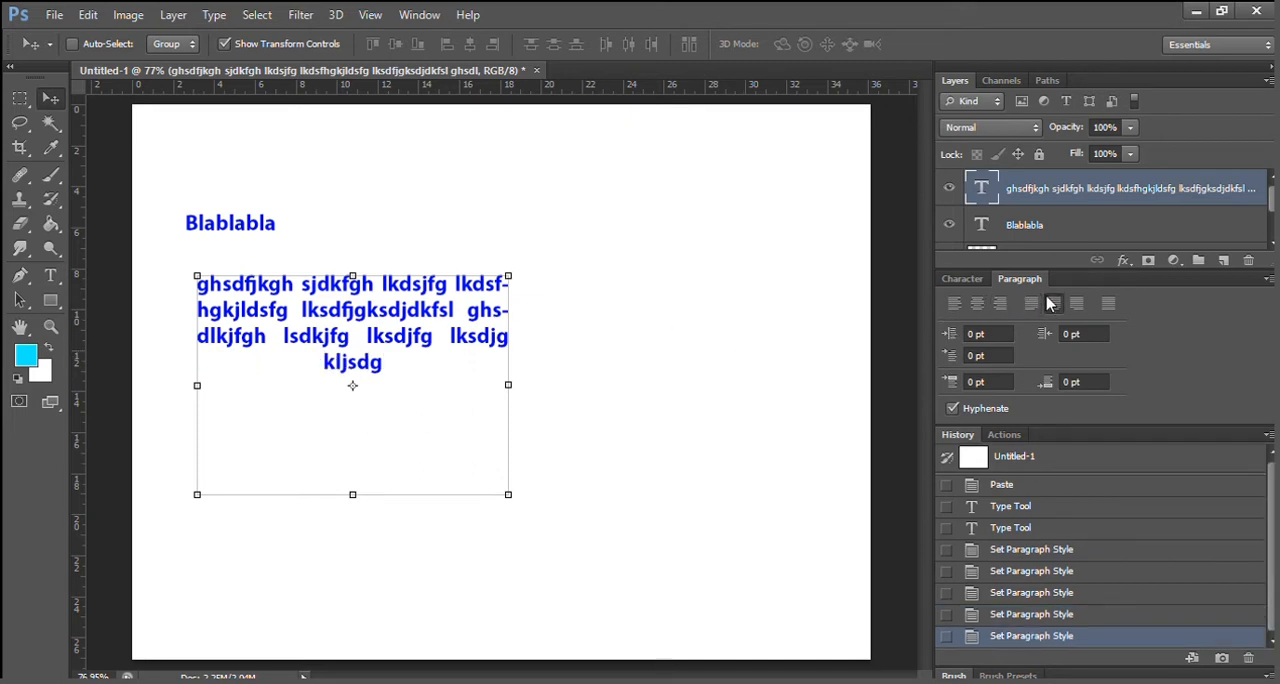
pyautogui.click(1074, 303)
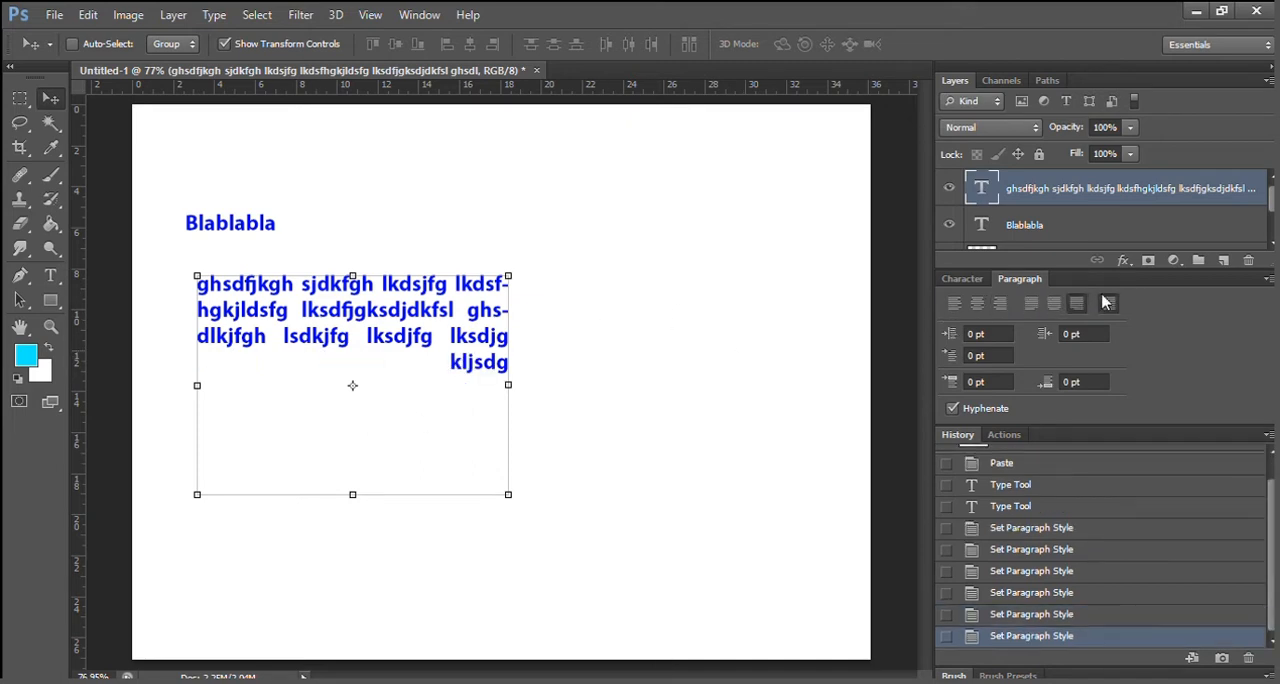
pyautogui.click(1107, 303)
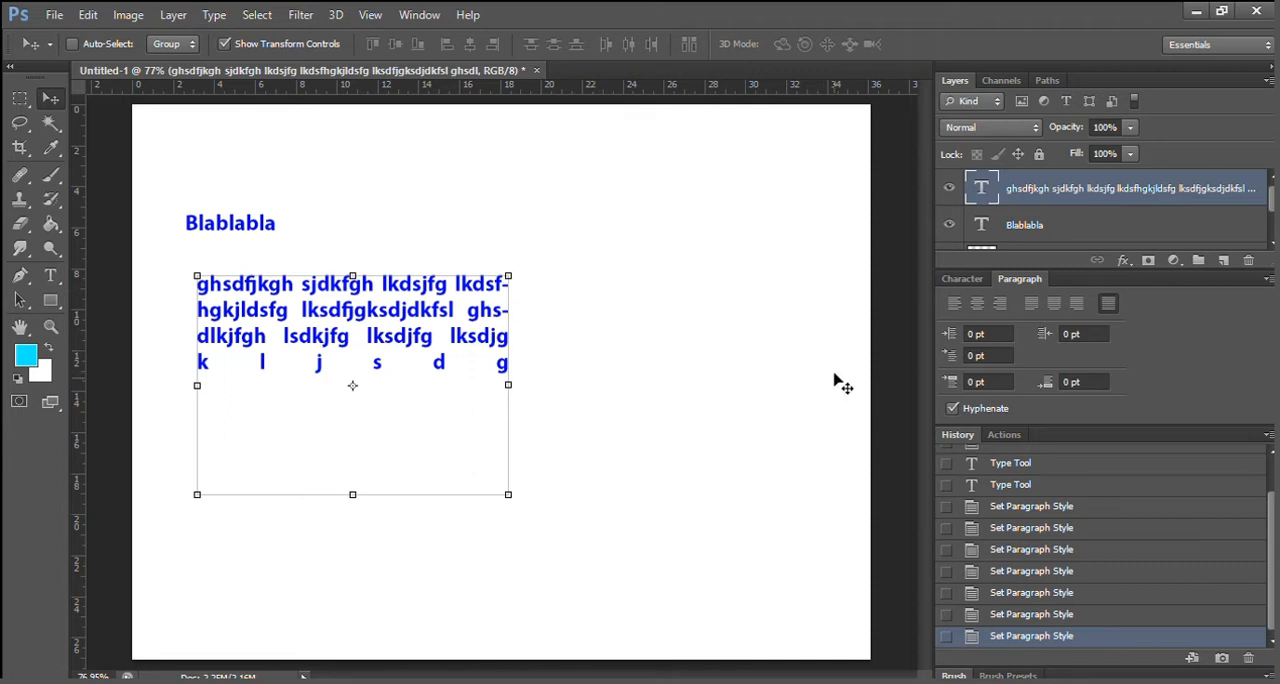
# Turn off hyphenation, insert a manual hyphen before "kfsl" in the paragraph text, and narrow its text box slightly.
pyautogui.click(948, 408)
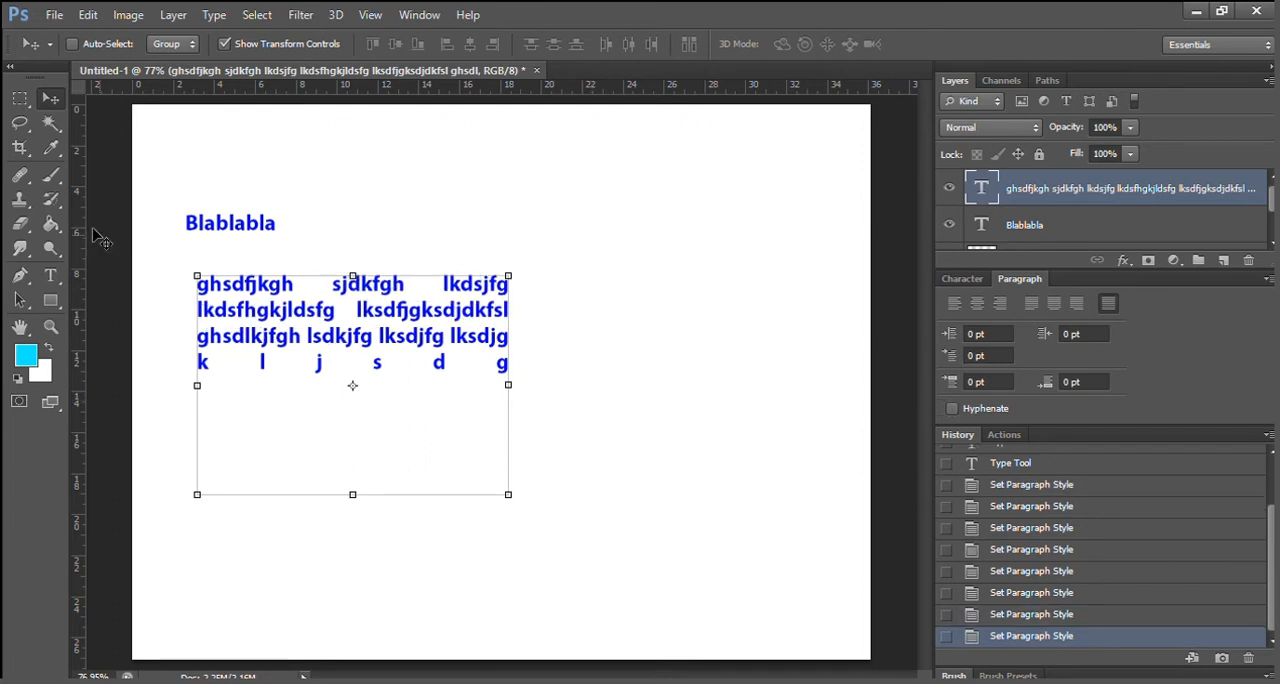
pyautogui.doubleClick(410, 311)
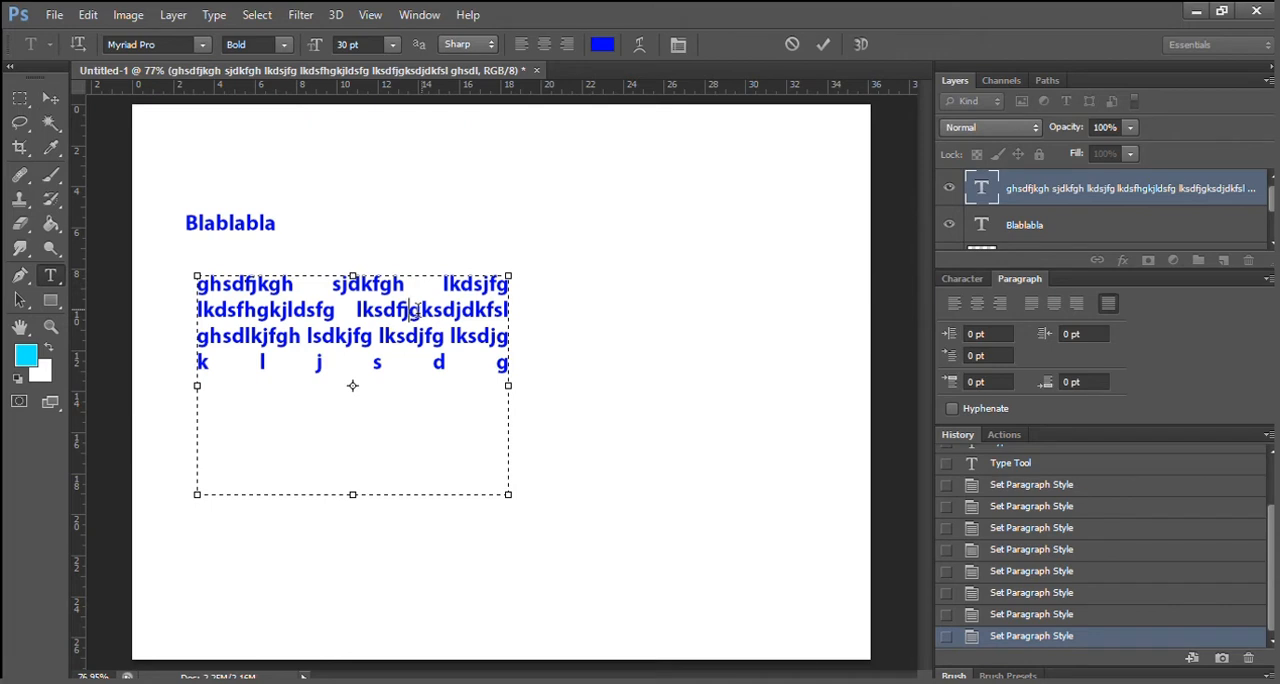
pyautogui.click(470, 316)
pyautogui.write('-')
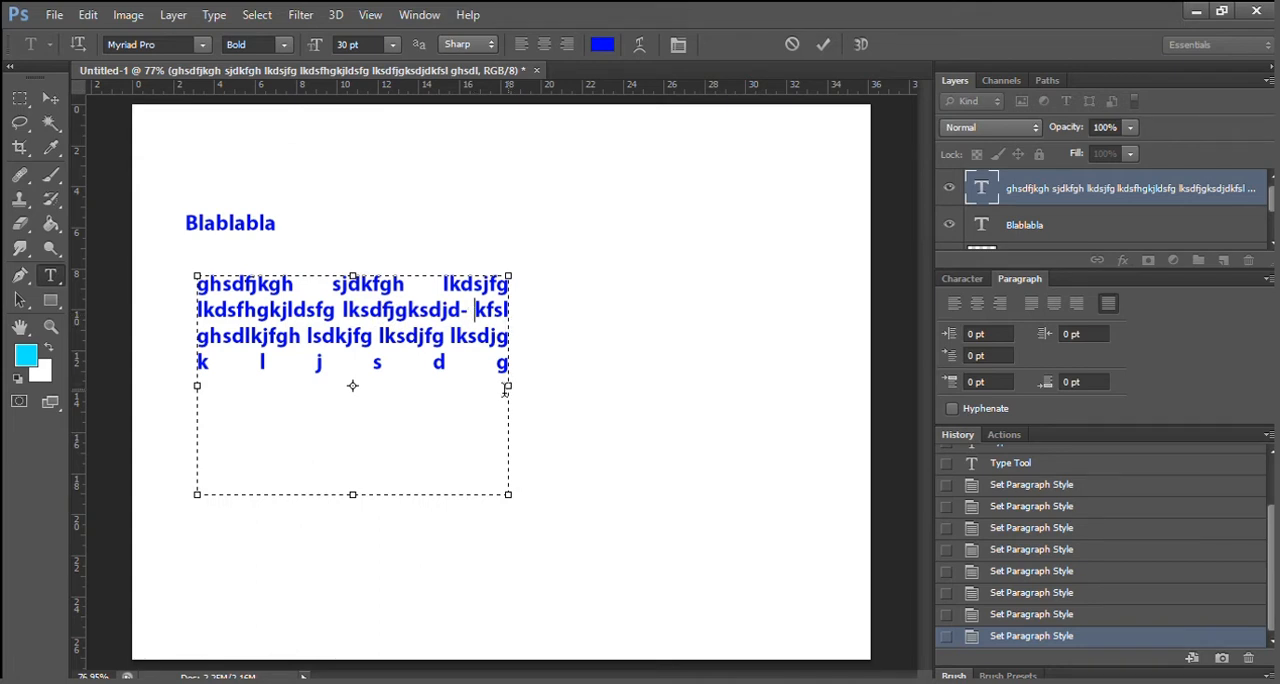
pyautogui.moveTo(507, 496); pyautogui.dragTo(476, 497)
# Select all the paragraph text and view the available fonts without choosing one, reverting the manual hyphen and hyphenation change.
pyautogui.hotkey('ctrl', 'a')
pyautogui.hotkey('ctrl', 't')
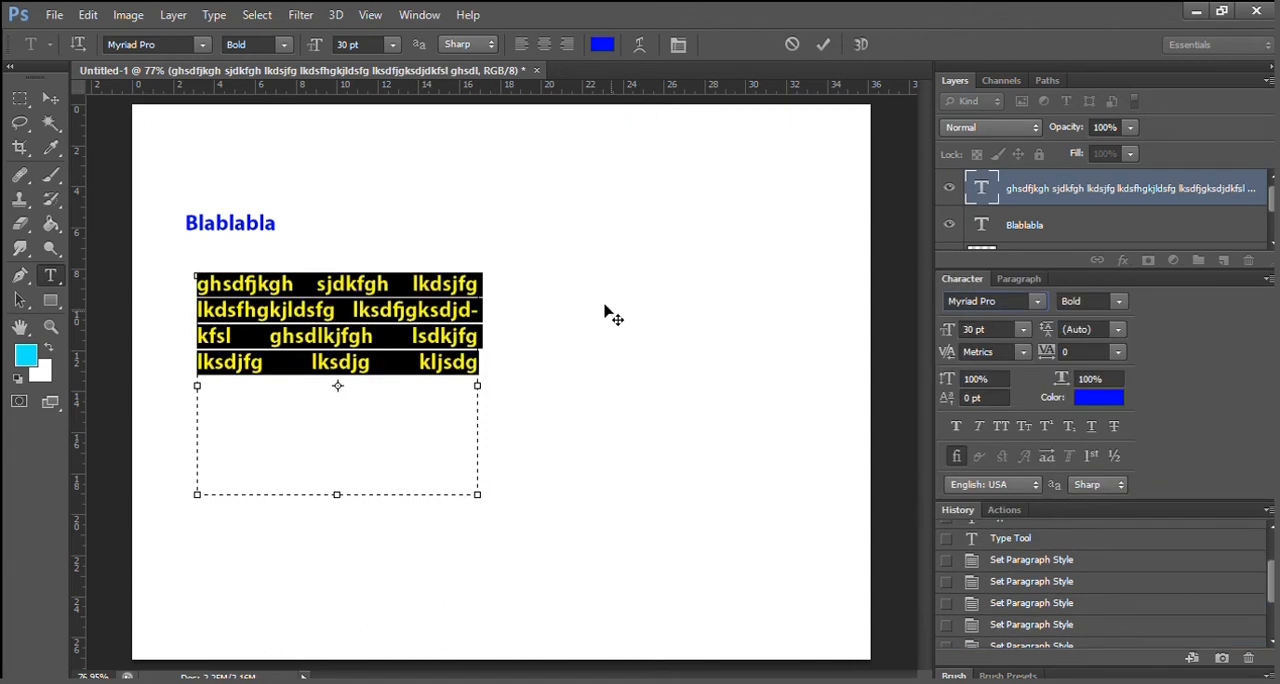
pyautogui.click(1035, 302)
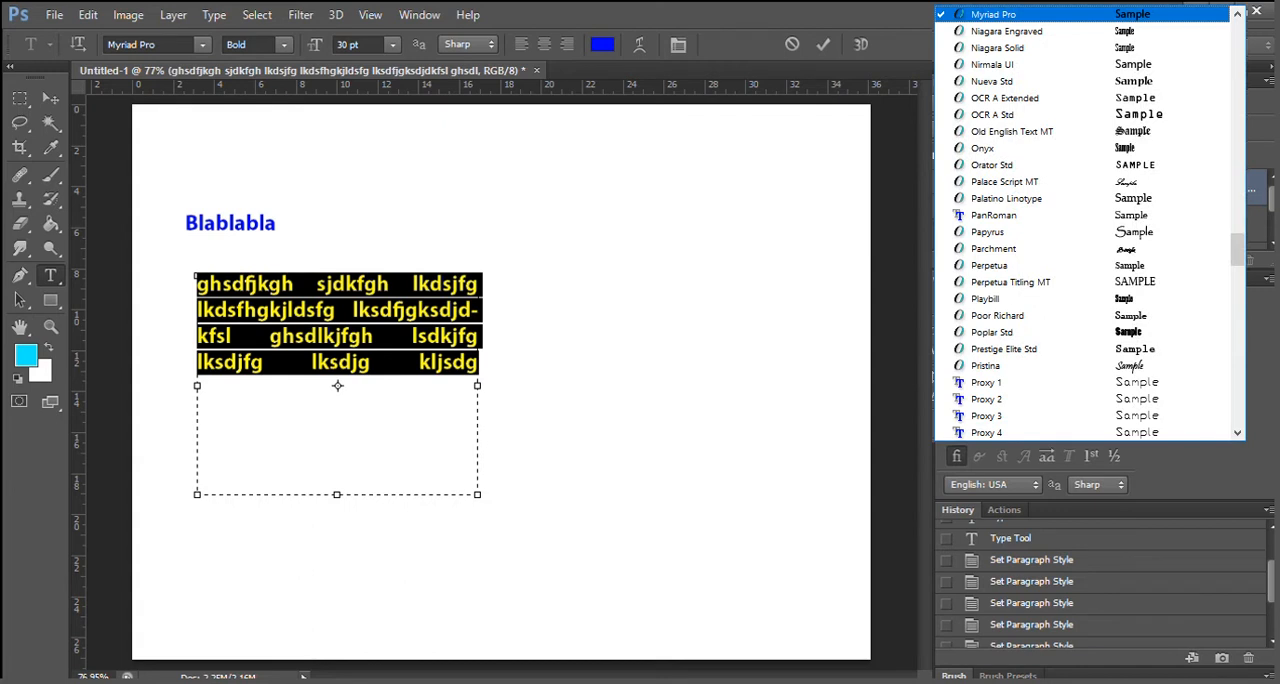
pyautogui.press('Escape')
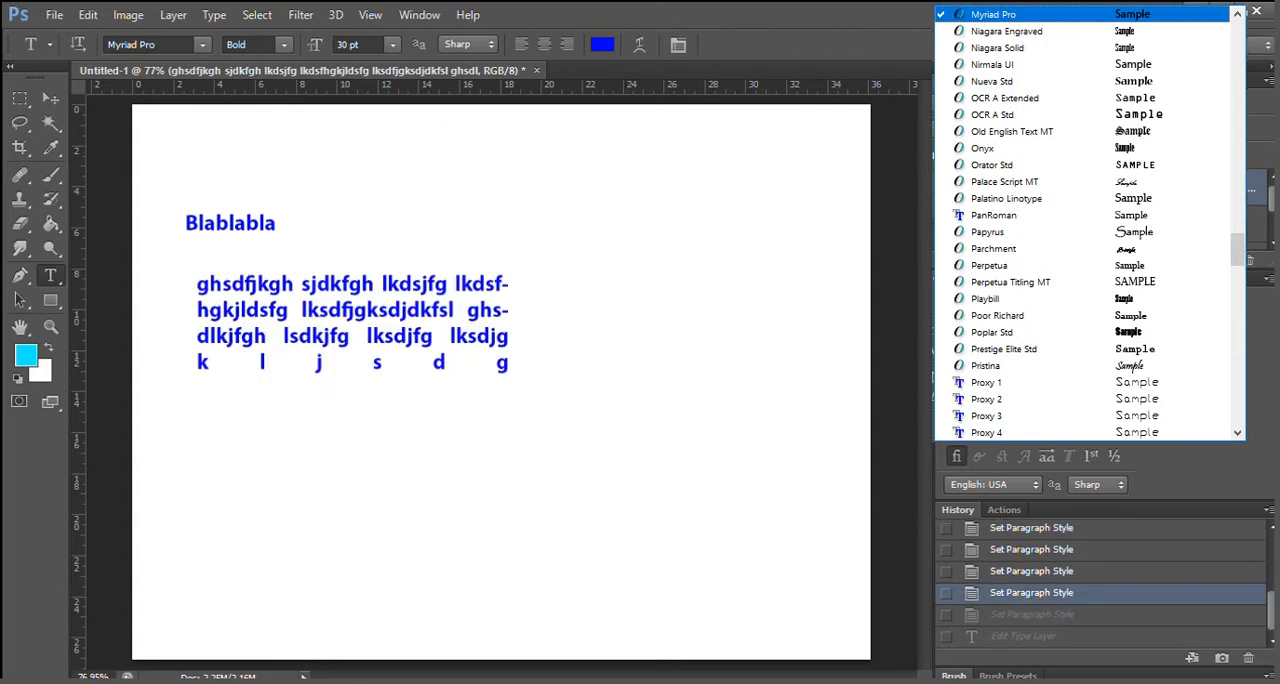
# Try the Condensed, Bold Condensed and Semibold styles on the paragraph text, settling on Regular at 30 pt.
pyautogui.click(1117, 302)
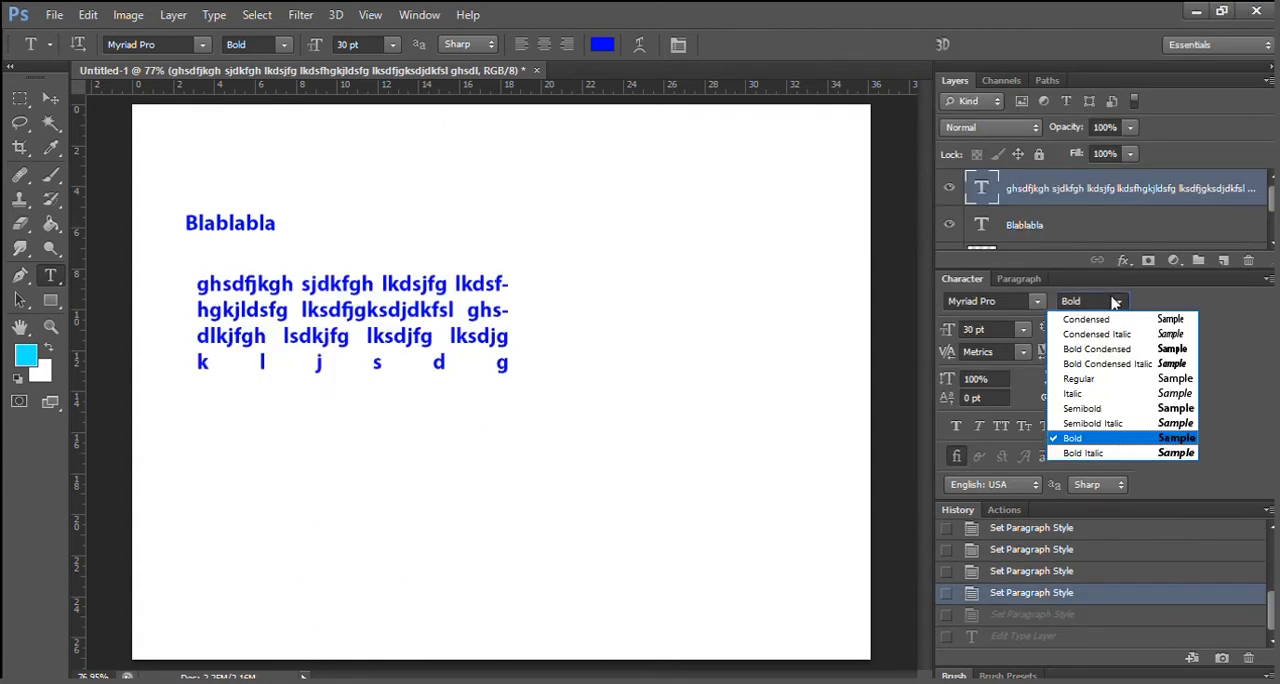
pyautogui.click(1087, 319)
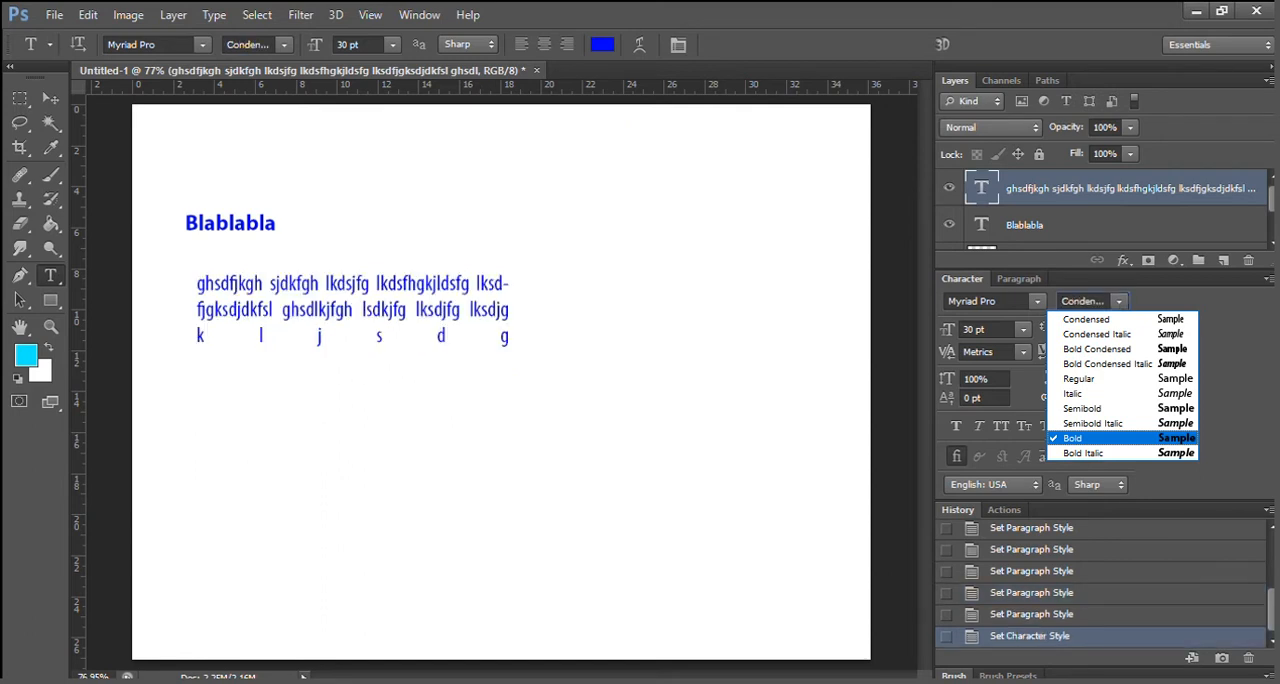
pyautogui.click(1097, 349)
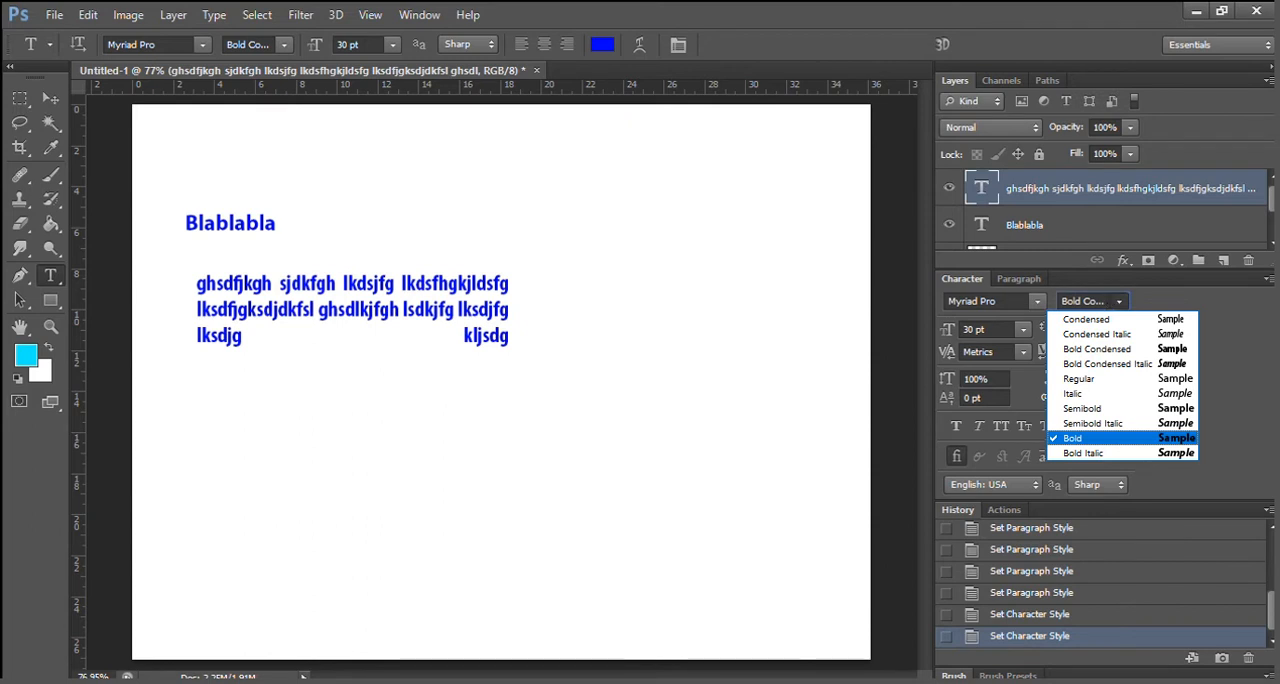
pyautogui.click(1082, 408)
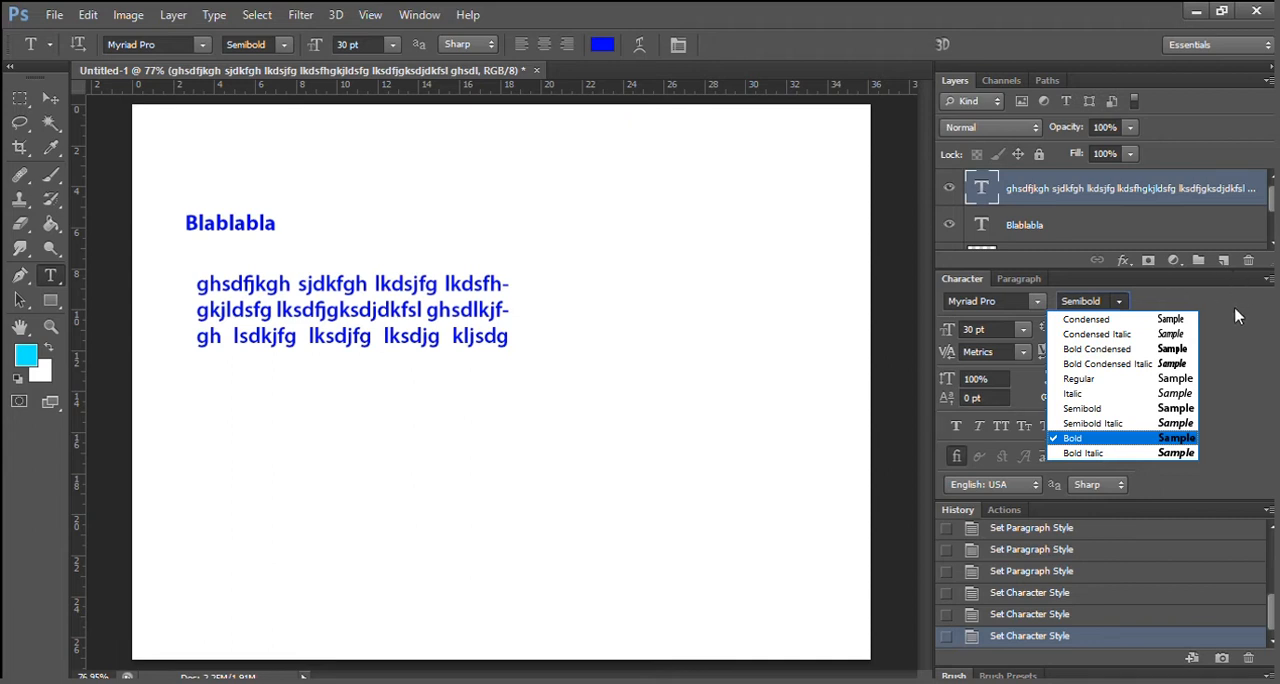
pyautogui.click(1080, 379)
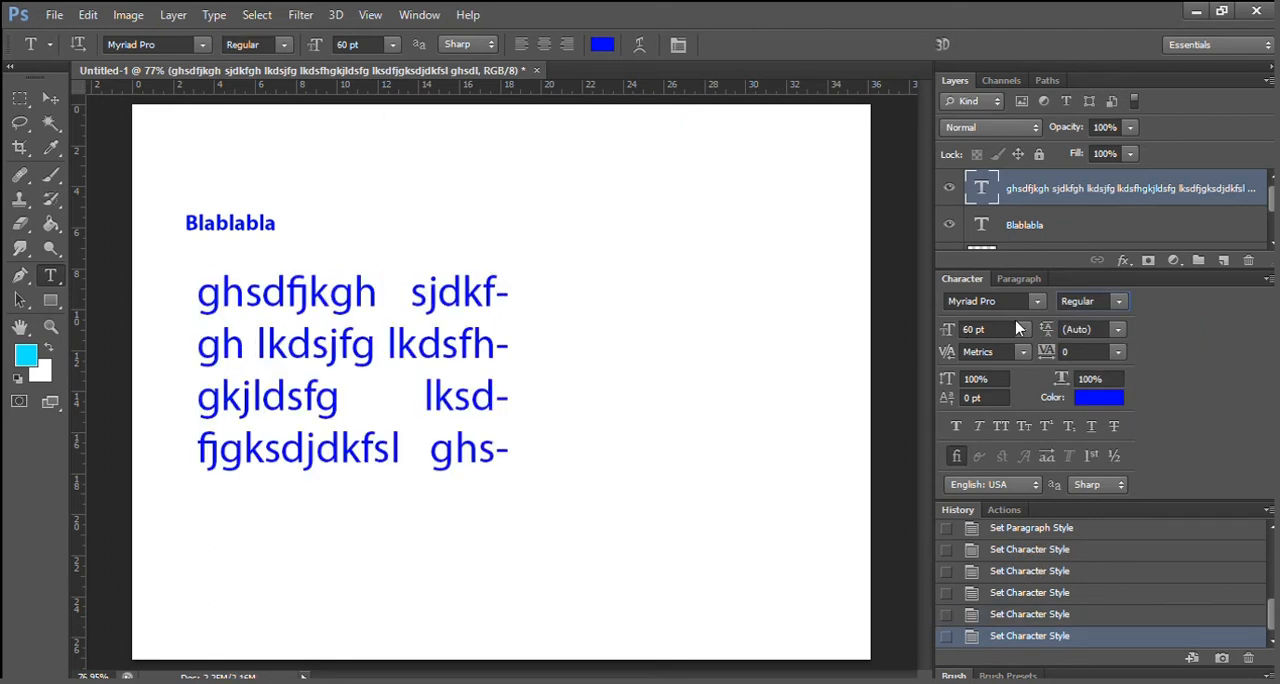
pyautogui.click(1017, 329)
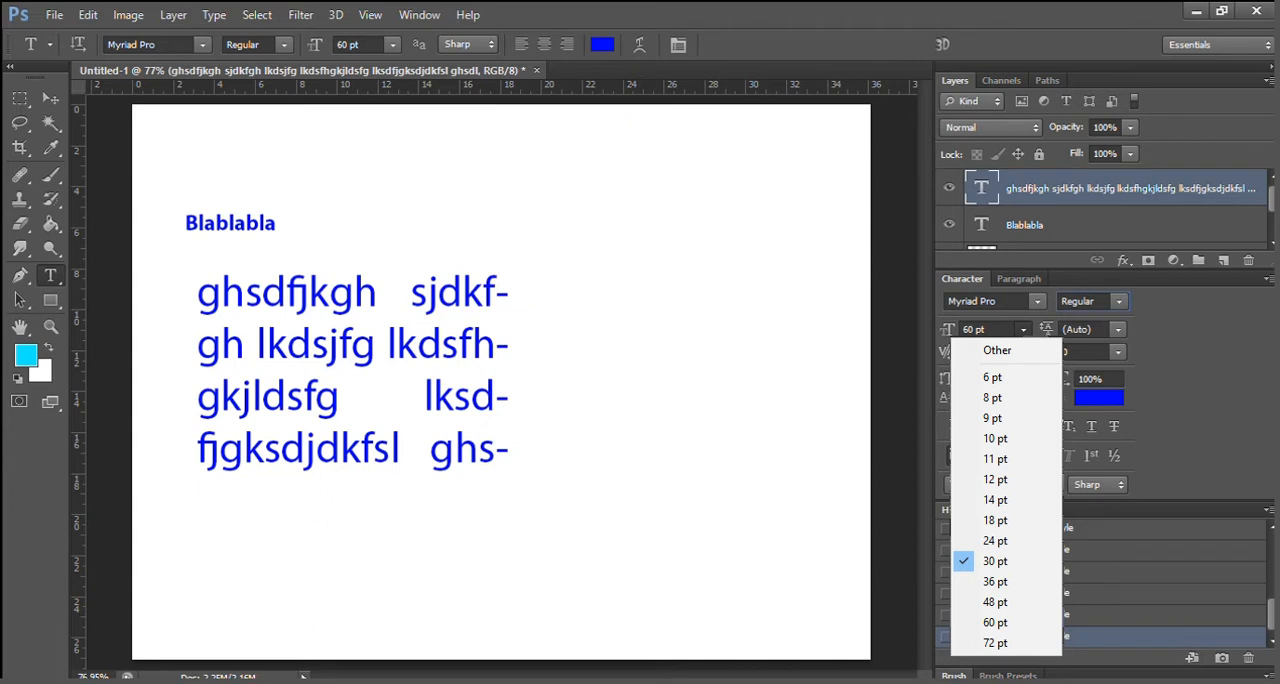
pyautogui.click(995, 561)
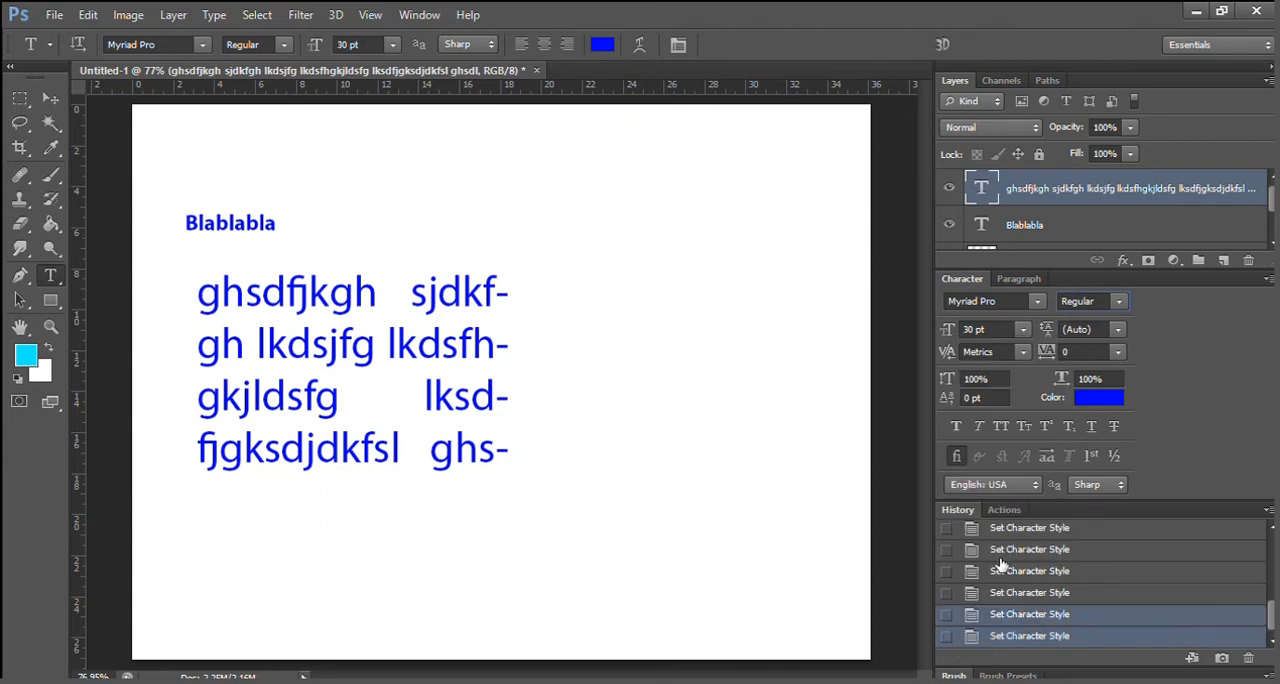
# Try 48 pt leading on the paragraph text and return the leading to Auto.
pyautogui.click(1116, 329)
pyautogui.click(1094, 602)
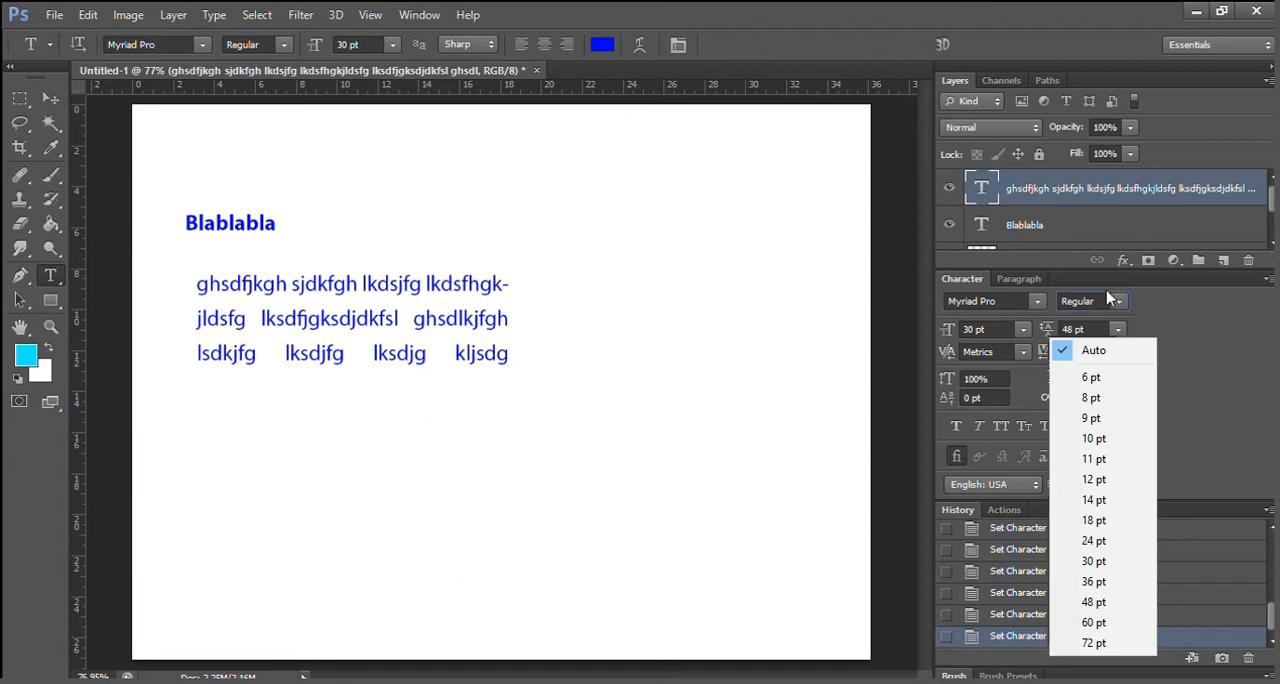
pyautogui.click(1094, 350)
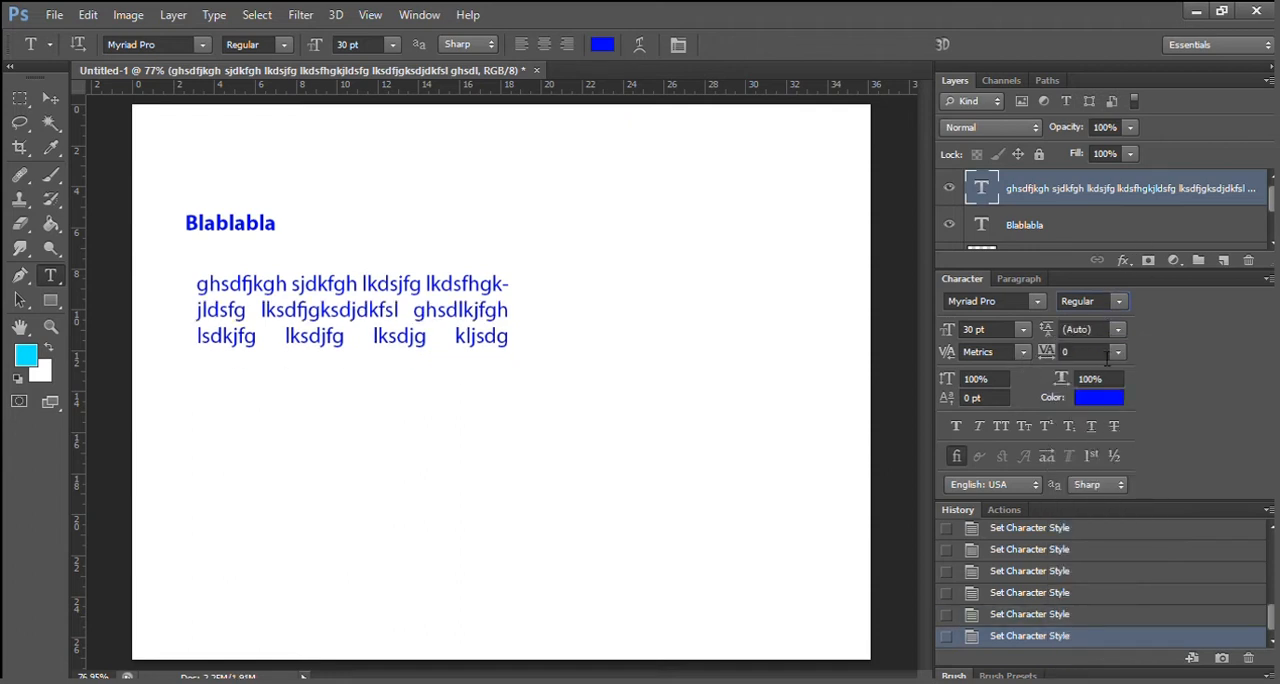
# Try tracking values of -100 and 100 on the paragraph text and return the tracking to 0.
pyautogui.click(1117, 352)
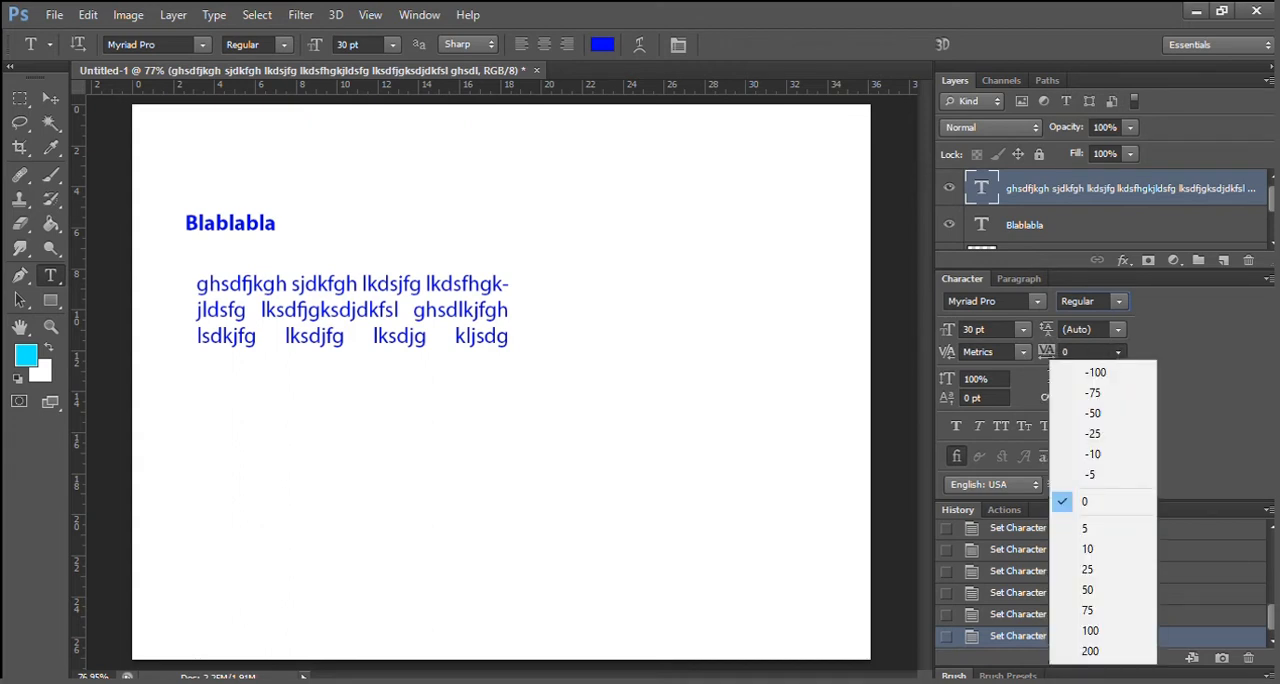
pyautogui.click(1096, 373)
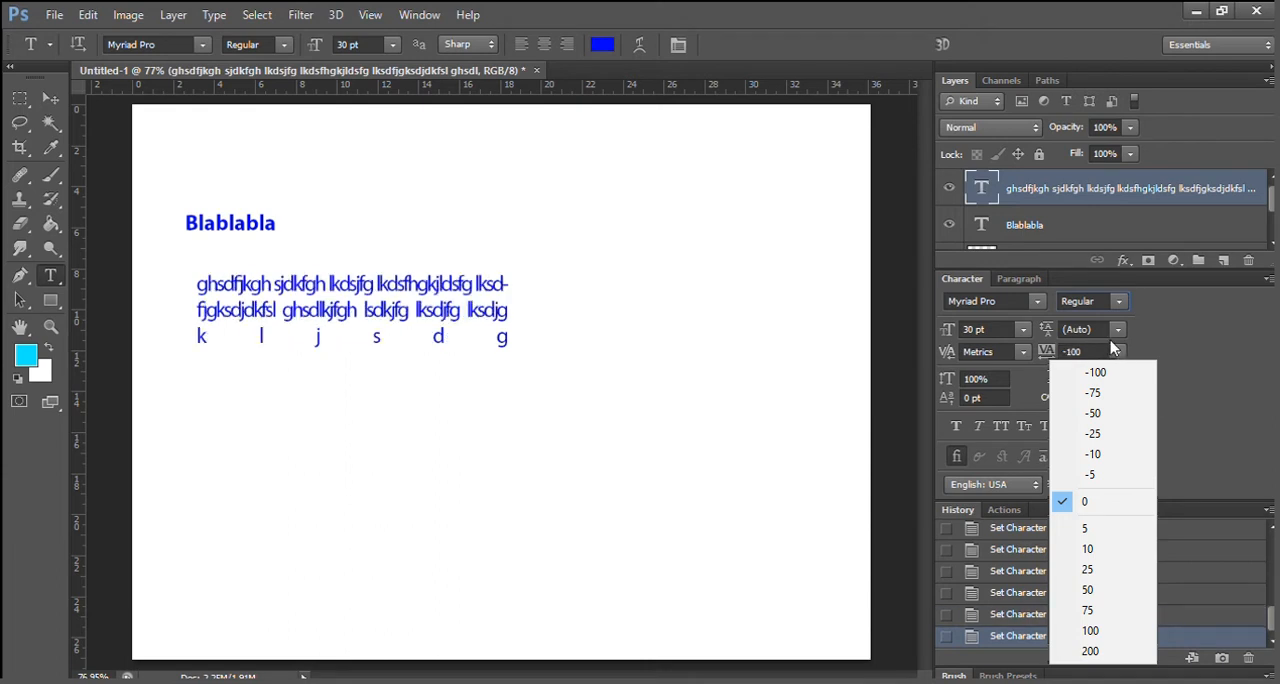
pyautogui.click(1090, 631)
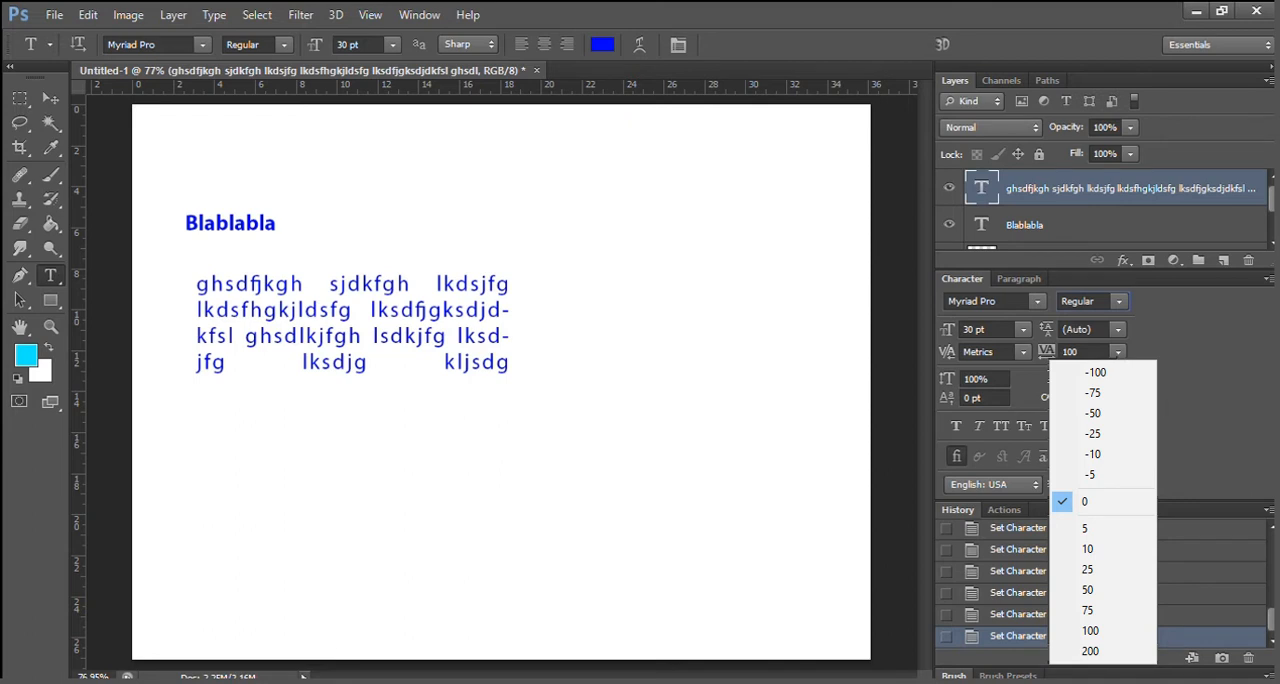
pyautogui.click(1084, 501)
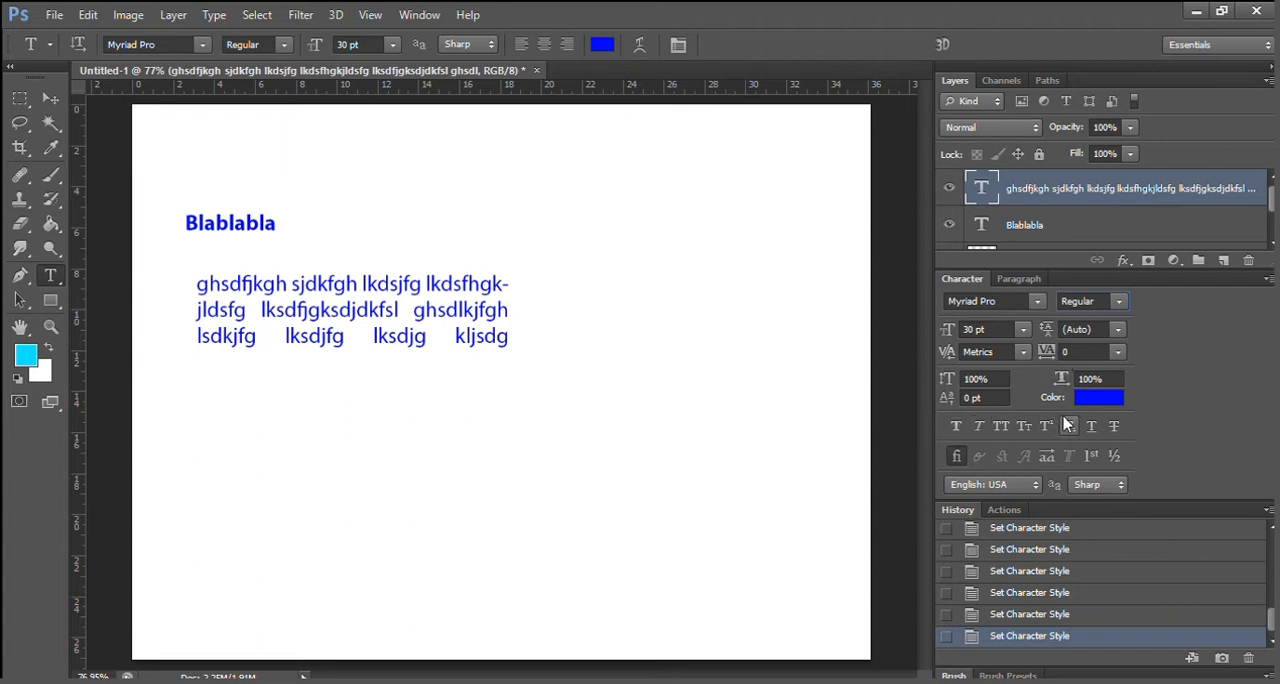
# Apply Faux Bold to the paragraph's first word "ghsdfjkgh" and Faux Italic to the second word "sjdkfgh".
pyautogui.click(62, 271)
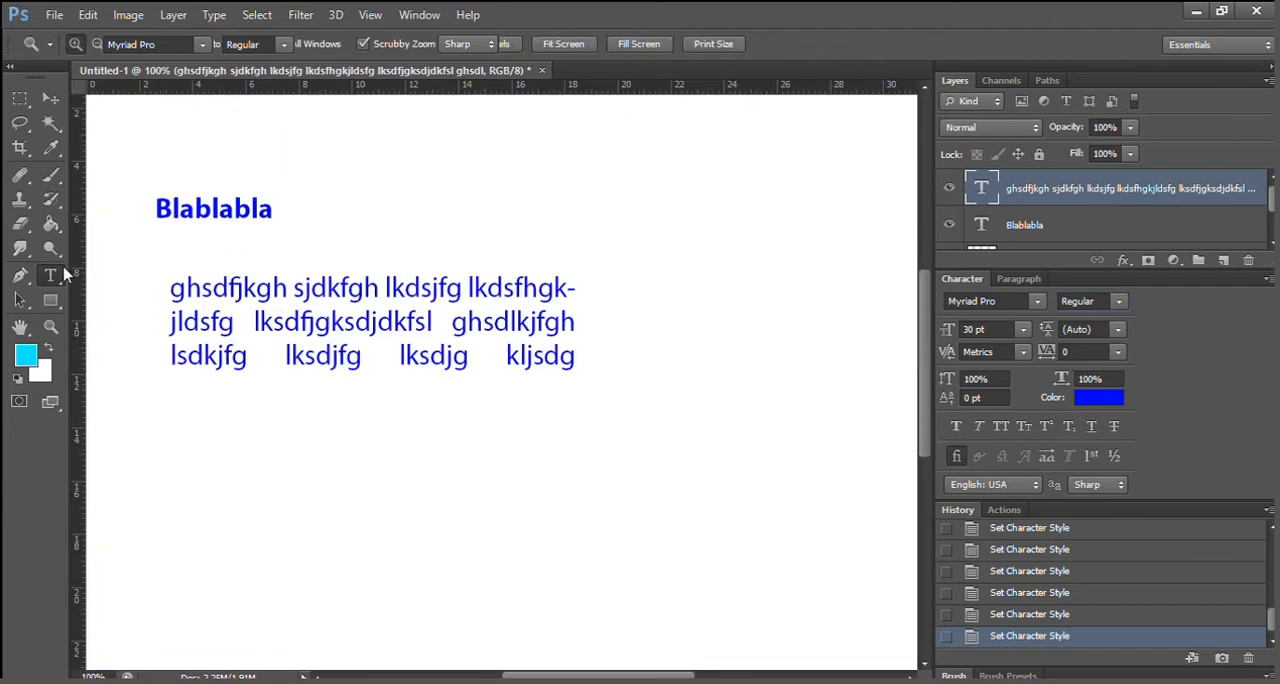
pyautogui.click(168, 288)
pyautogui.moveTo(168, 288); pyautogui.dragTo(278, 290)
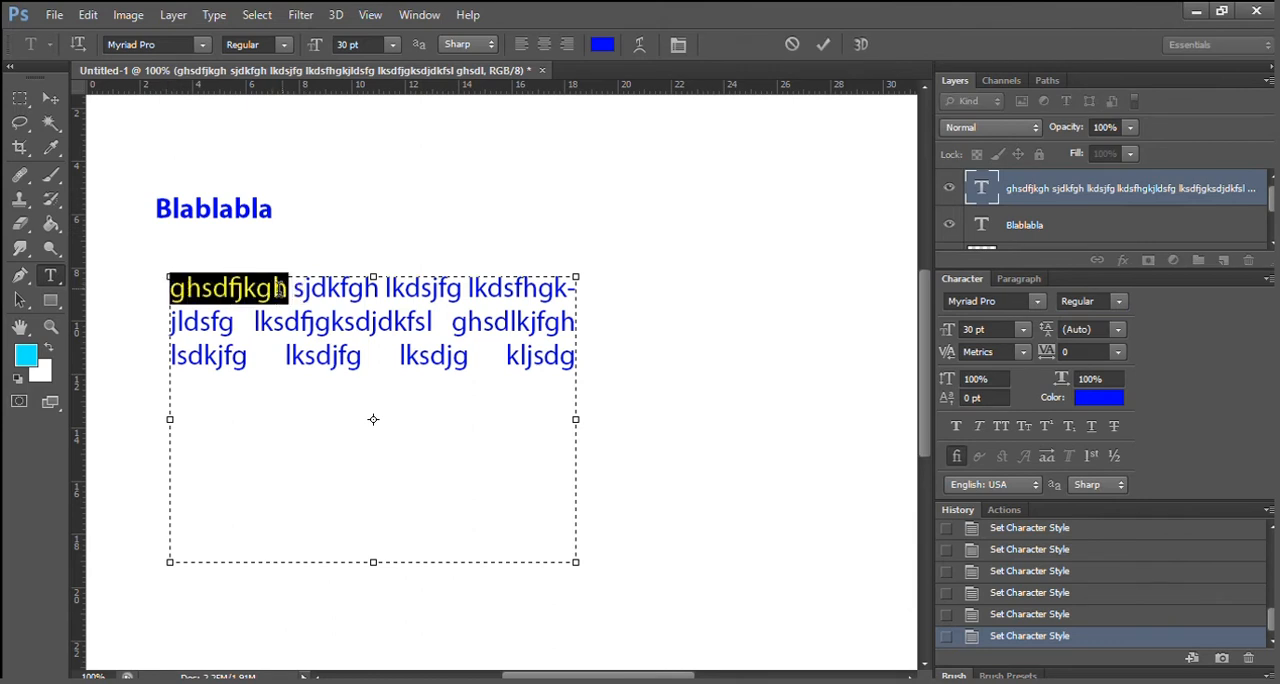
pyautogui.click(953, 425)
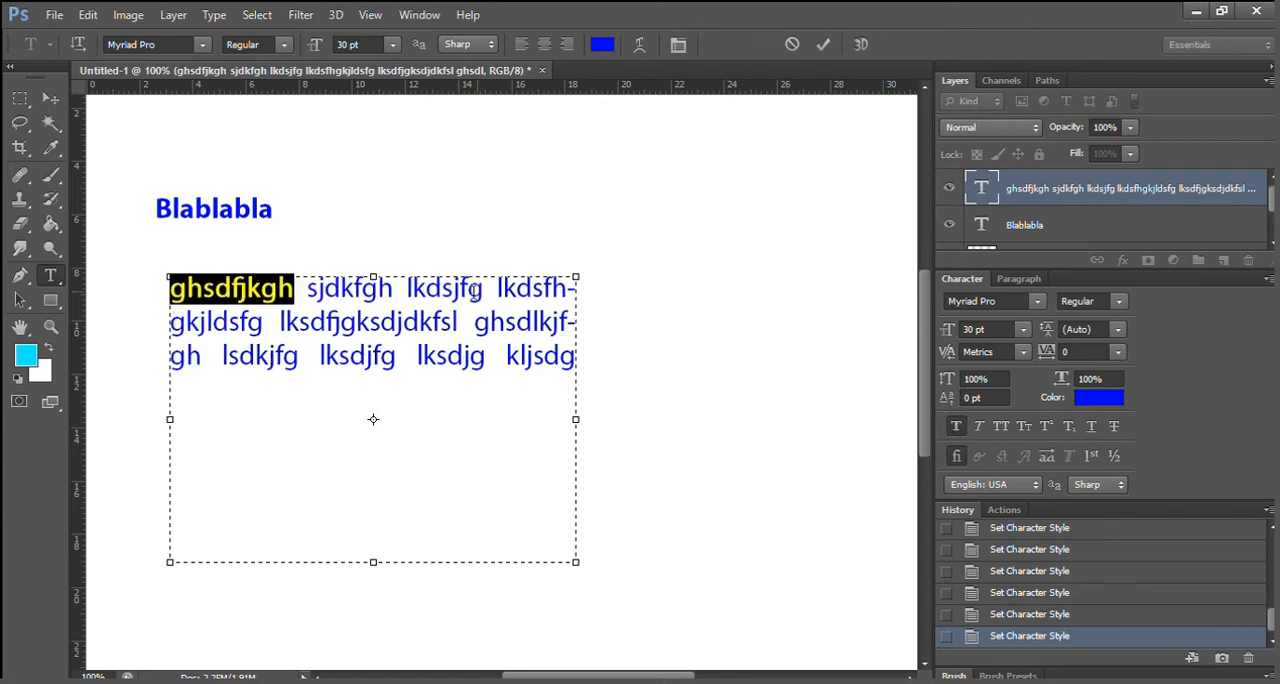
pyautogui.click(305, 290)
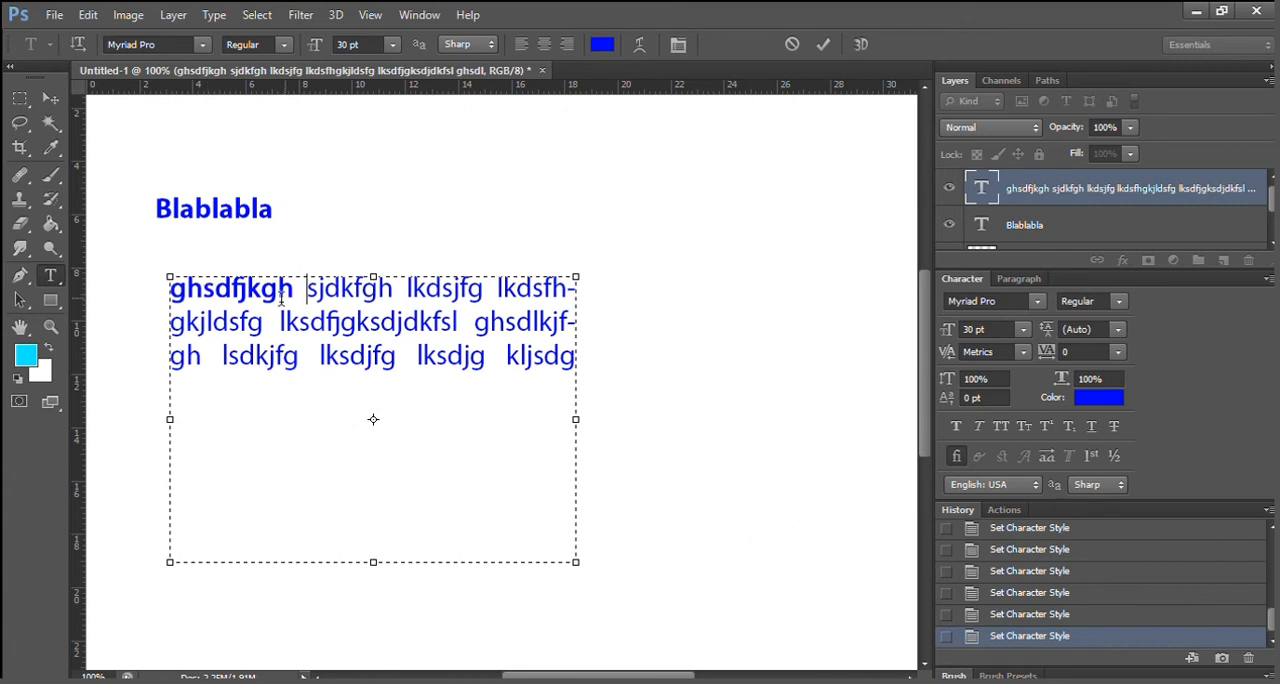
pyautogui.moveTo(306, 290); pyautogui.dragTo(395, 290)
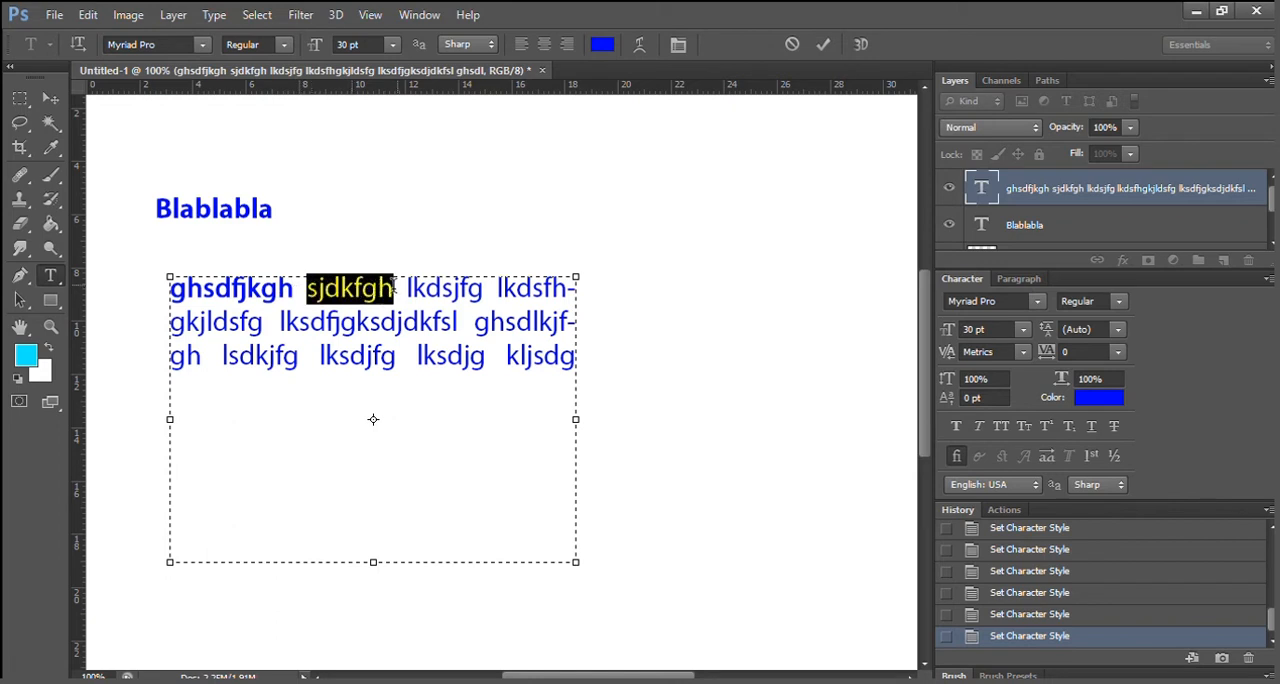
pyautogui.click(978, 427)
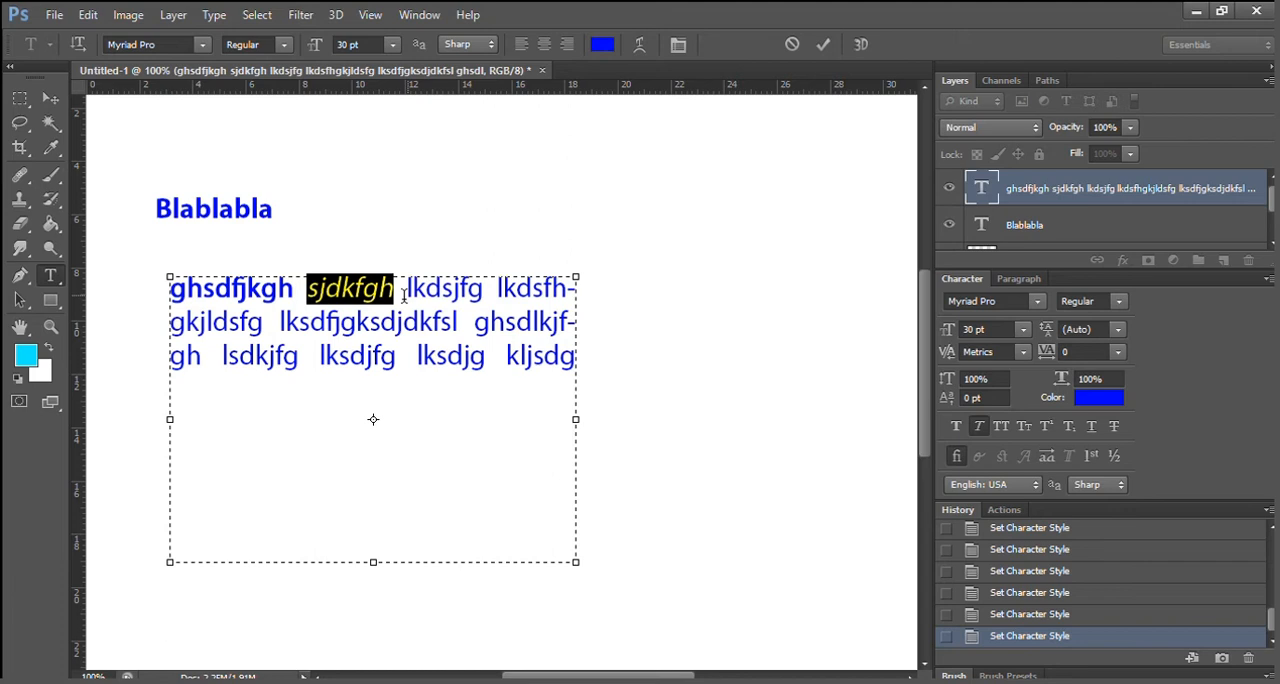
# Set "lkdsjfg" in All Caps and split off "lkds" from the next word with a space, in Small Caps.
pyautogui.moveTo(405, 291); pyautogui.dragTo(484, 291)
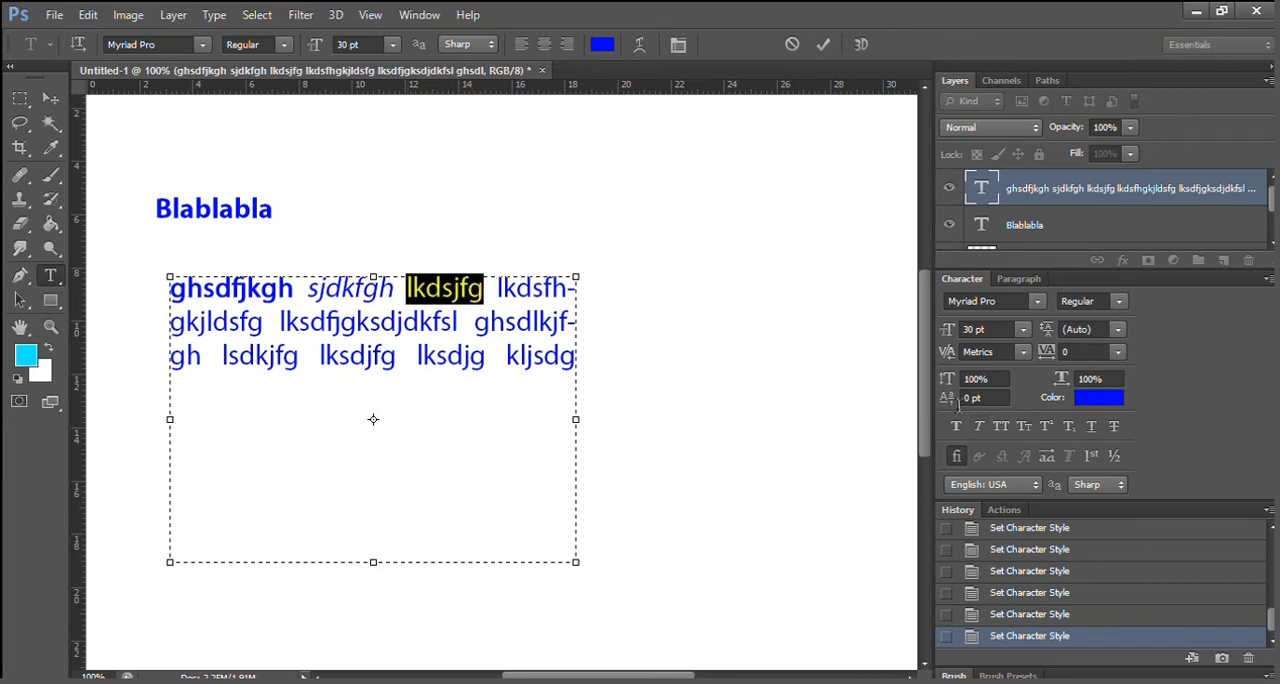
pyautogui.click(1001, 426)
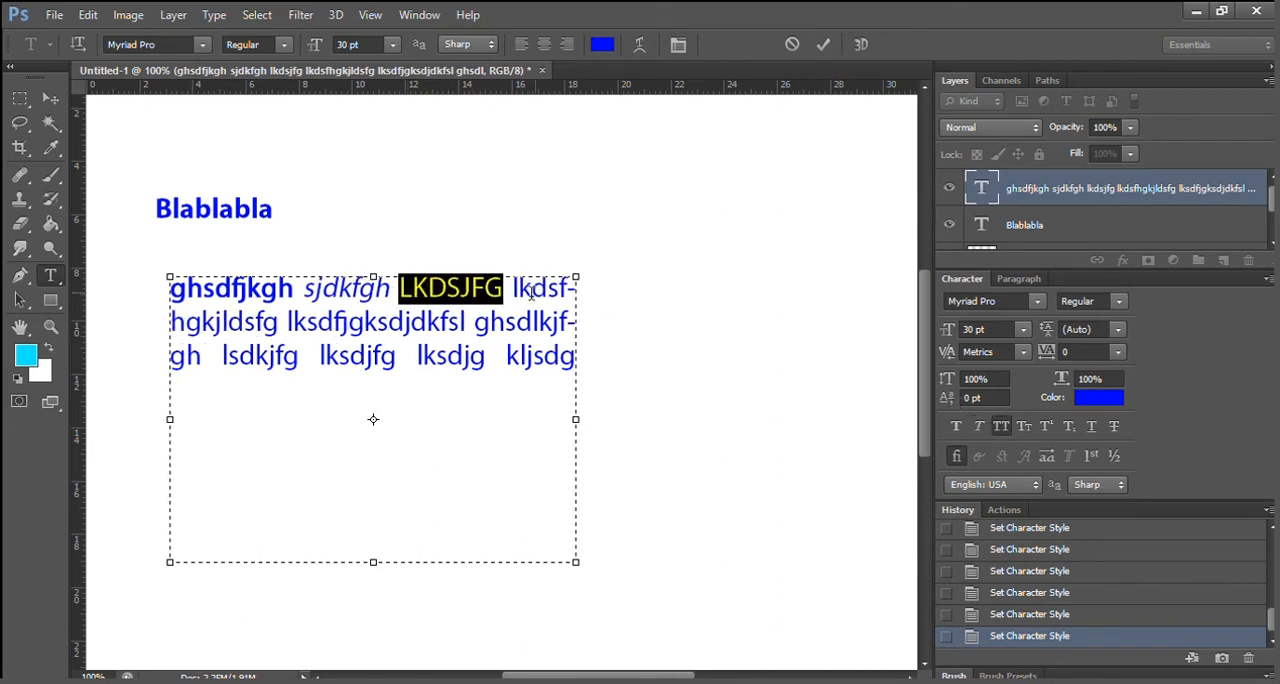
pyautogui.moveTo(528, 288); pyautogui.dragTo(570, 290)
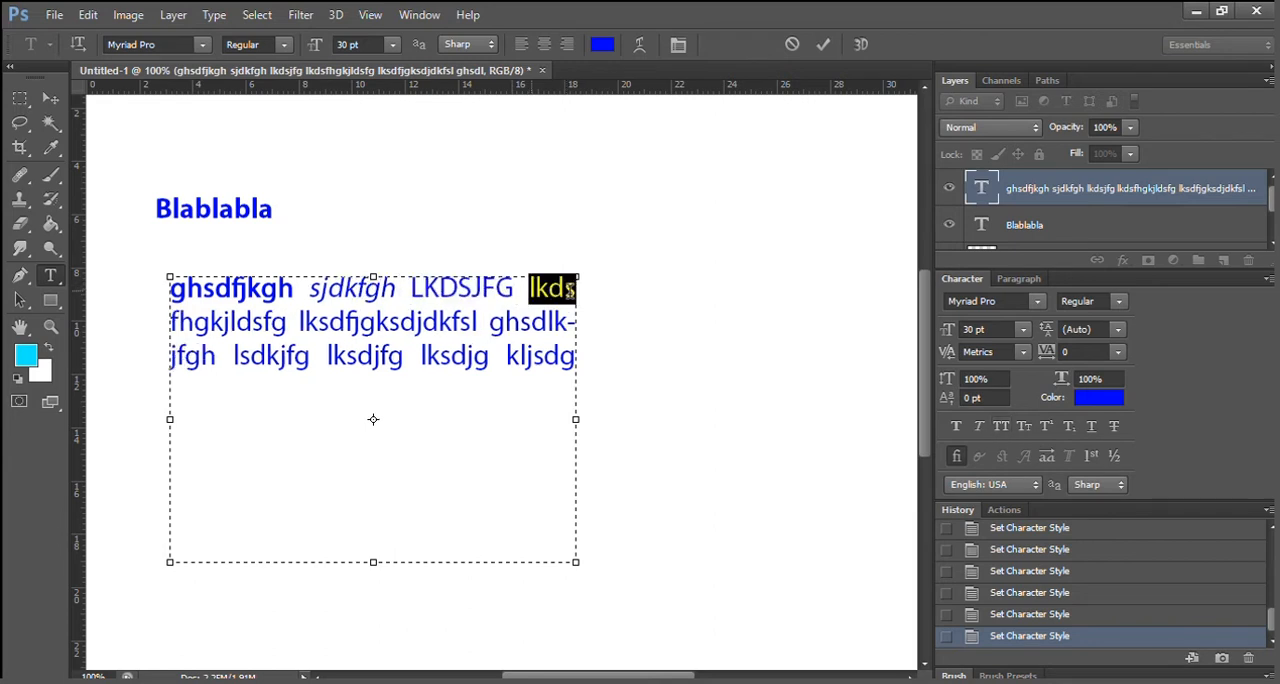
pyautogui.click(1024, 426)
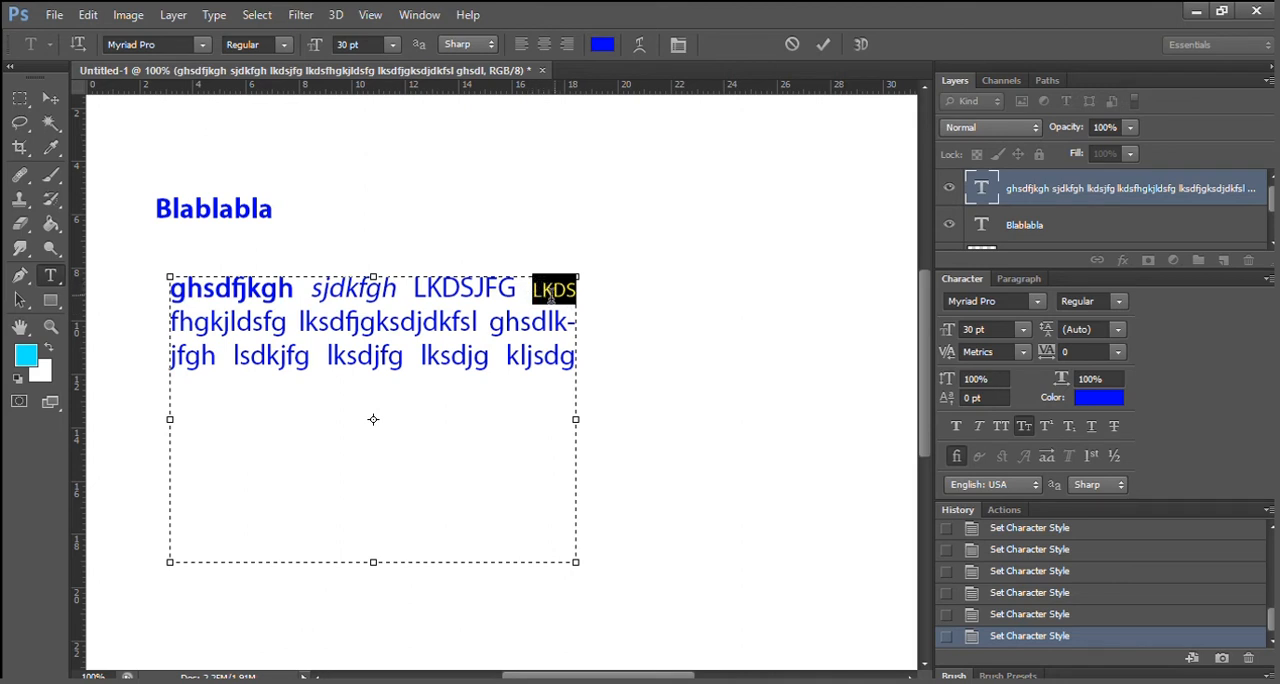
# Make "fhgkjldsfg" superscript and "lksdfjgksdjdkfsl" subscript in the paragraph text.
pyautogui.click(184, 322)
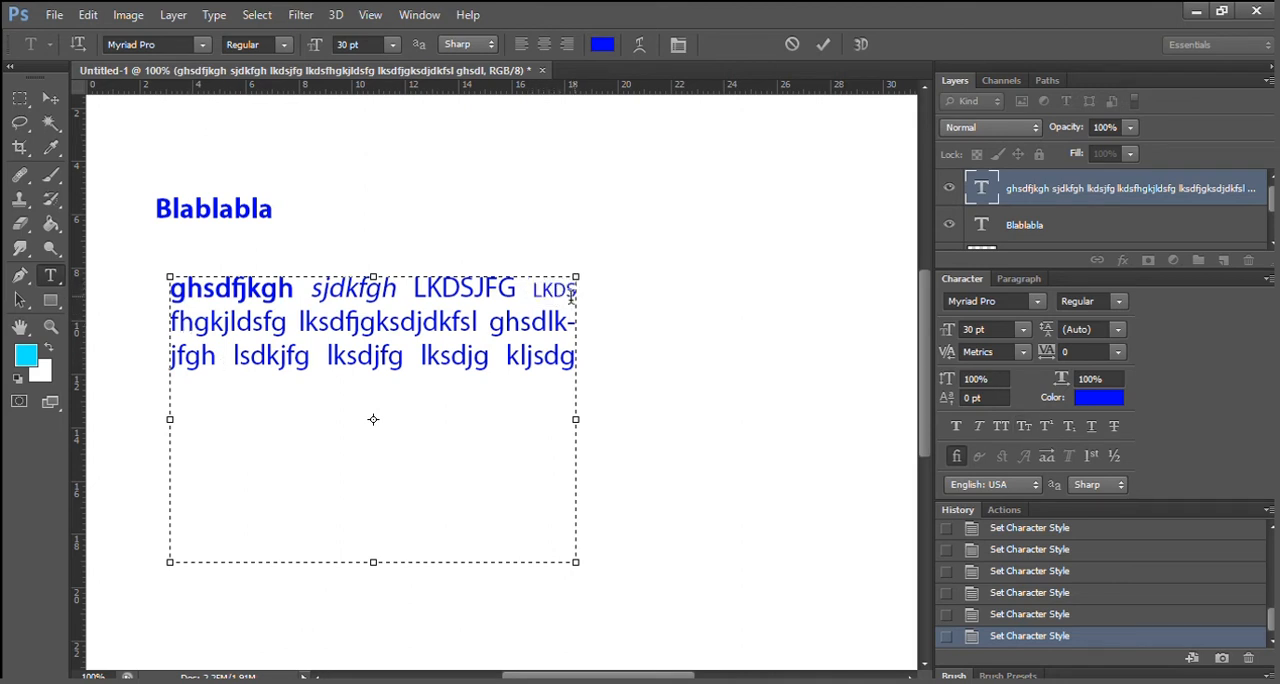
pyautogui.moveTo(287, 322); pyautogui.dragTo(164, 329)
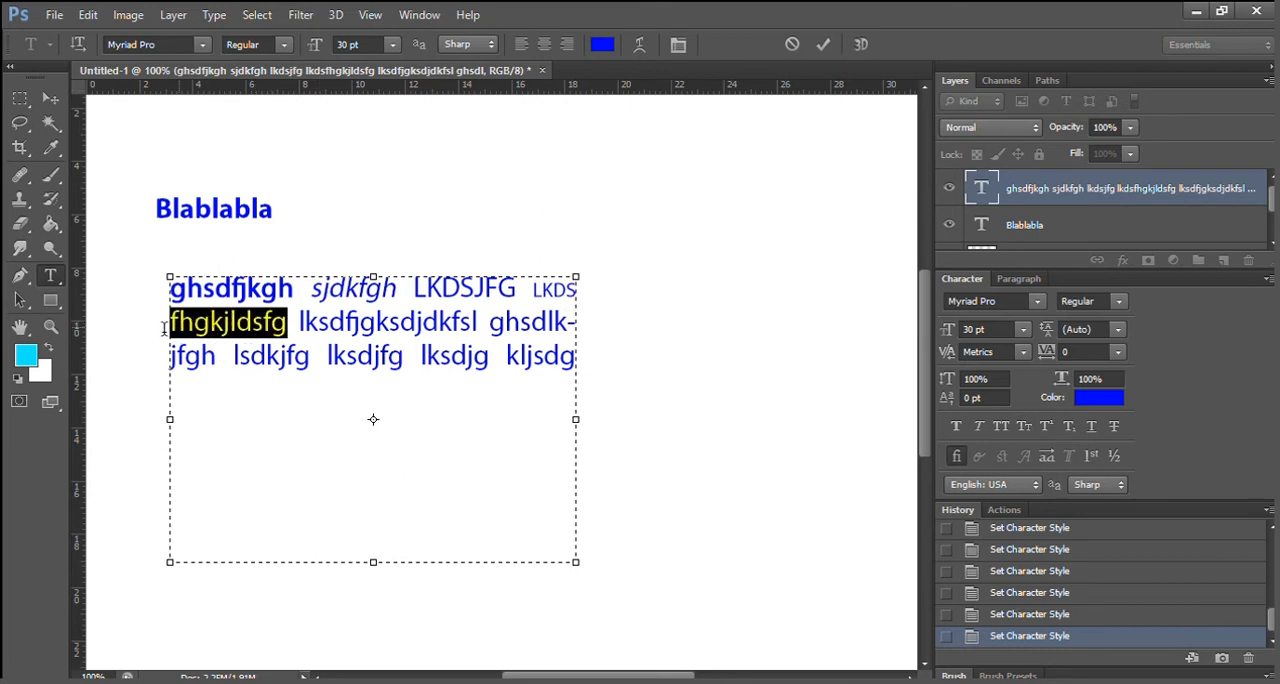
pyautogui.click(1046, 426)
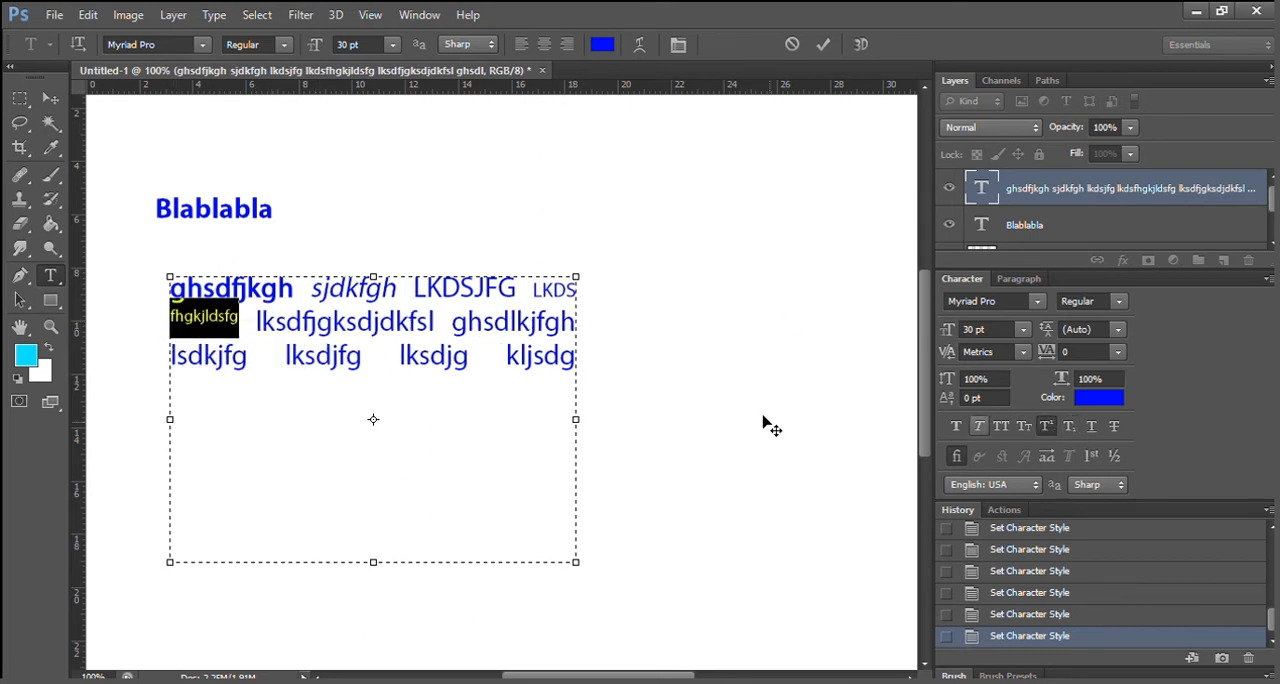
pyautogui.moveTo(256, 321); pyautogui.dragTo(432, 320)
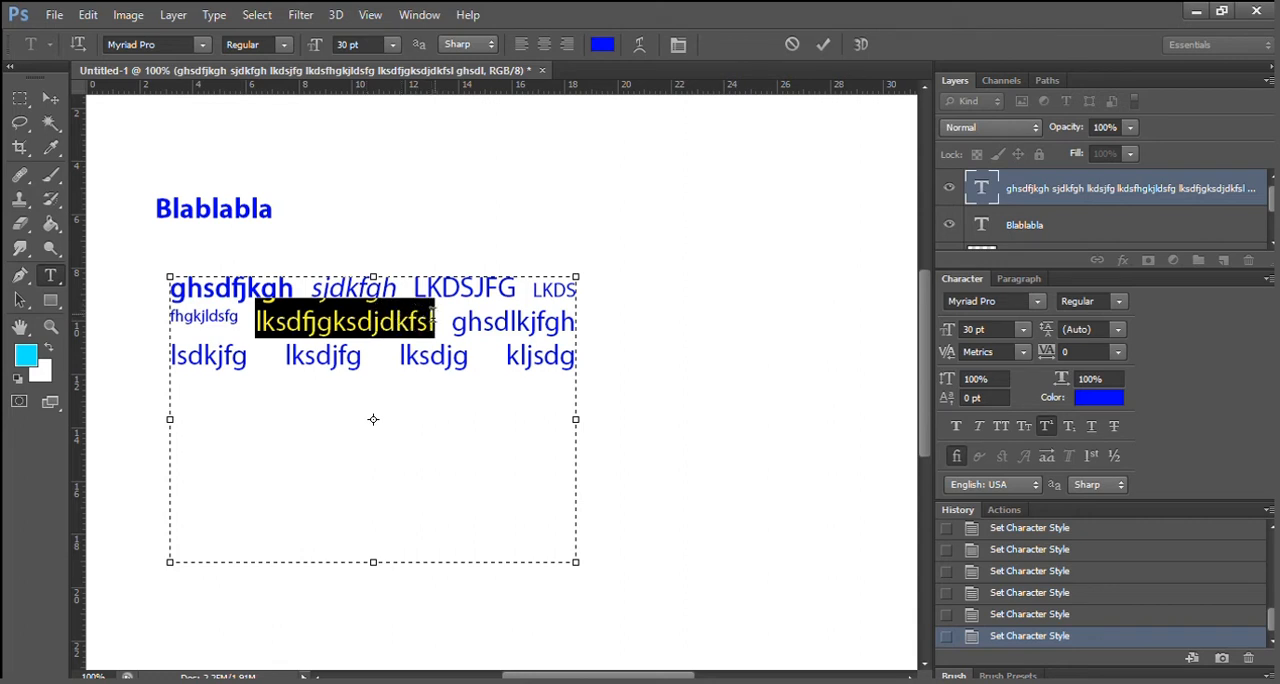
pyautogui.click(1067, 426)
# Underline the word "ghsdlkjfgh" and apply Strikethrough to "lsdkjfg" in the paragraph text.
pyautogui.moveTo(362, 322); pyautogui.dragTo(488, 322)
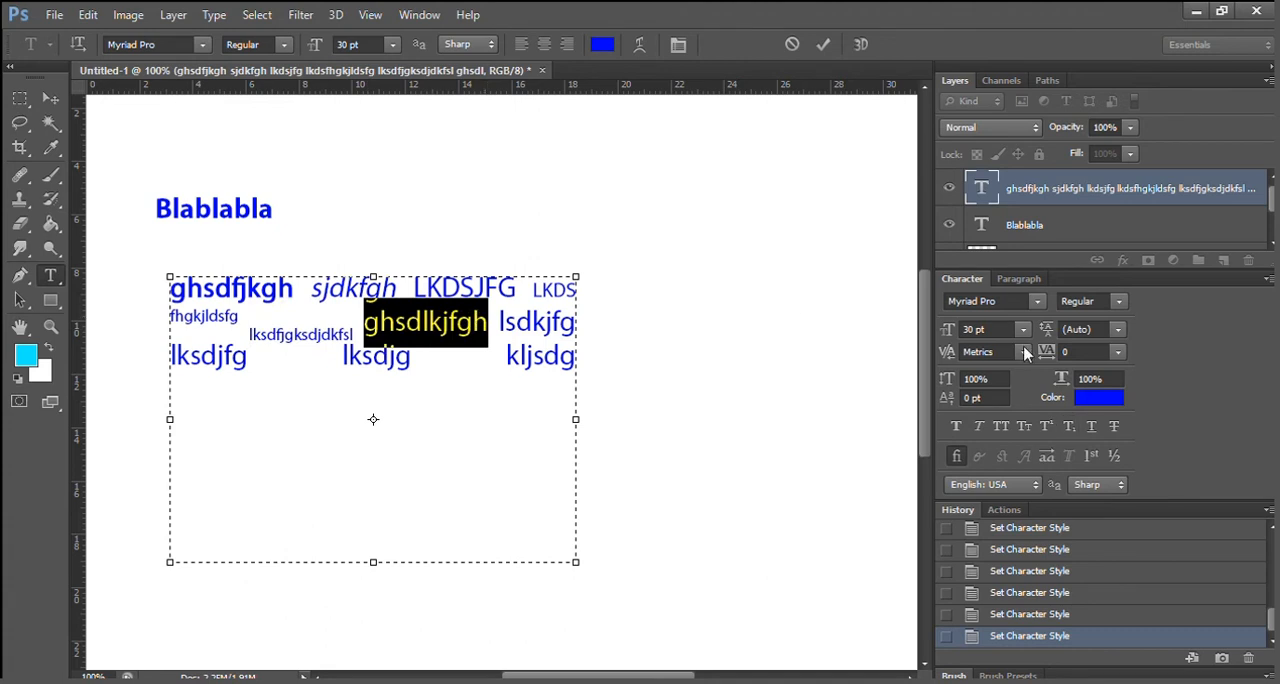
pyautogui.click(1091, 426)
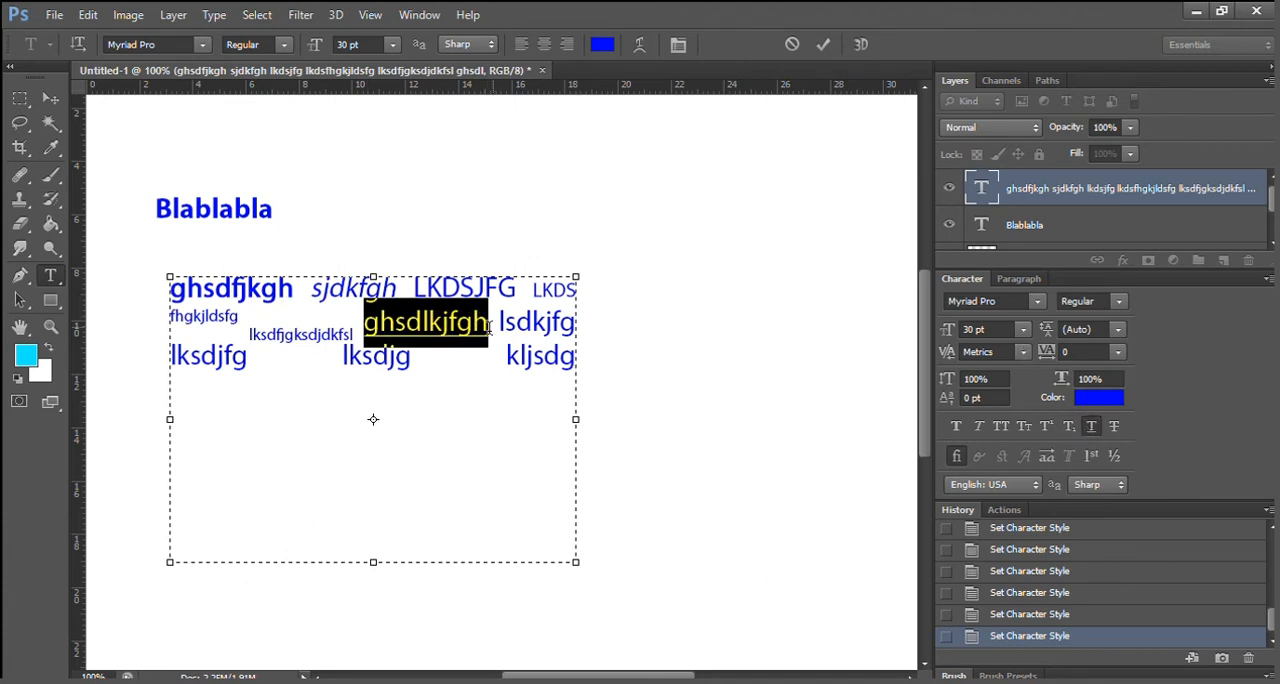
pyautogui.moveTo(497, 322); pyautogui.dragTo(576, 322)
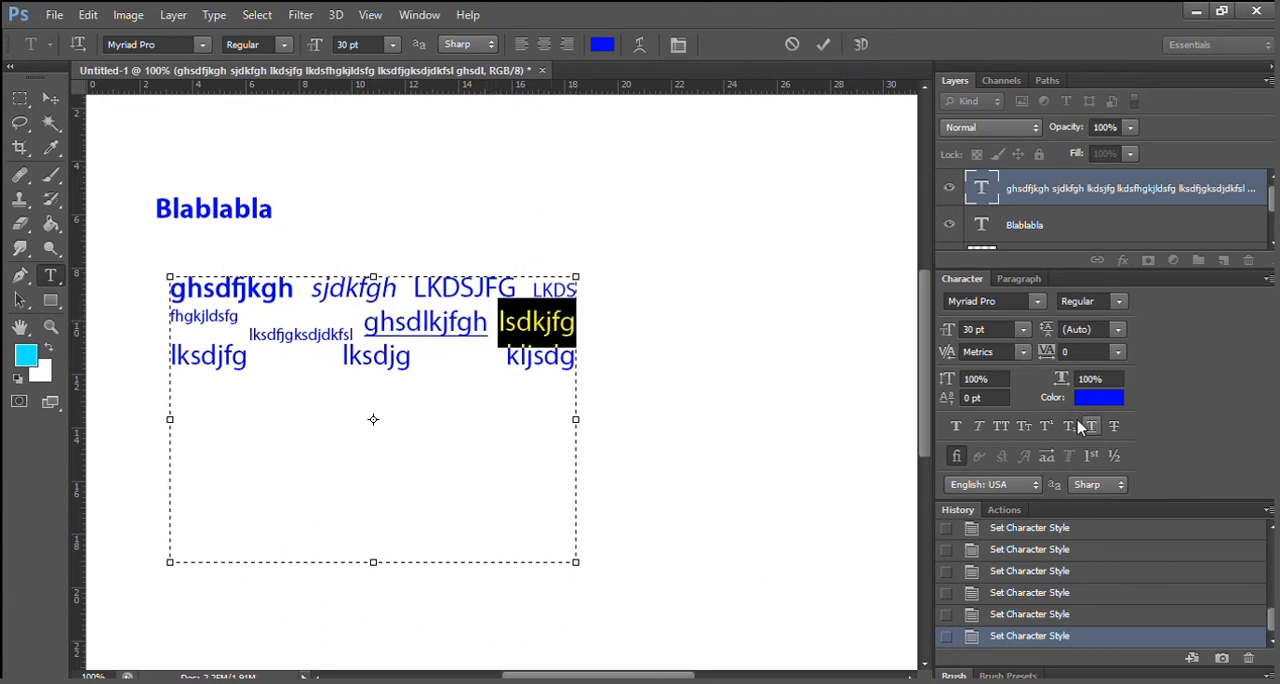
pyautogui.click(1110, 426)
# Set the "Blablabla" text layer to 60 pt and shift the enlarged text slightly above the paragraph.
pyautogui.click(51, 326)
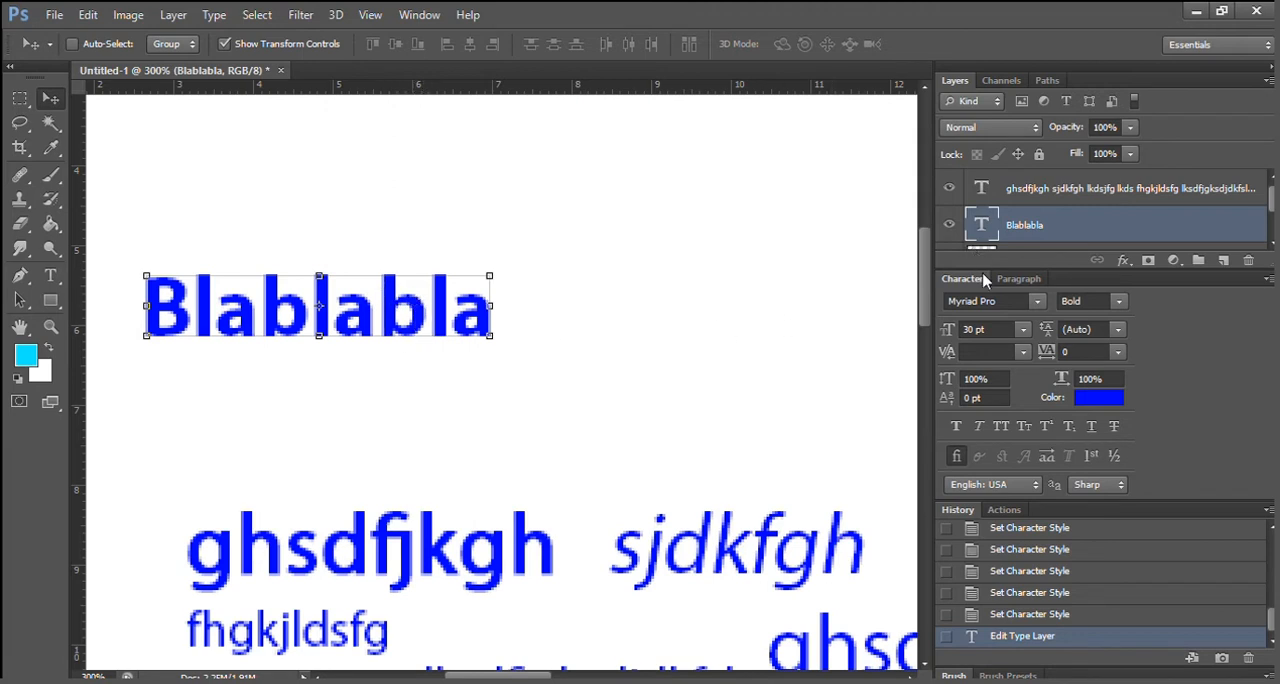
pyautogui.click(1018, 326)
pyautogui.click(998, 602)
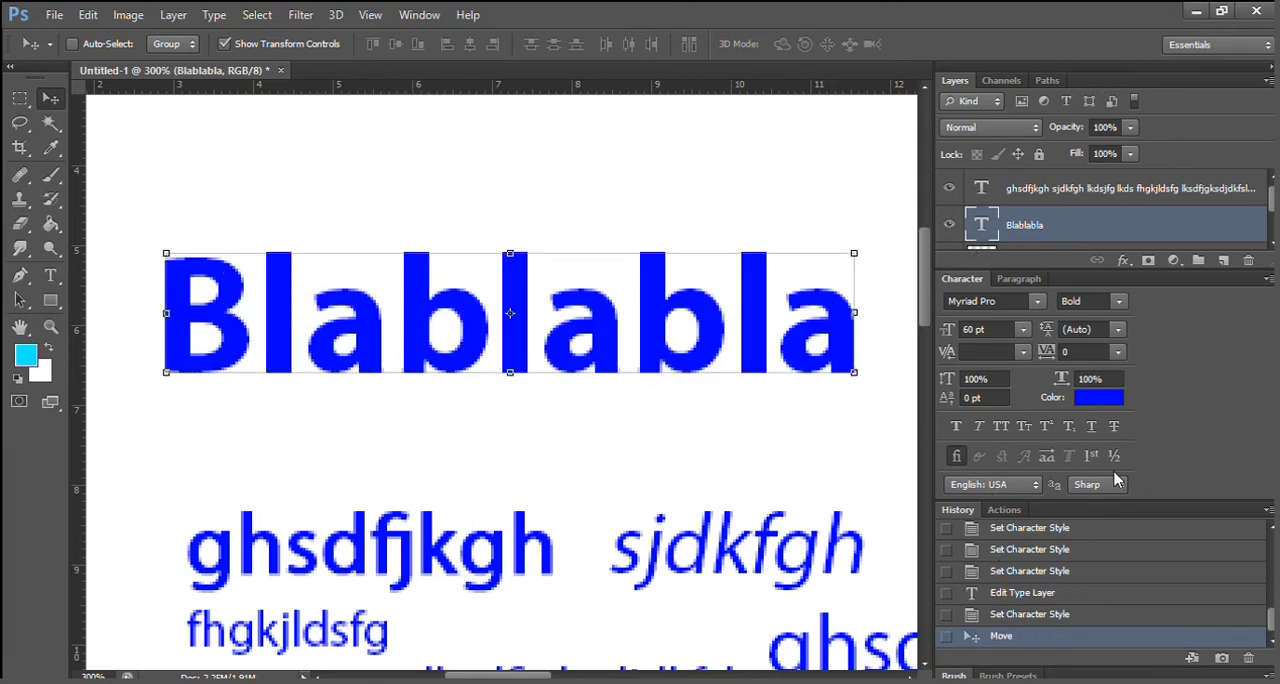
# Set the "Blablabla" text's anti-aliasing to None and examine its letter edges up close.
pyautogui.click(1106, 485)
pyautogui.click(1070, 501)
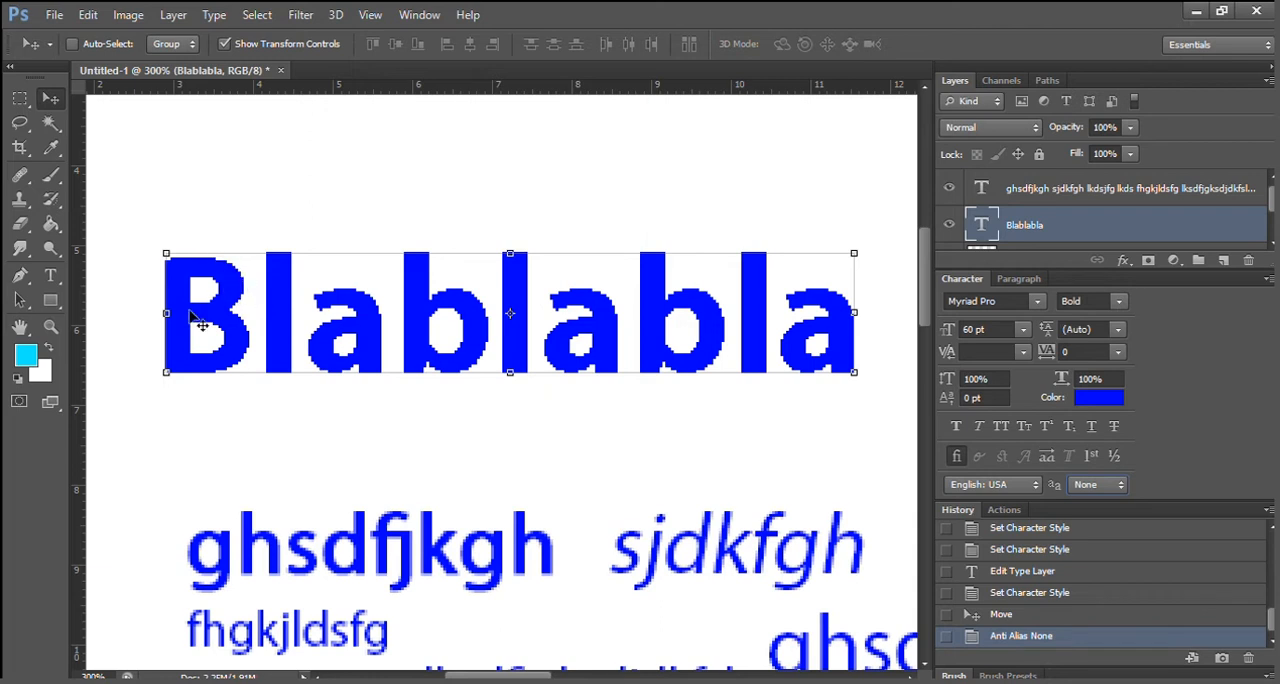
pyautogui.click(51, 327)
pyautogui.click(263, 288)
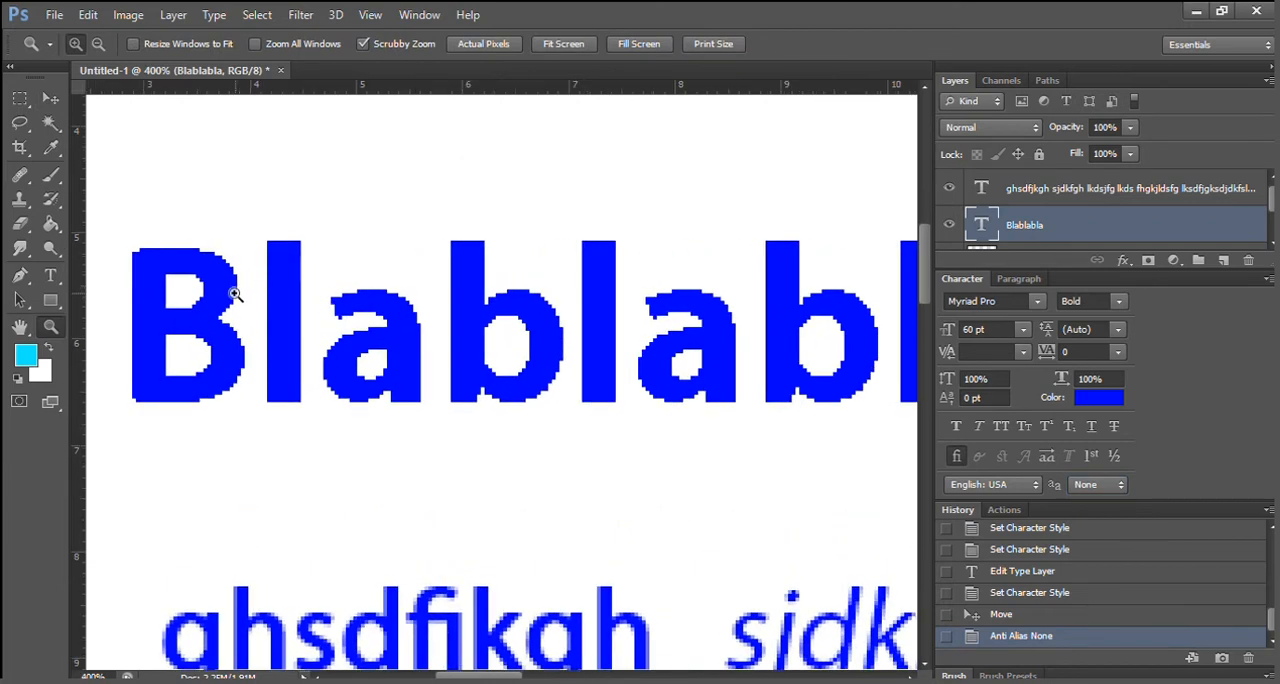
pyautogui.click(236, 295)
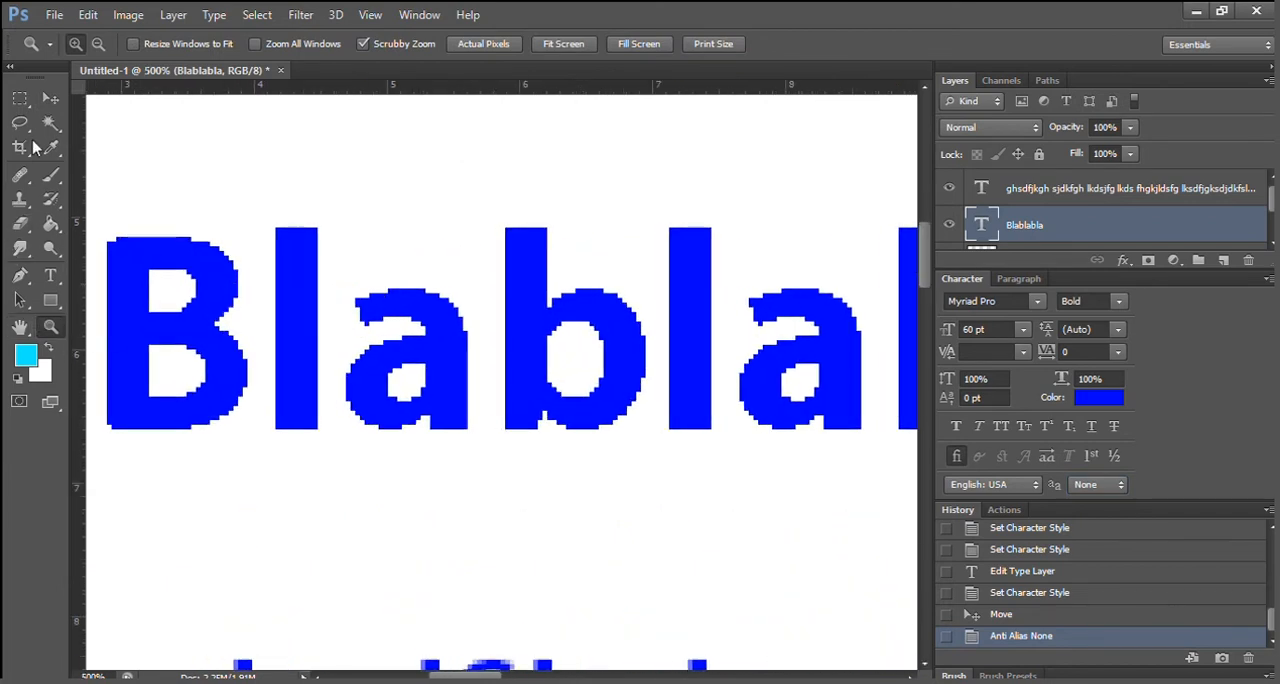
# Try Sharp, Crisp and Strong anti-aliasing on the "Blablabla" text and settle on Smooth.
pyautogui.click(50, 98)
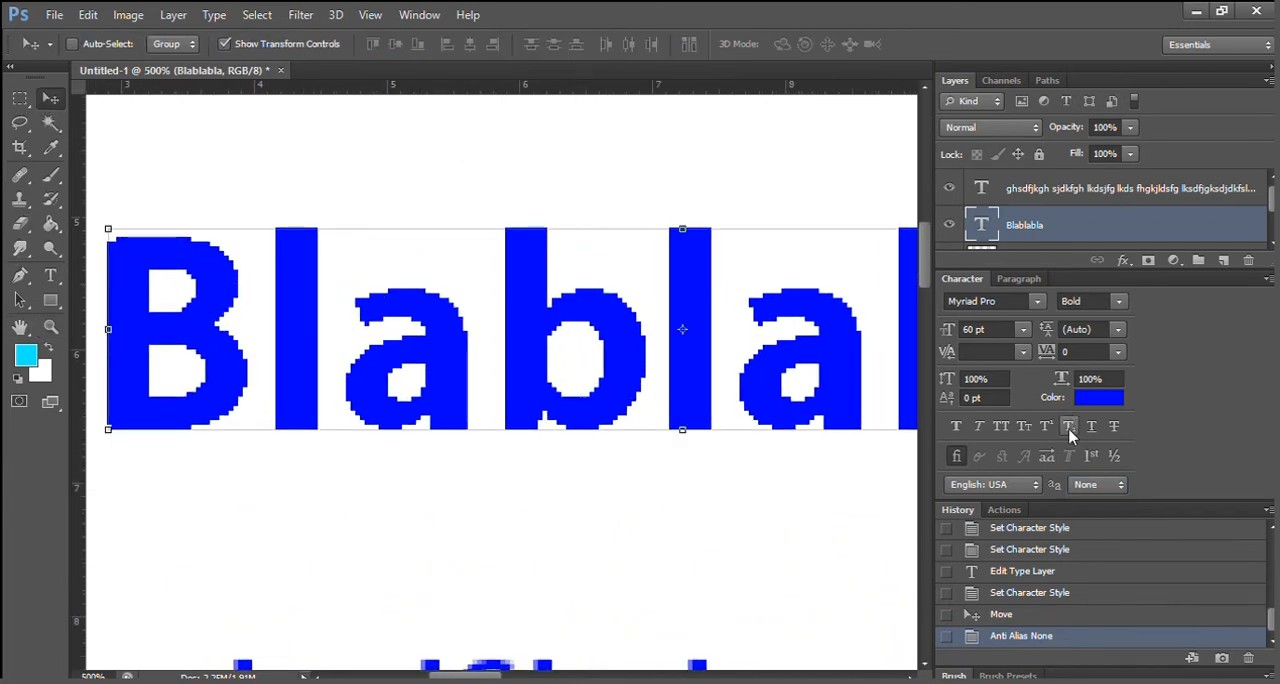
pyautogui.click(1079, 510)
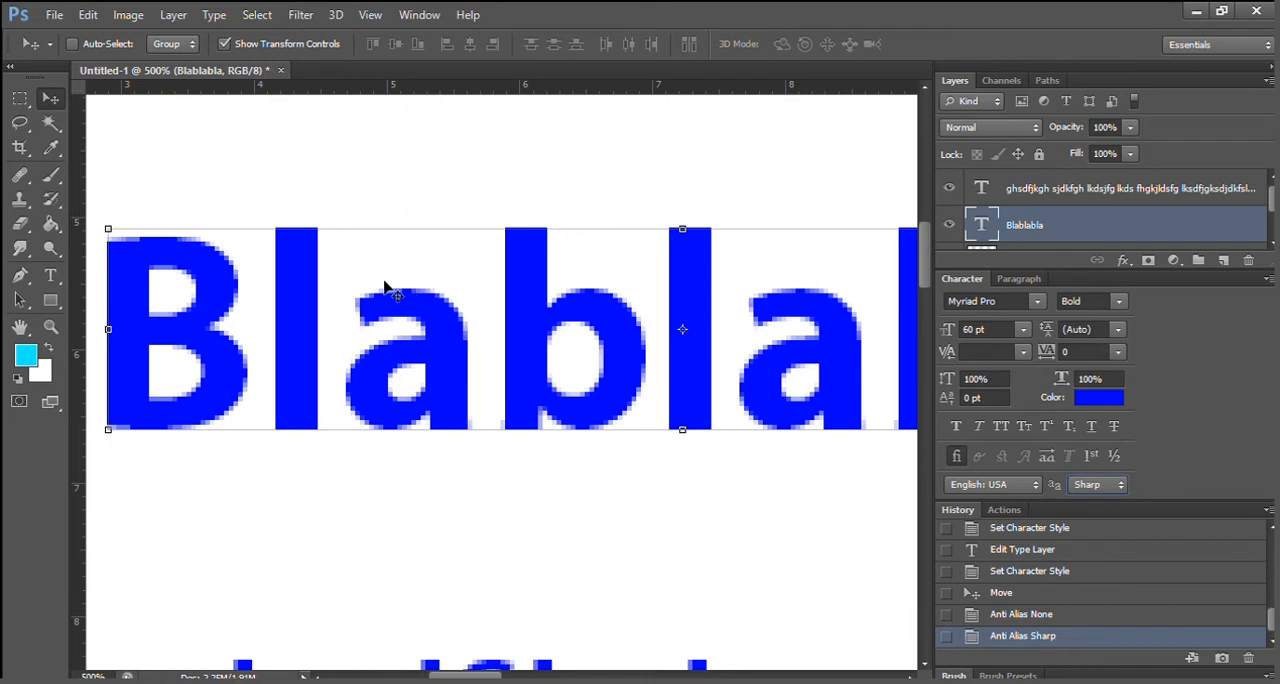
pyautogui.click(1100, 484)
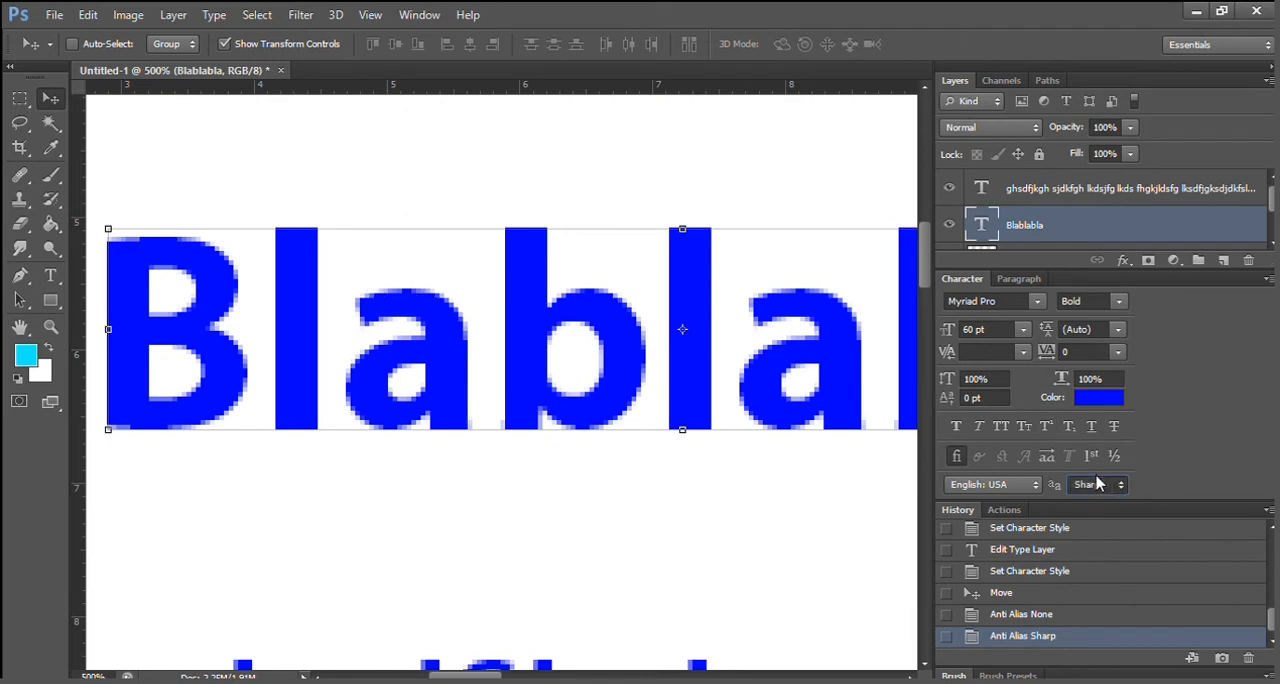
pyautogui.click(1086, 537)
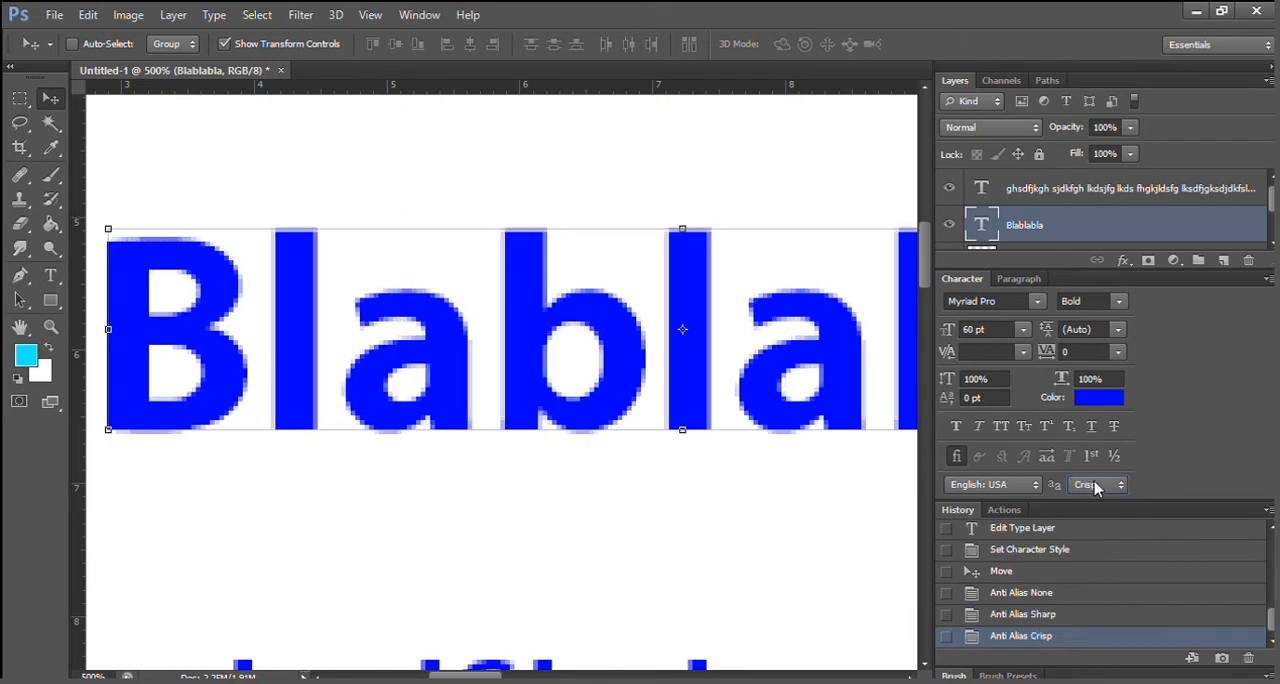
pyautogui.click(1098, 484)
pyautogui.click(1088, 549)
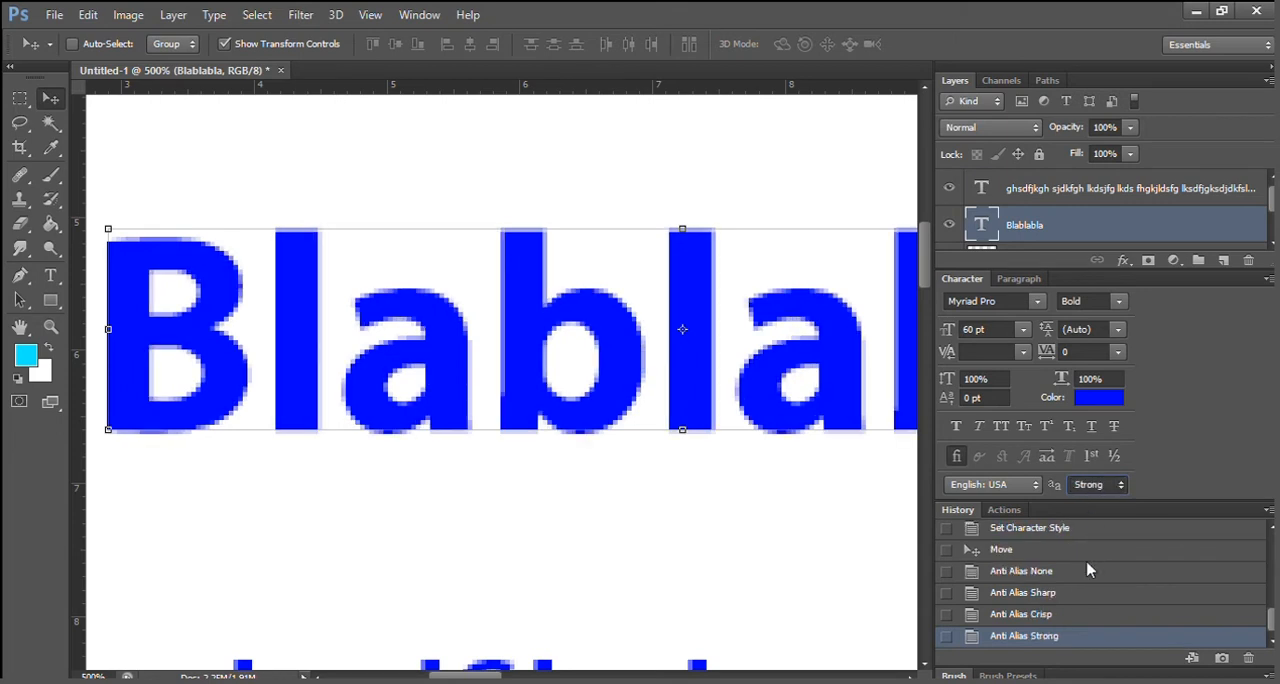
pyautogui.press('Down')
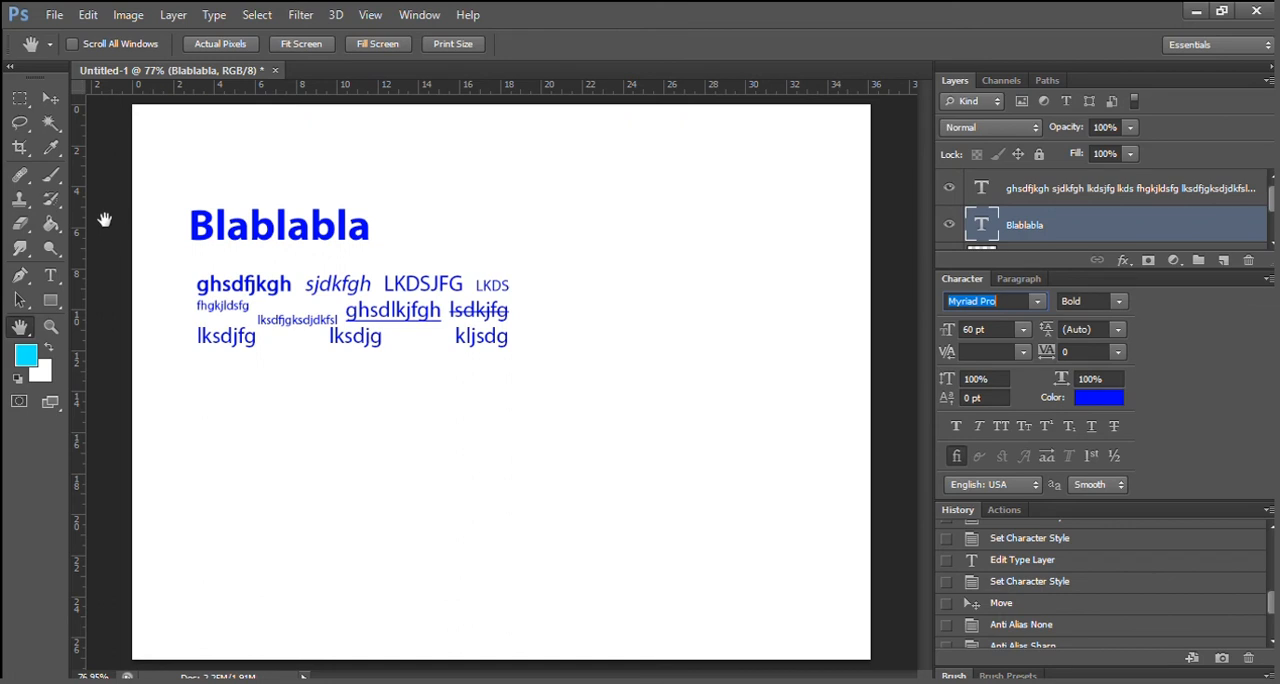
# Create vertical point text reading "Bla Bla" in the empty canvas area beside the existing text with the Vertical Type Tool.
pyautogui.click(50, 98)
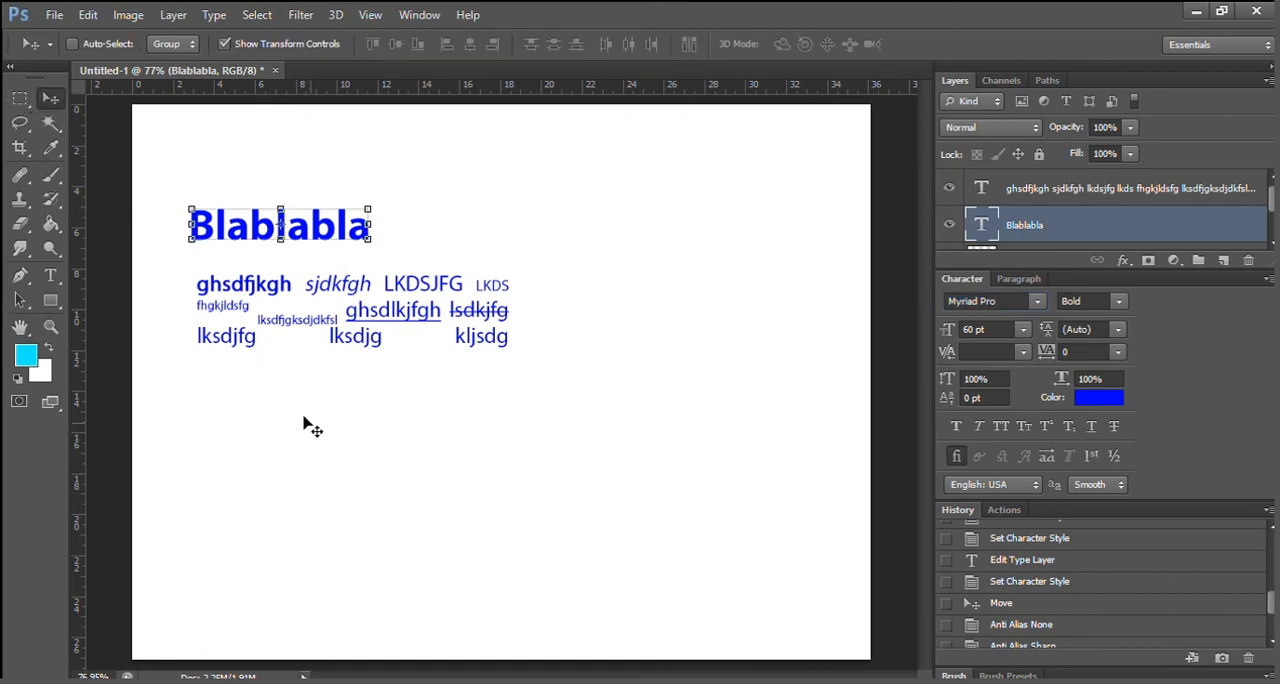
pyautogui.click(45, 275)
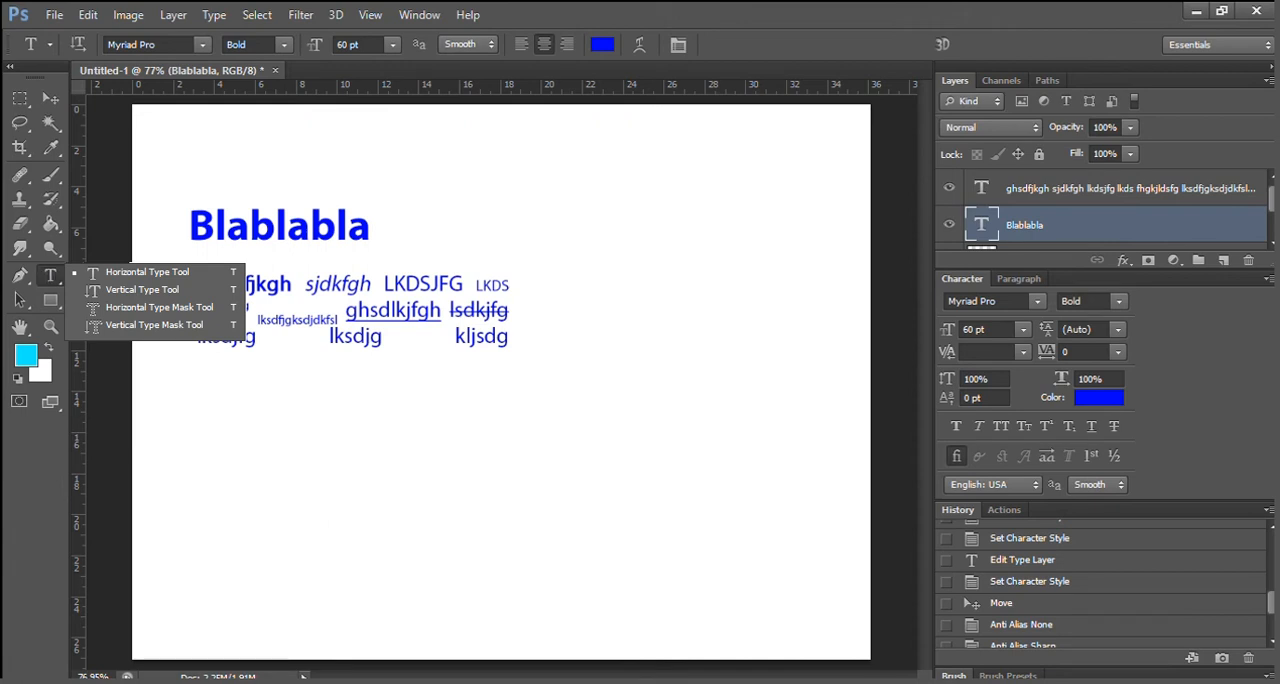
pyautogui.click(147, 272)
pyautogui.click(685, 213)
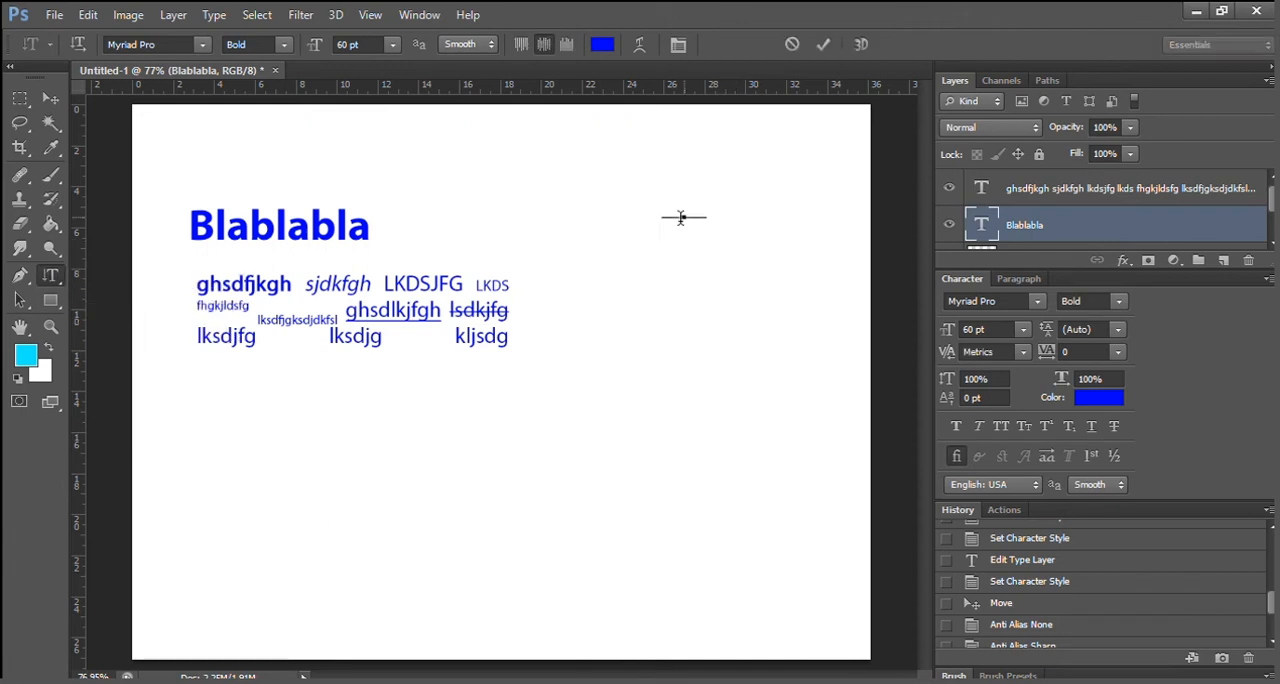
pyautogui.write('BlaBla')
# Move the vertical "Bla Bla" text closer to the paragraph text.
pyautogui.moveTo(730, 219); pyautogui.dragTo(710, 314)
pyautogui.click(51, 98)
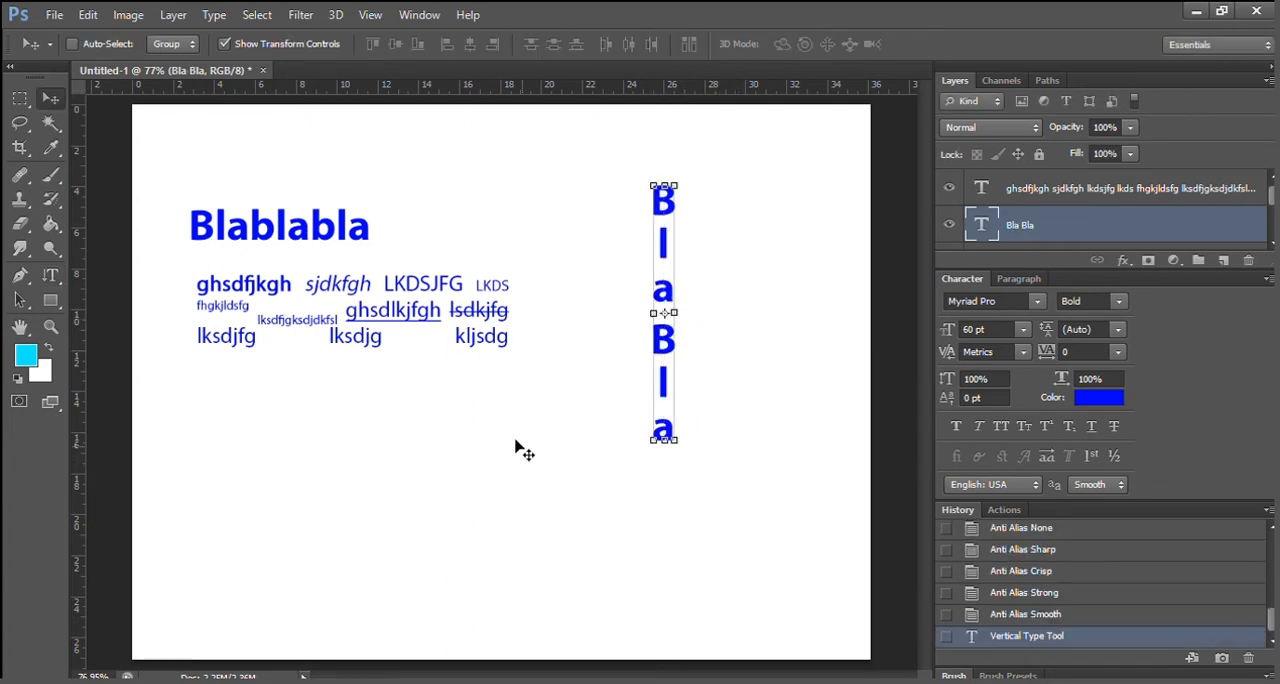
pyautogui.moveTo(662, 398); pyautogui.dragTo(560, 382)
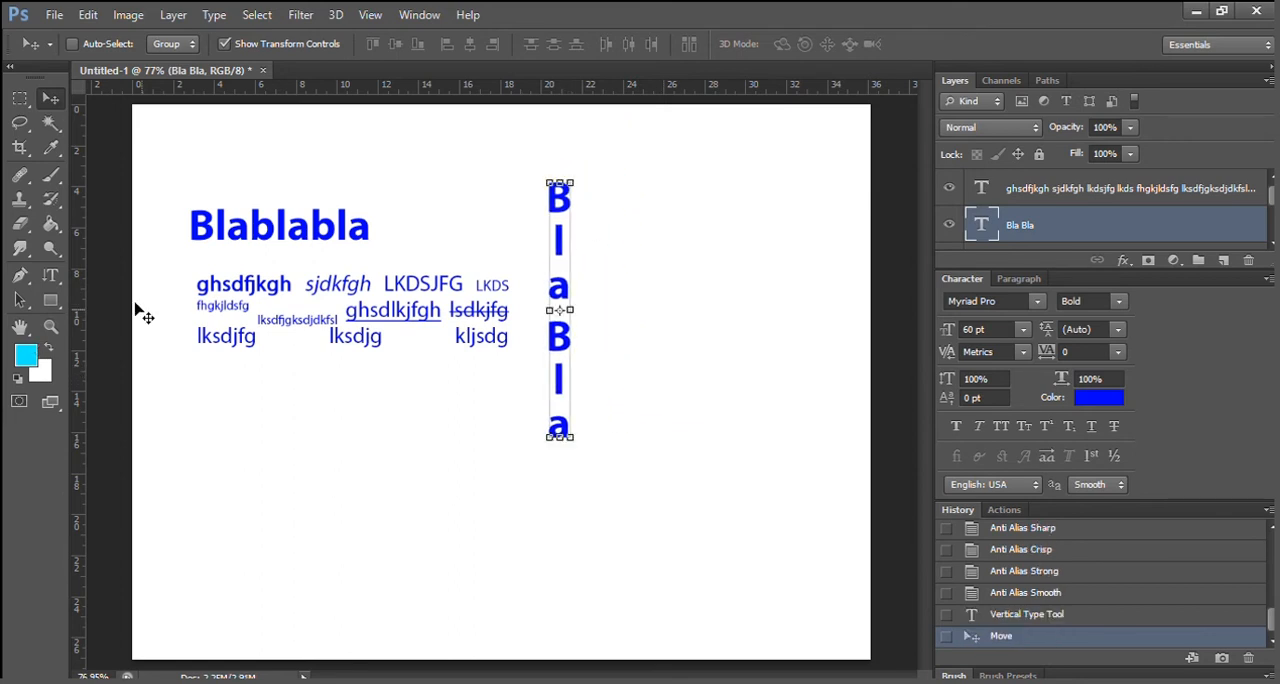
# Create two-line mask text reading "Campo de" and "FLORES" below the paragraph text with the Horizontal Type Mask Tool.
pyautogui.click(51, 276)
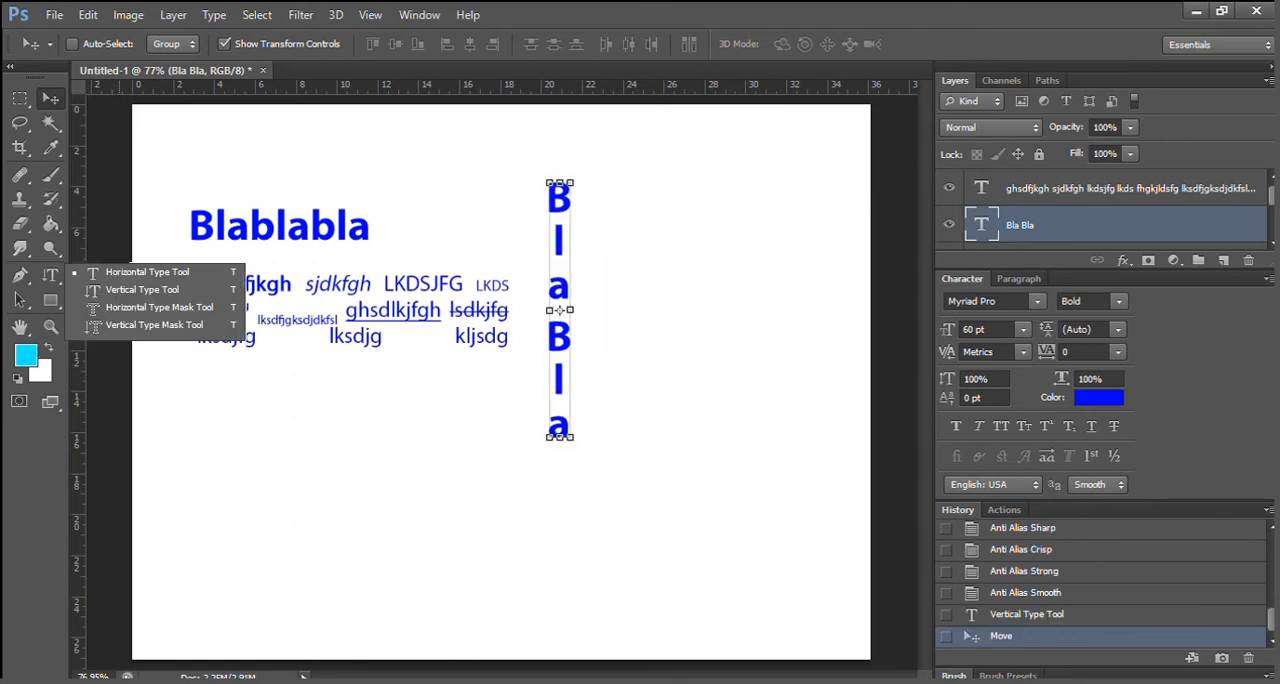
pyautogui.click(147, 272)
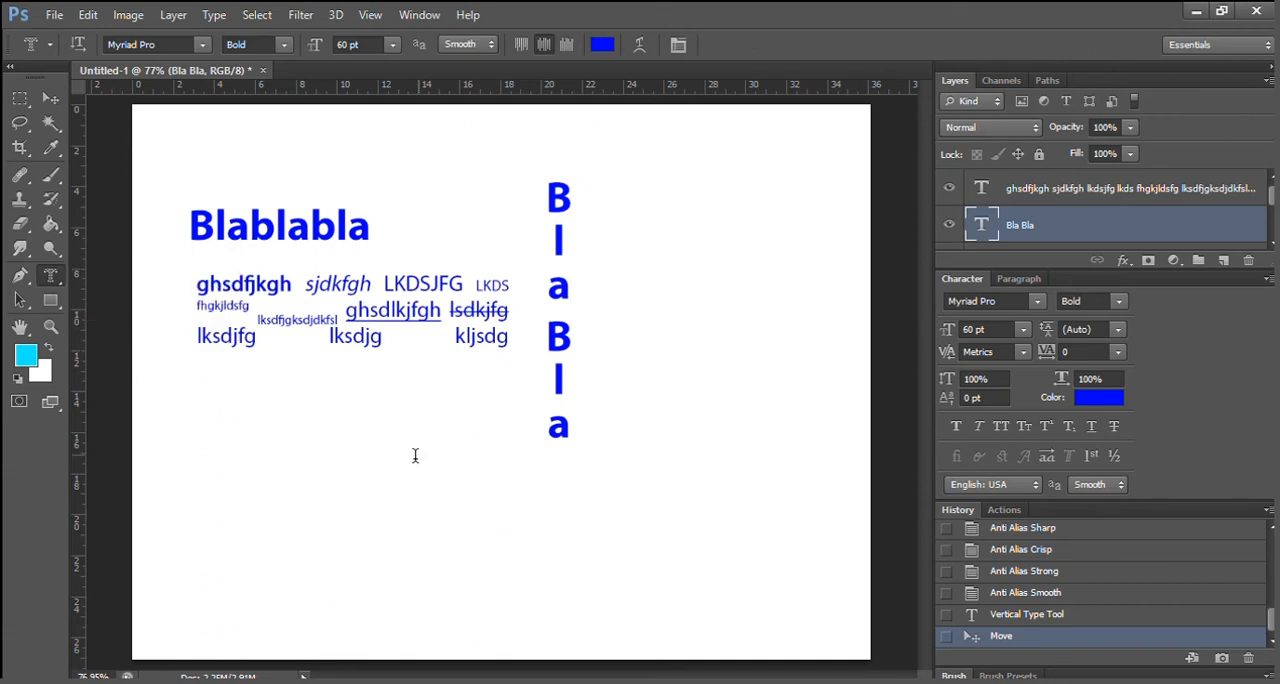
pyautogui.click(402, 424)
pyautogui.write('Campo de')
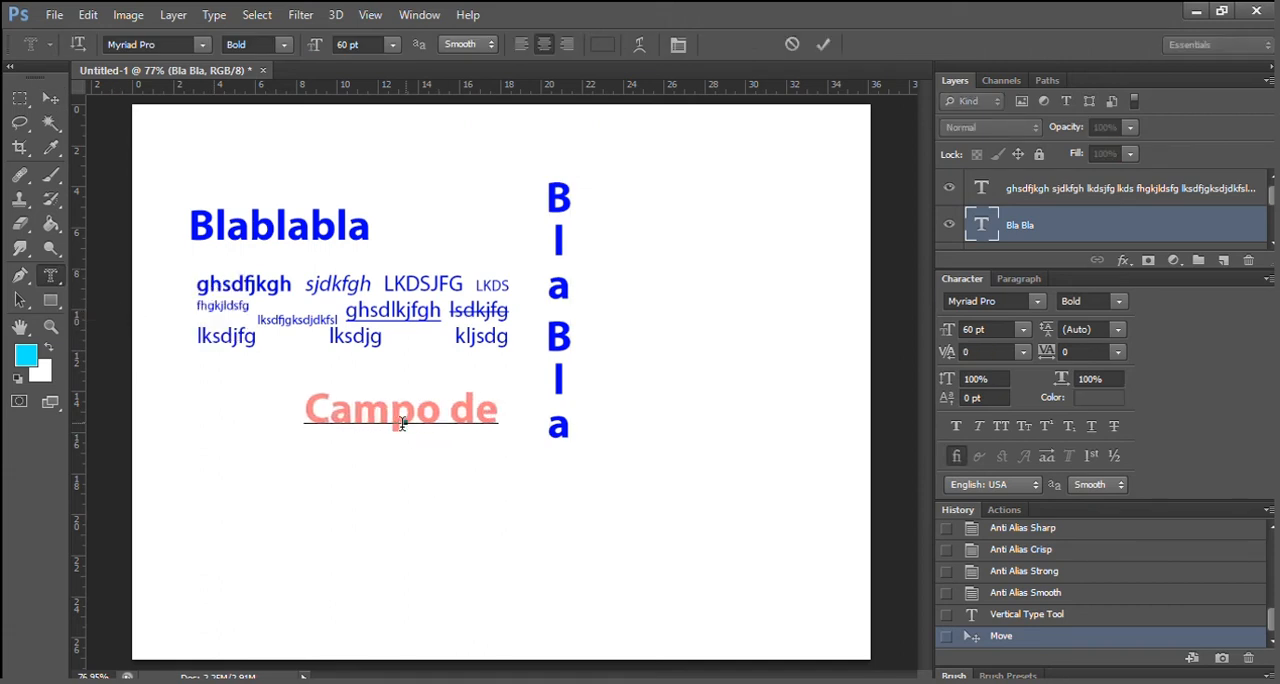
pyautogui.press('Return')
pyautogui.write('FLORES')
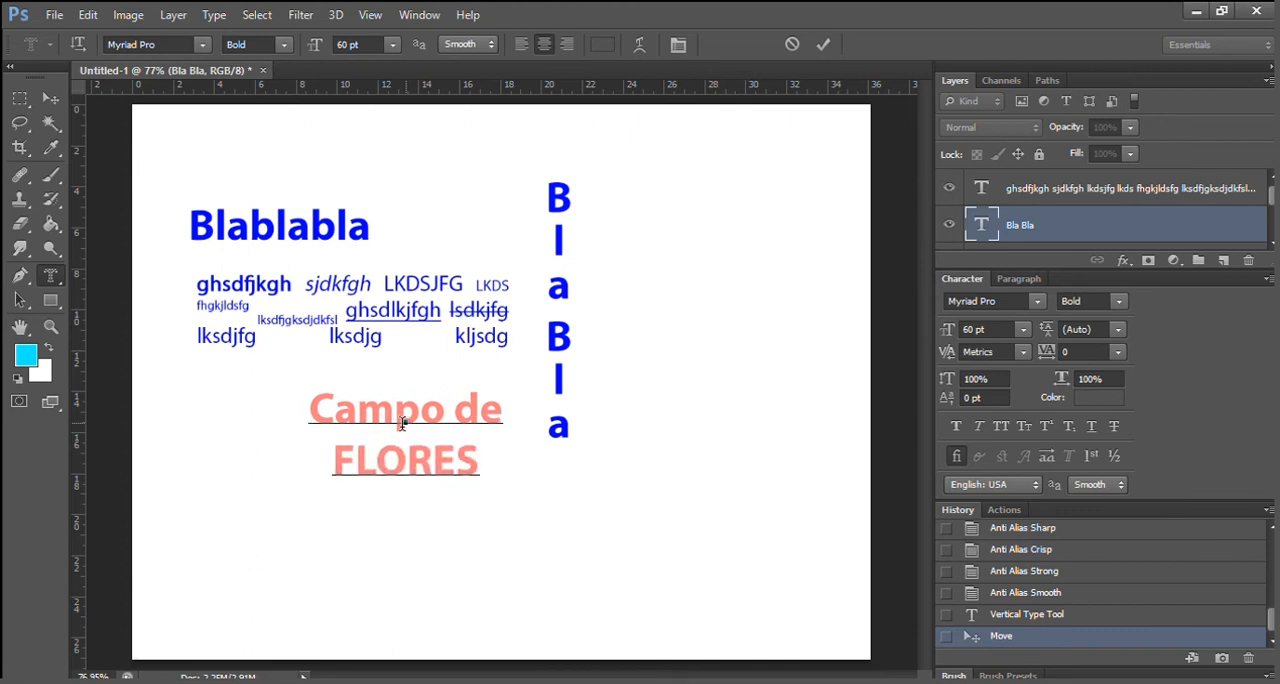
# Enlarge the mask text, giving "FLORES" 200 pt size, 155 pt leading and -50 tracking, reposition it higher on the canvas and commit the selection.
pyautogui.moveTo(308, 411); pyautogui.dragTo(509, 471)
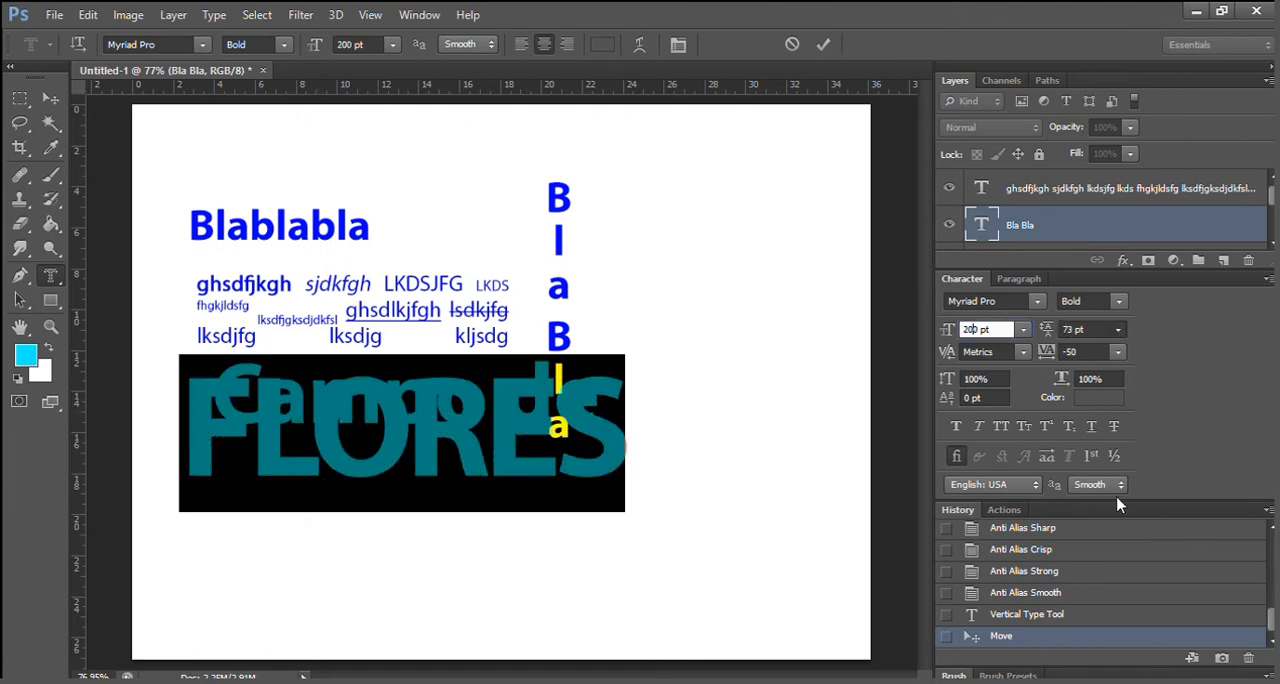
pyautogui.click(1086, 643)
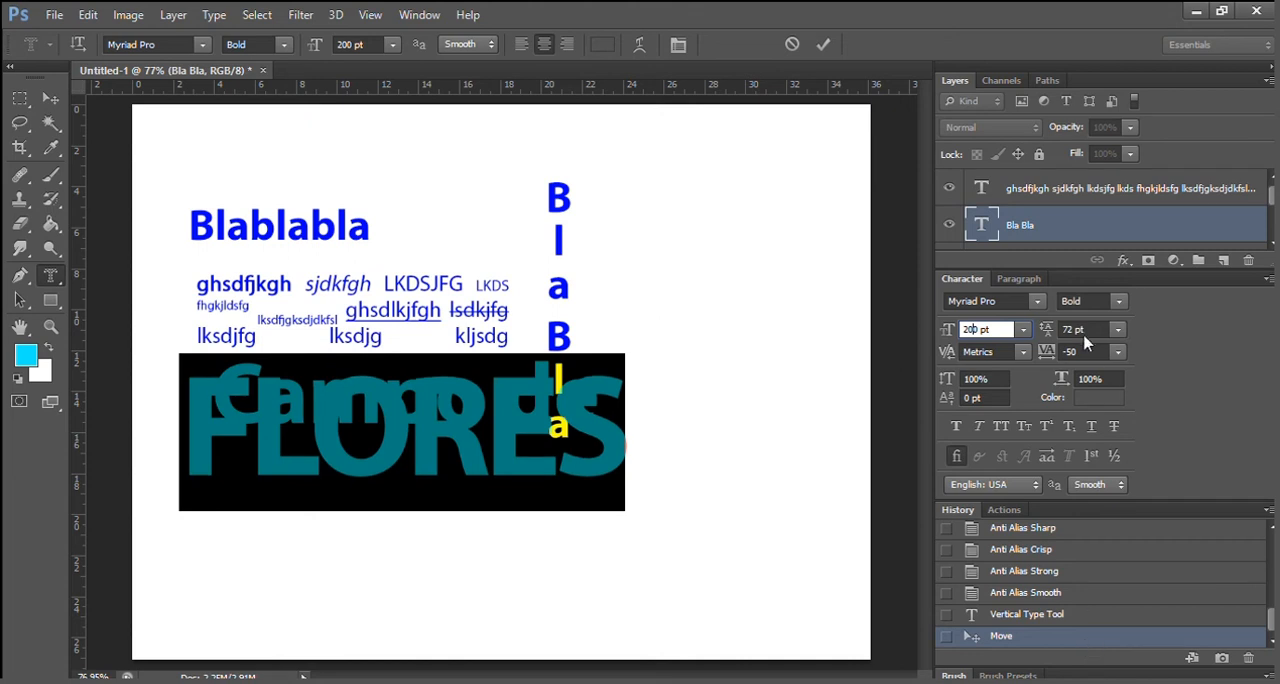
pyautogui.moveTo(1048, 330); pyautogui.dragTo(1126, 315)
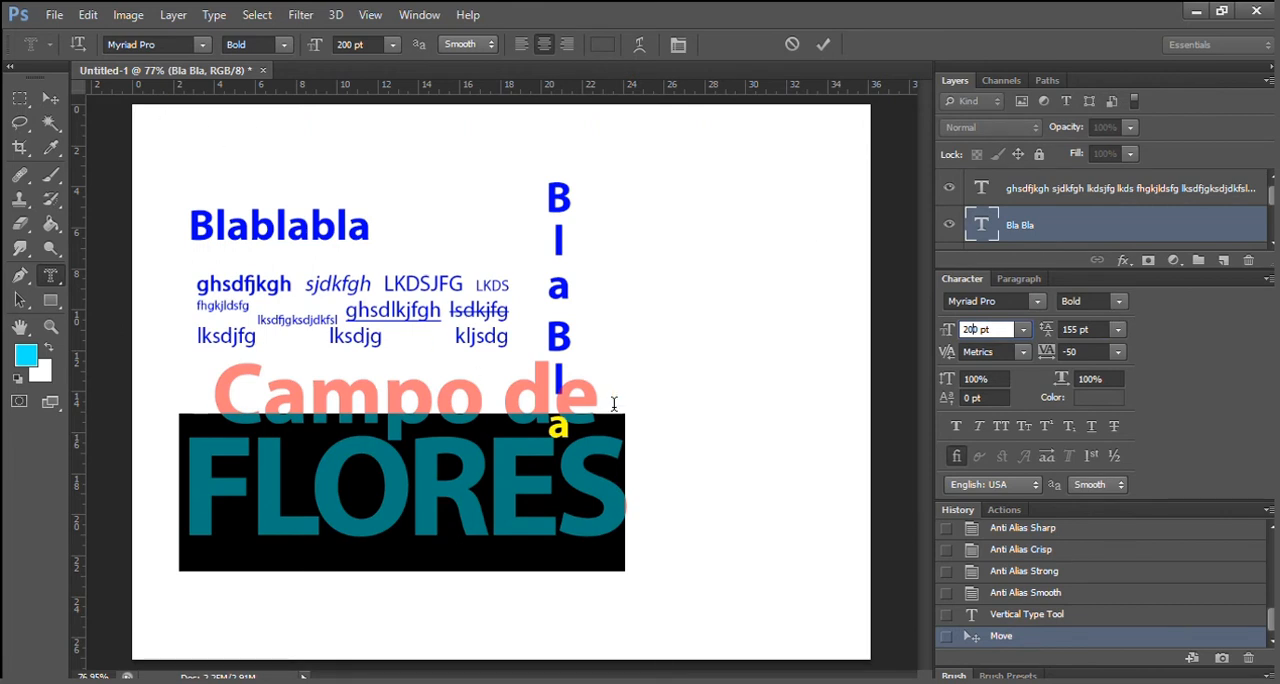
pyautogui.moveTo(746, 357); pyautogui.dragTo(836, 249)
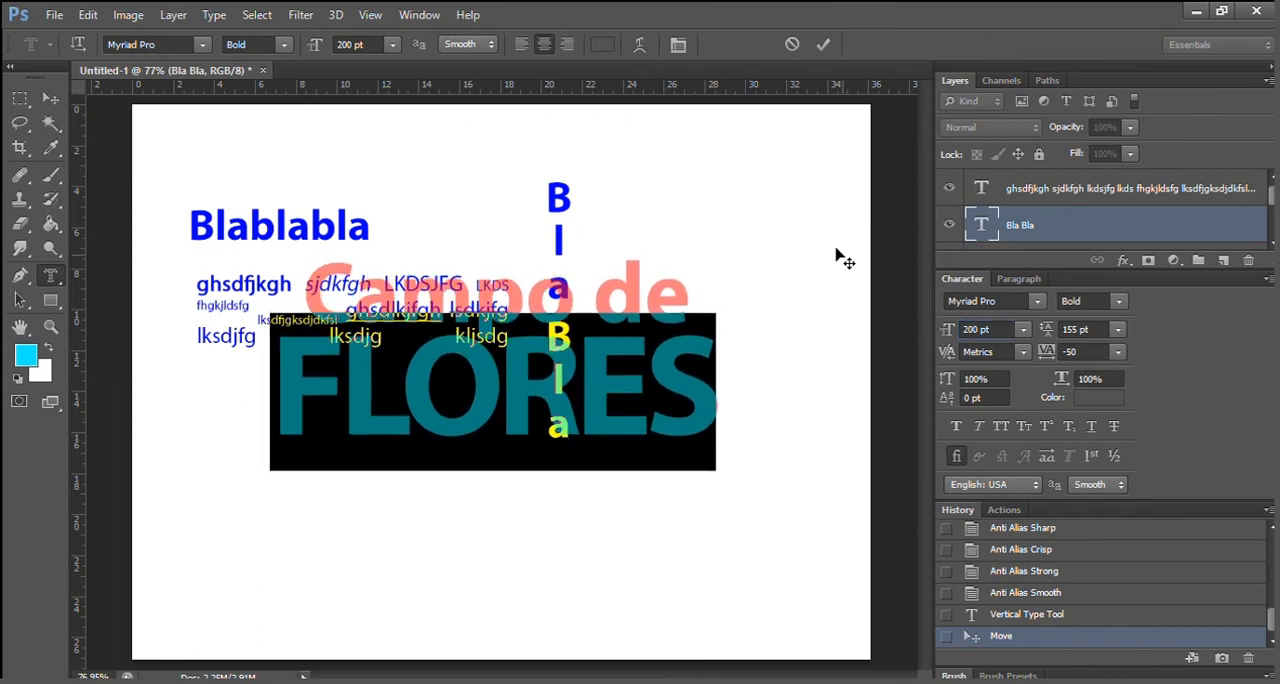
pyautogui.click(50, 93)
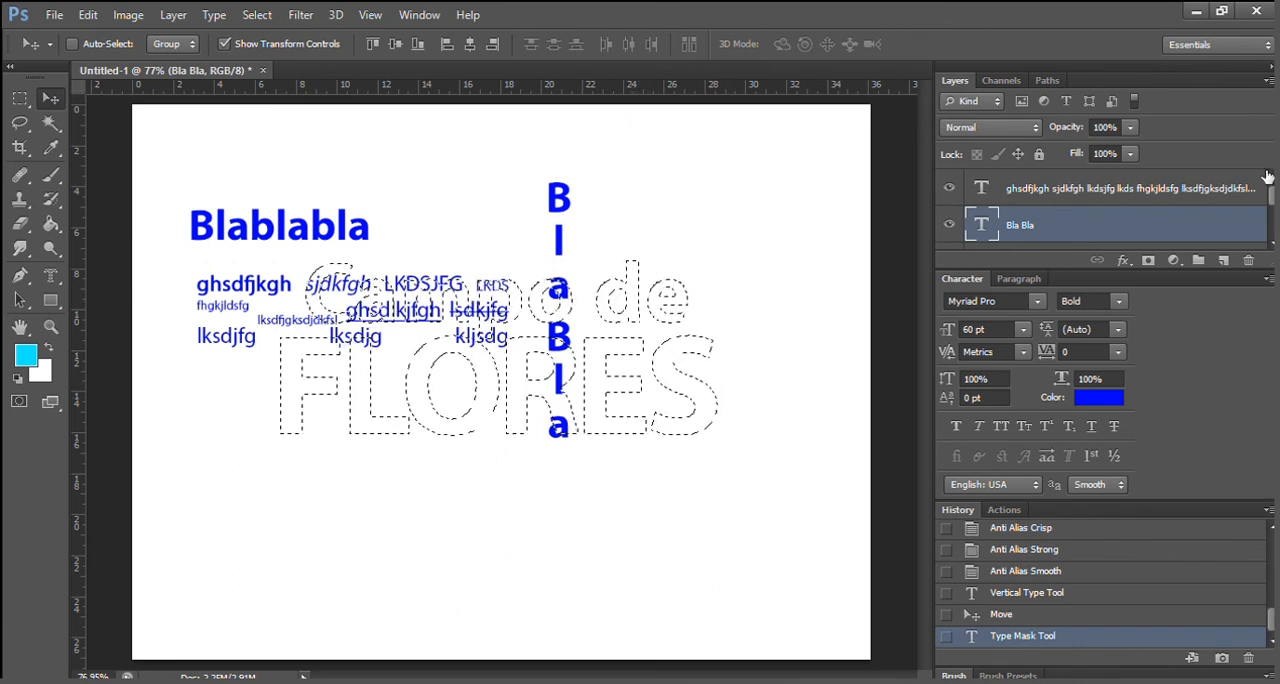
# Show and select the flower photo on Layer 1, and shift the text-shaped selection down over the flowers.
pyautogui.moveTo(1271, 195); pyautogui.dragTo(1272, 215)
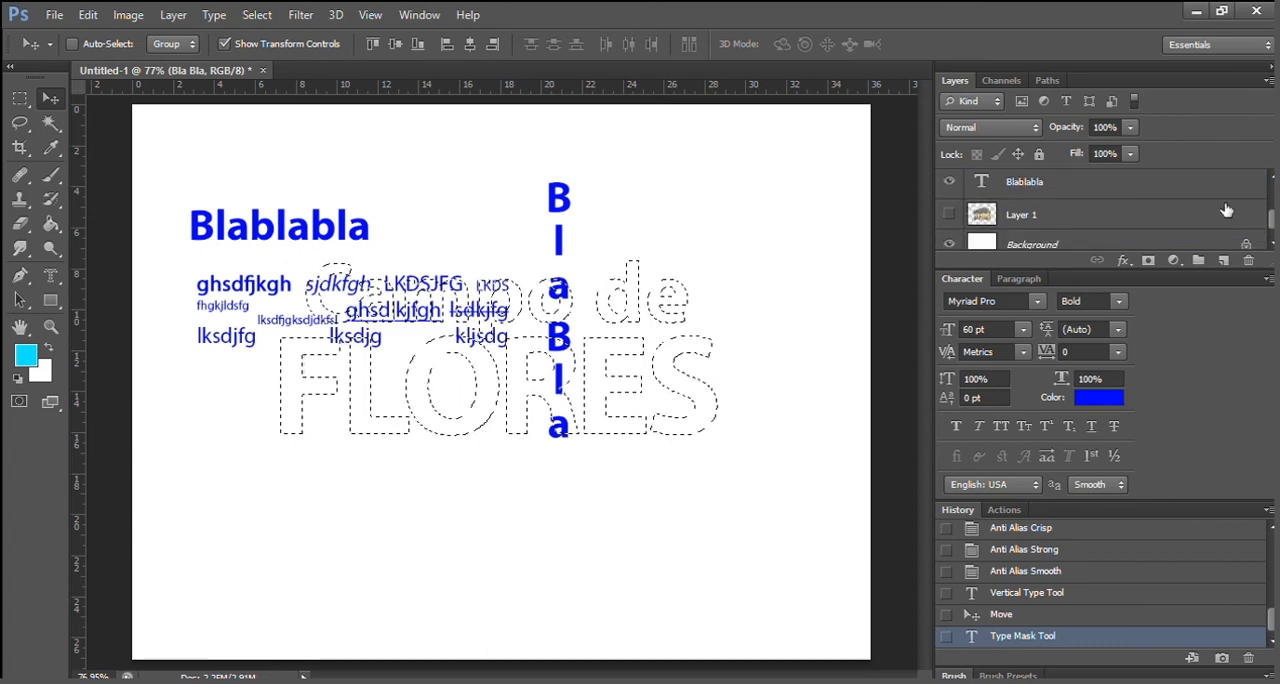
pyautogui.click(952, 214)
pyautogui.click(1020, 214)
pyautogui.press('m')
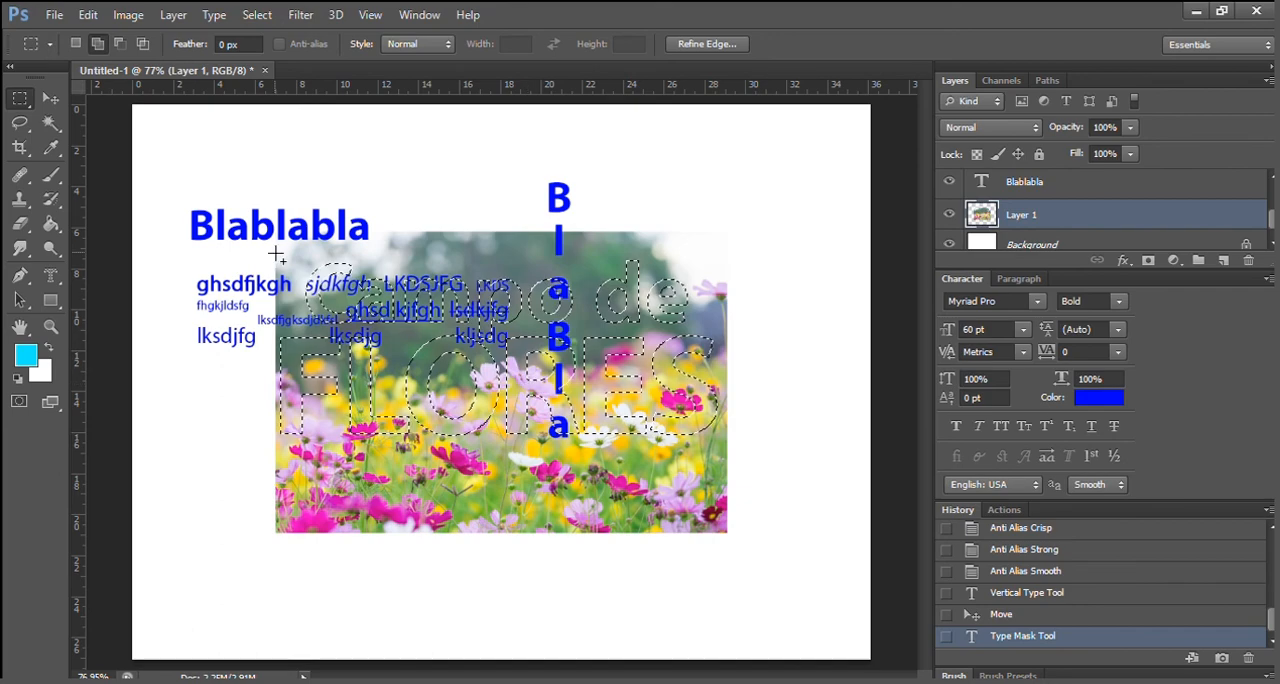
pyautogui.click(70, 41)
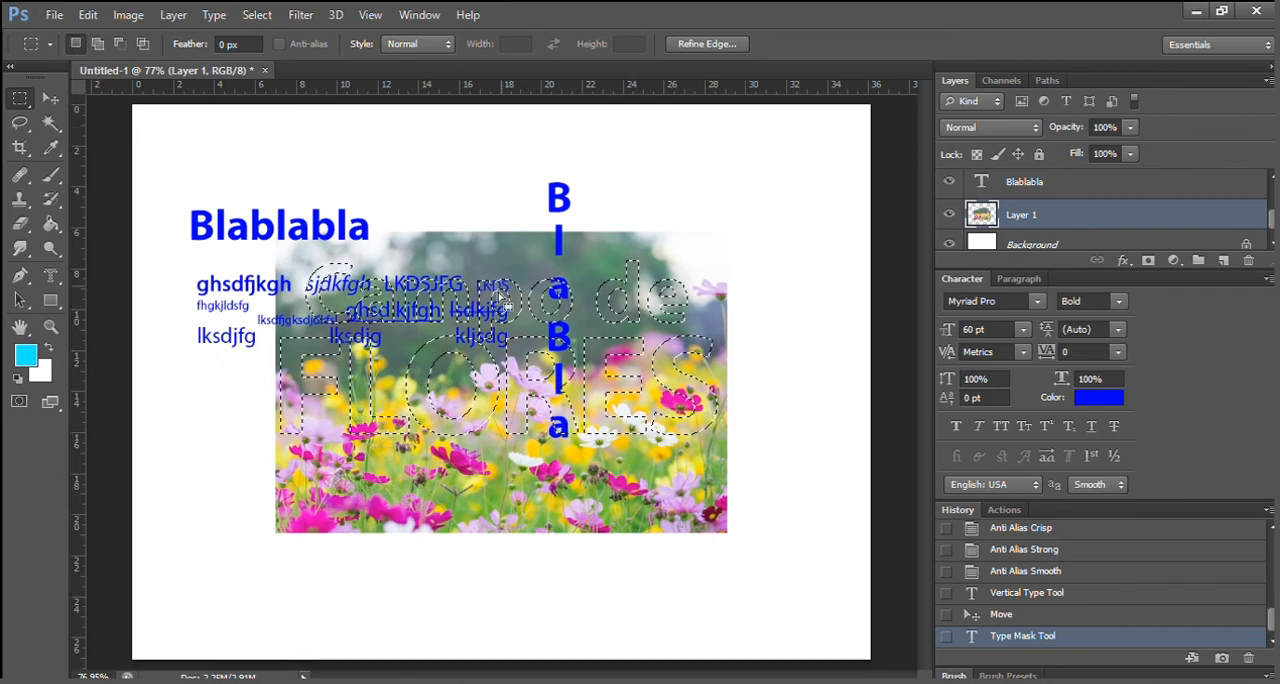
pyautogui.moveTo(517, 434); pyautogui.dragTo(522, 451)
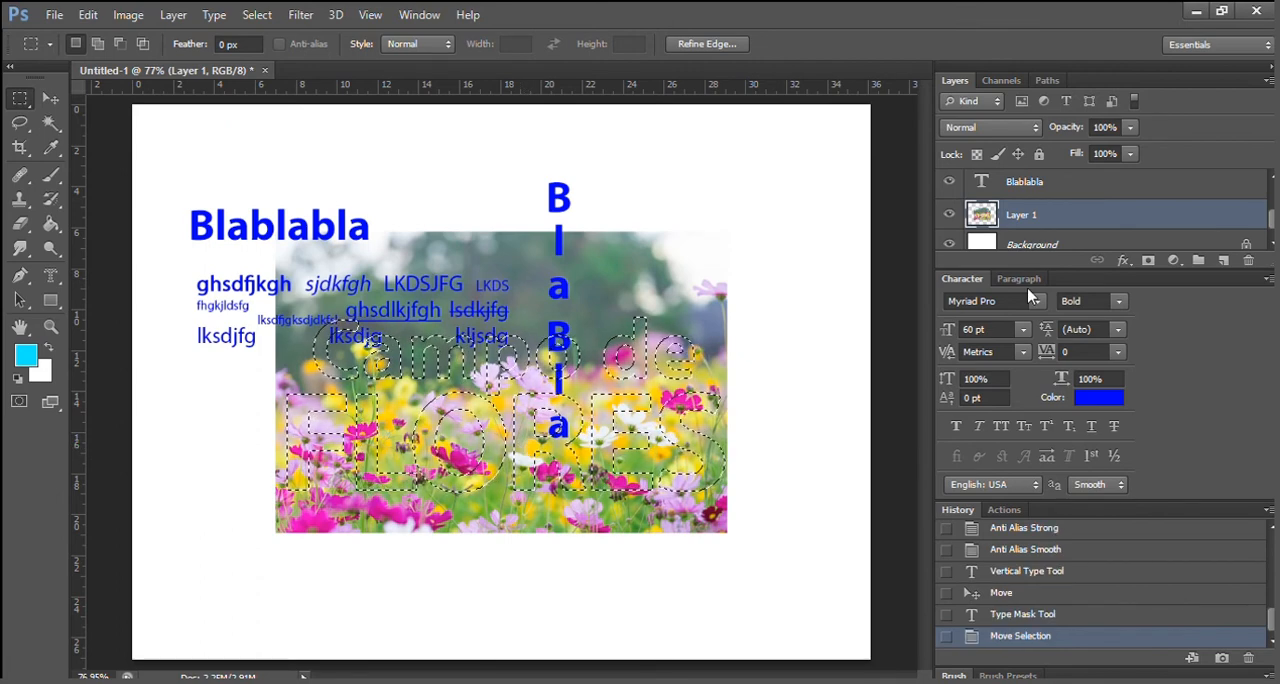
# Add a layer mask to Layer 1 from the text selection and hide all the blue text layers.
pyautogui.click(1150, 262)
pyautogui.scroll(2, 975, 187)
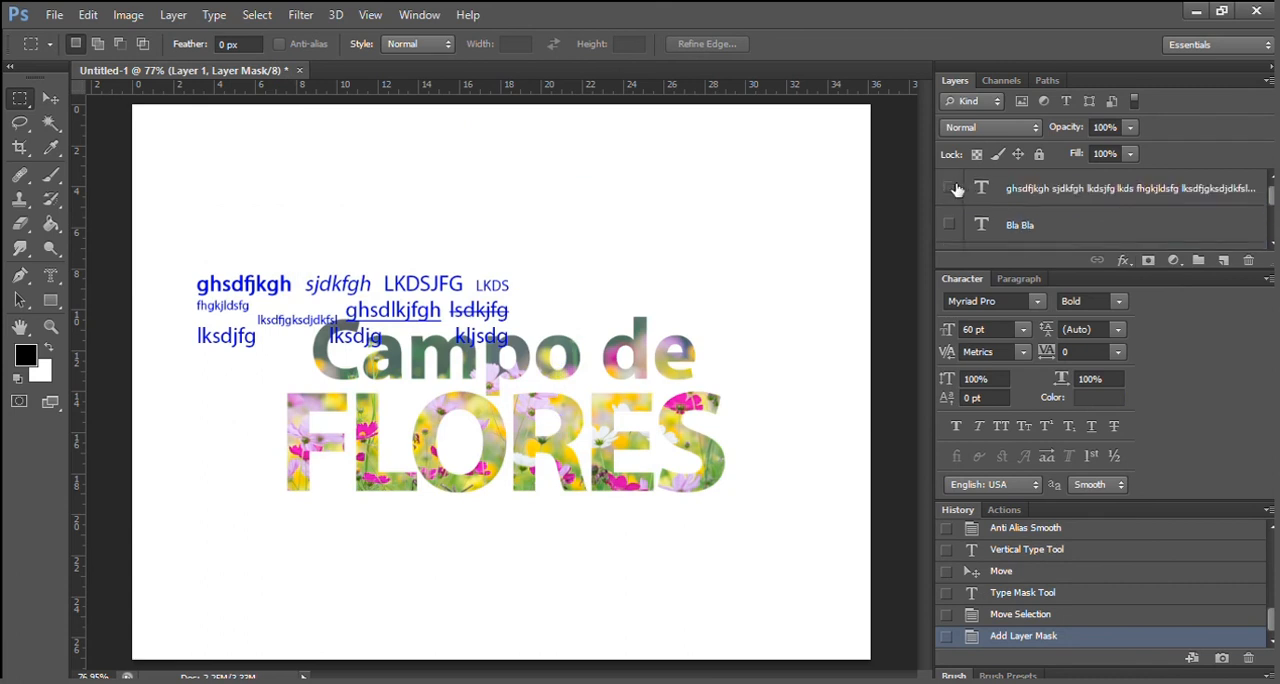
pyautogui.click(952, 188)
# Move the flower-filled "Campo de FLORES" lettering higher on the canvas.
pyautogui.click(45, 97)
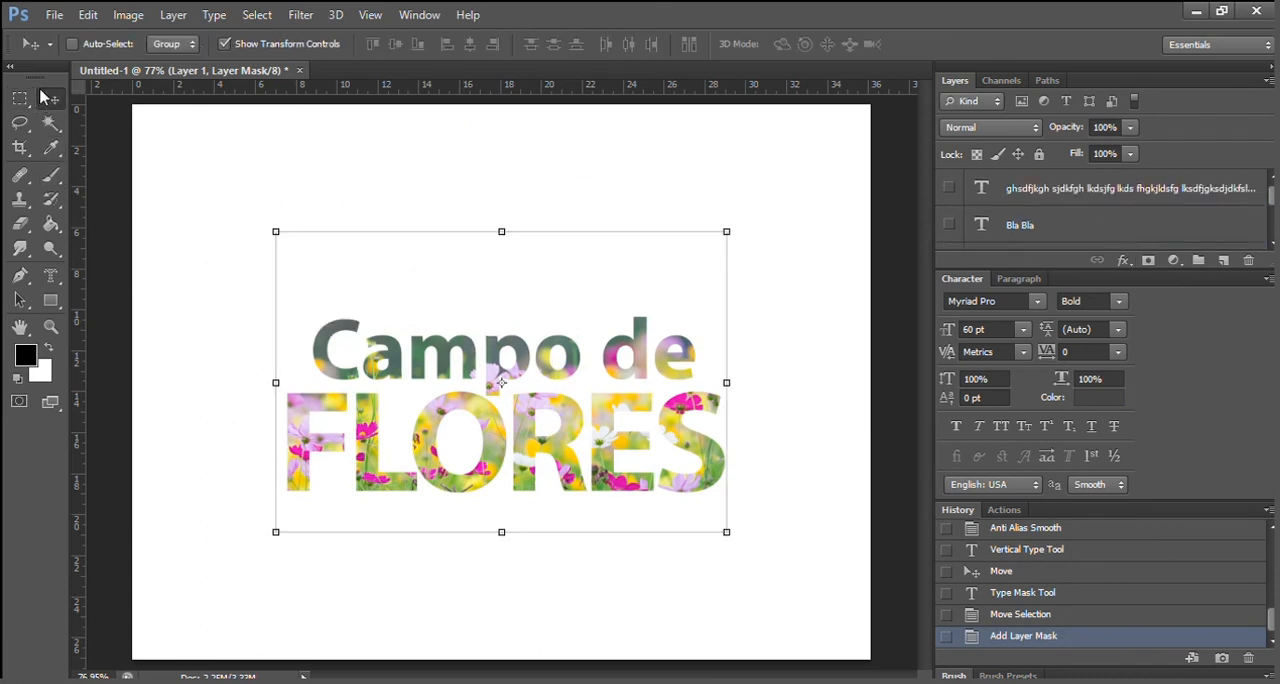
pyautogui.moveTo(526, 362); pyautogui.dragTo(548, 316)
pyautogui.moveTo(572, 324); pyautogui.dragTo(578, 320)
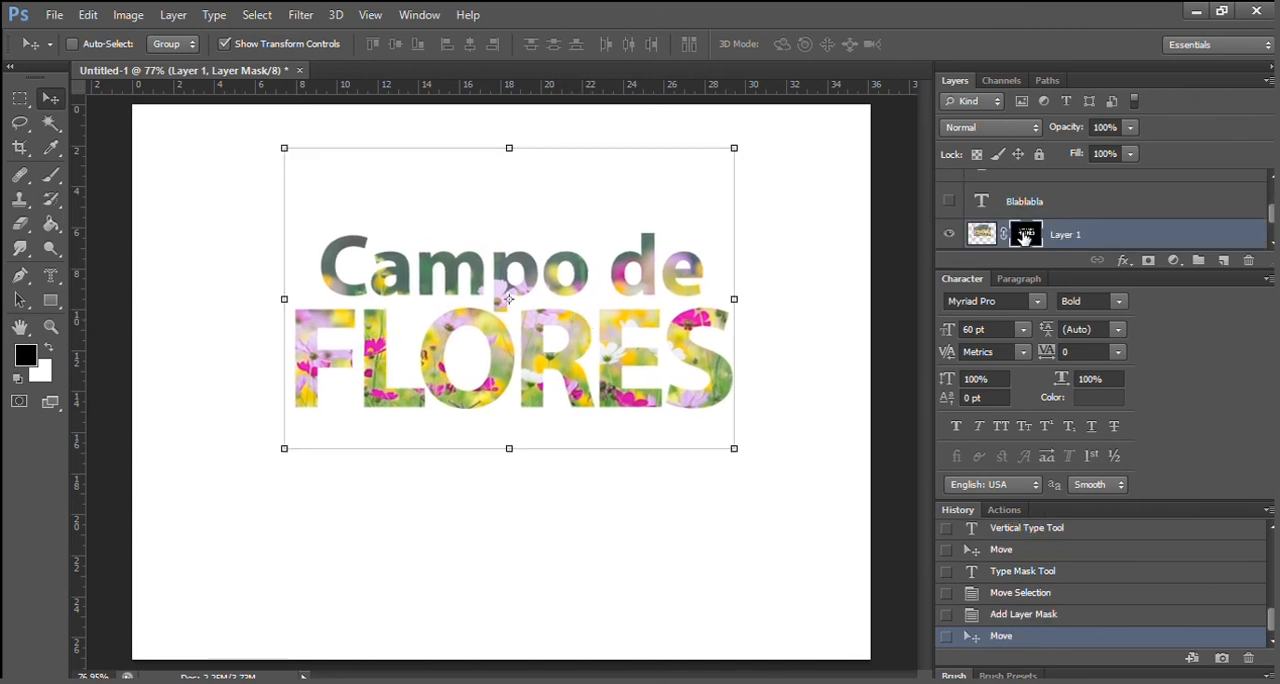
# Paint white on Layer 1's mask with a small brush to reveal petals and stems around the "Campo de" letters and inside the R.
pyautogui.click(51, 326)
pyautogui.click(465, 267)
pyautogui.click(504, 284)
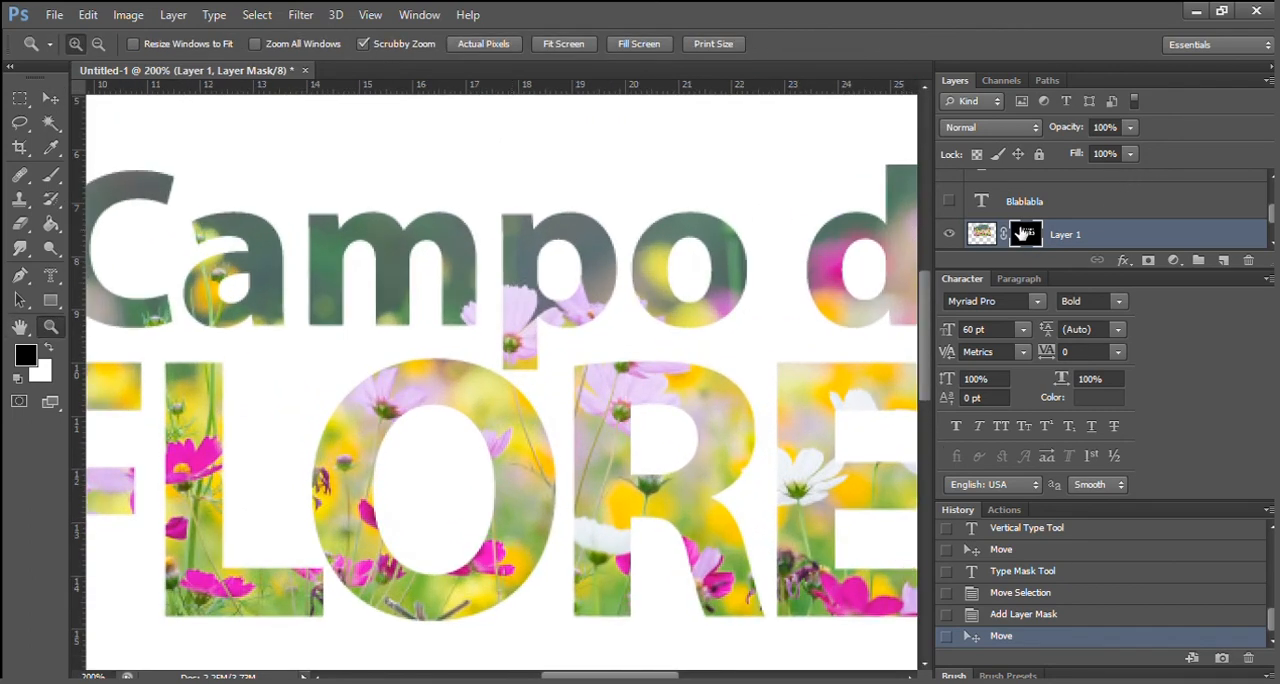
pyautogui.click(47, 346)
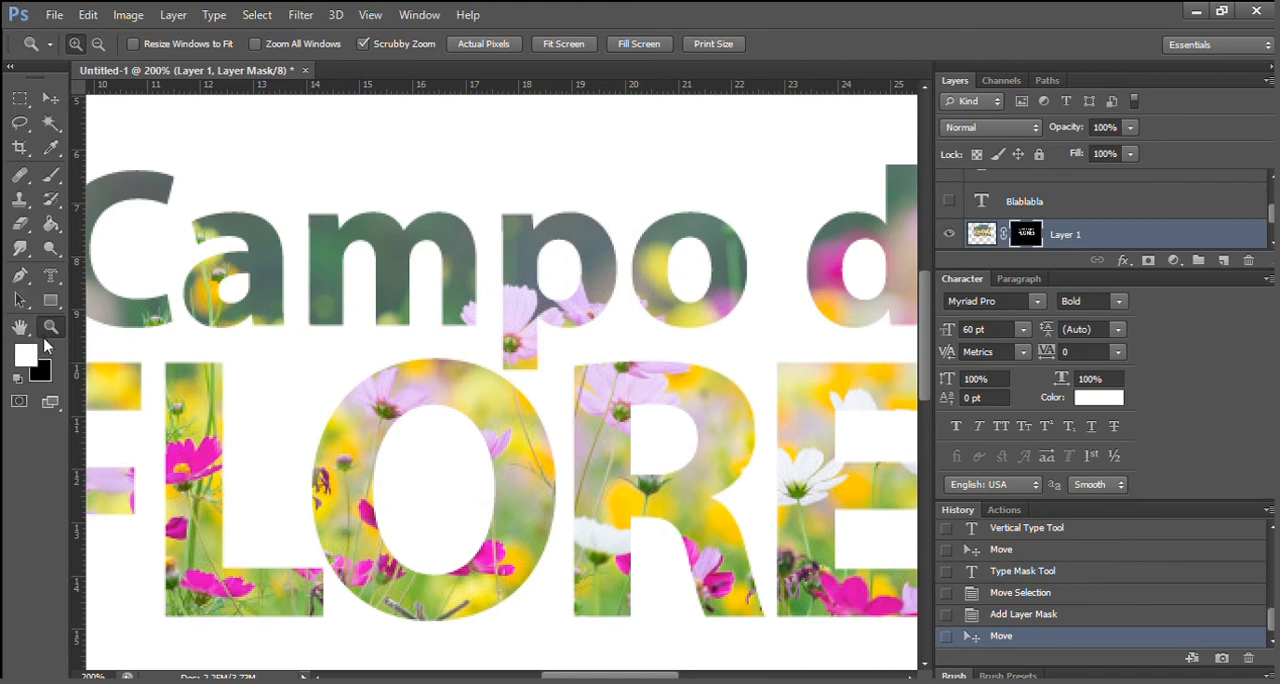
pyautogui.click(51, 174)
pyautogui.moveTo(229, 301)
pyautogui.mouseDown()
pyautogui.moveTo(250, 285)
pyautogui.moveTo(222, 291)
pyautogui.mouseUp()
pyautogui.moveTo(570, 276)
pyautogui.mouseDown()
pyautogui.moveTo(561, 247)
pyautogui.moveTo(565, 266)
pyautogui.moveTo(549, 270)
pyautogui.moveTo(567, 254)
pyautogui.moveTo(565, 290)
pyautogui.mouseUp()
pyautogui.moveTo(689, 245)
pyautogui.mouseDown()
pyautogui.moveTo(677, 284)
pyautogui.moveTo(705, 295)
pyautogui.moveTo(697, 248)
pyautogui.moveTo(691, 288)
pyautogui.moveTo(680, 272)
pyautogui.moveTo(699, 299)
pyautogui.moveTo(683, 302)
pyautogui.moveTo(706, 313)
pyautogui.moveTo(714, 250)
pyautogui.mouseUp()
pyautogui.moveTo(849, 250)
pyautogui.mouseDown()
pyautogui.moveTo(860, 303)
pyautogui.moveTo(892, 281)
pyautogui.moveTo(886, 253)
pyautogui.moveTo(860, 250)
pyautogui.moveTo(866, 294)
pyautogui.moveTo(872, 258)
pyautogui.mouseUp()
pyautogui.moveTo(637, 409)
pyautogui.mouseDown()
pyautogui.moveTo(643, 478)
pyautogui.moveTo(650, 409)
pyautogui.moveTo(664, 475)
pyautogui.moveTo(670, 435)
pyautogui.moveTo(654, 407)
pyautogui.moveTo(687, 426)
pyautogui.moveTo(673, 480)
pyautogui.moveTo(673, 412)
pyautogui.mouseUp()
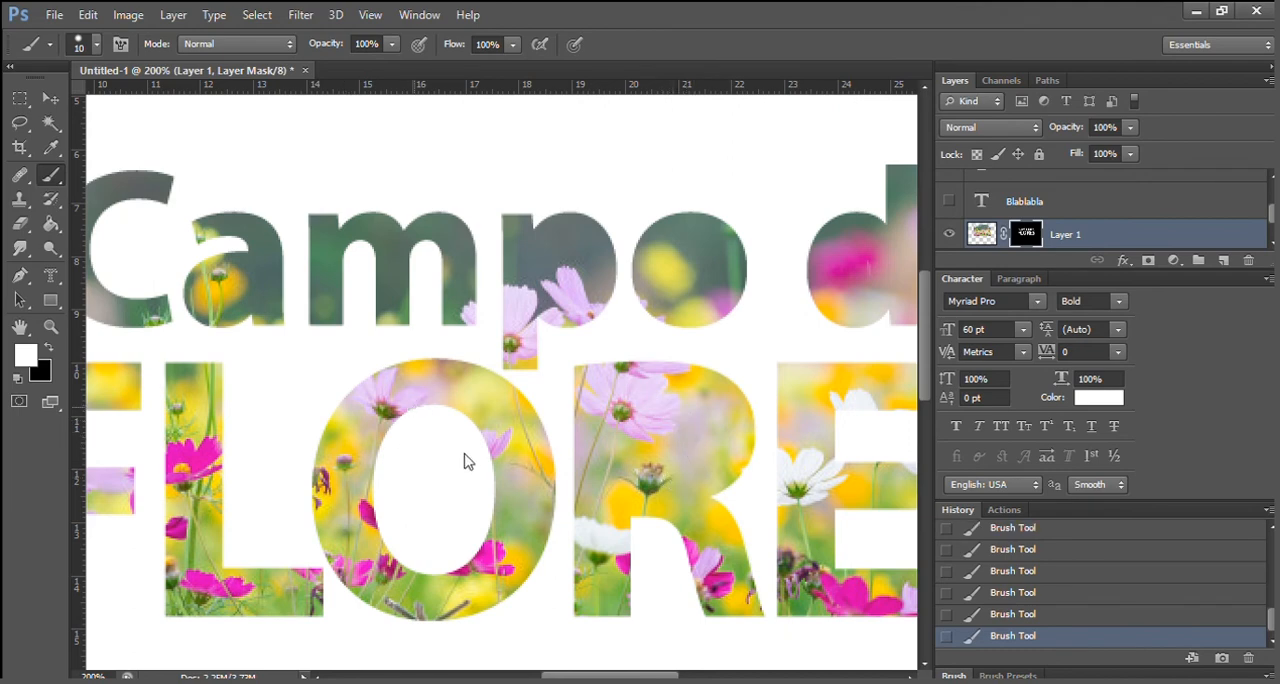
# Reveal the flowers inside the O of "FLORES" by painting its mask with a larger brush, and fit the canvas to the window.
pyautogui.press(']')
pyautogui.press(']')
pyautogui.moveTo(417, 451)
pyautogui.mouseDown()
pyautogui.moveTo(413, 488)
pyautogui.moveTo(441, 442)
pyautogui.moveTo(485, 453)
pyautogui.moveTo(509, 500)
pyautogui.moveTo(467, 575)
pyautogui.moveTo(415, 568)
pyautogui.moveTo(425, 504)
pyautogui.moveTo(469, 488)
pyautogui.moveTo(428, 584)
pyautogui.mouseUp()
pyautogui.doubleClick(19, 327)
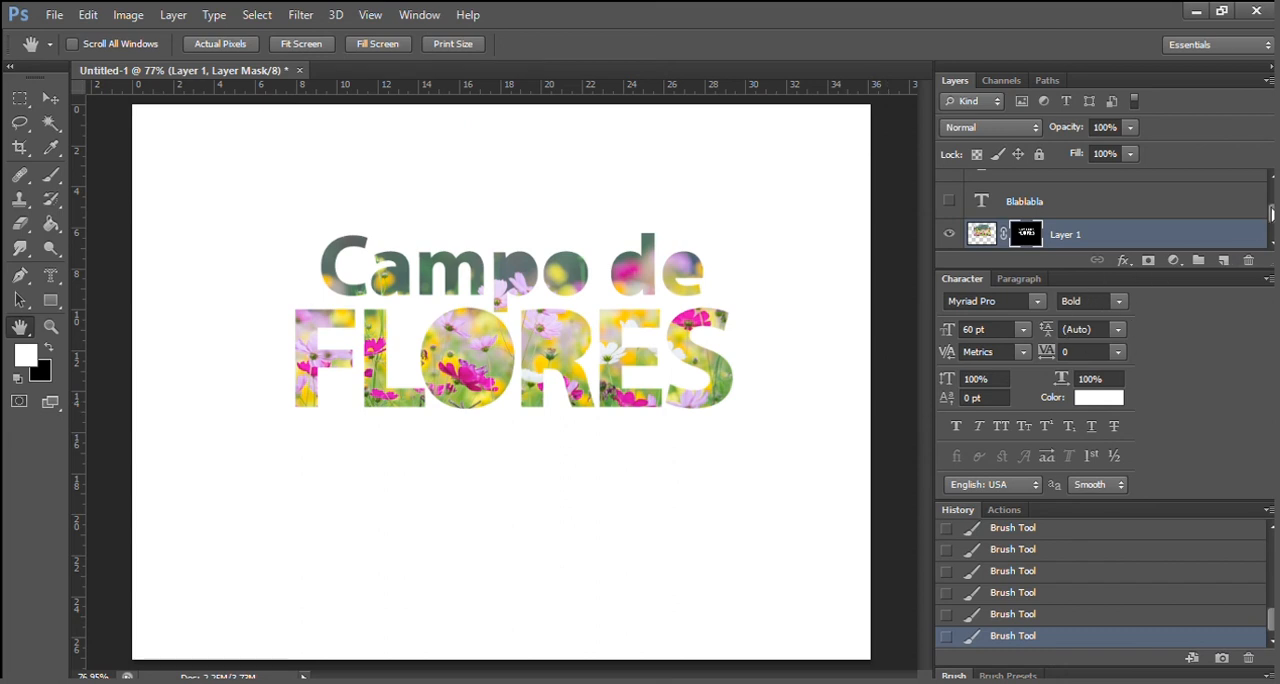
# Show the "Blablabla" text layer and move its text below the "Campo de FLORES" lettering.
pyautogui.click(948, 203)
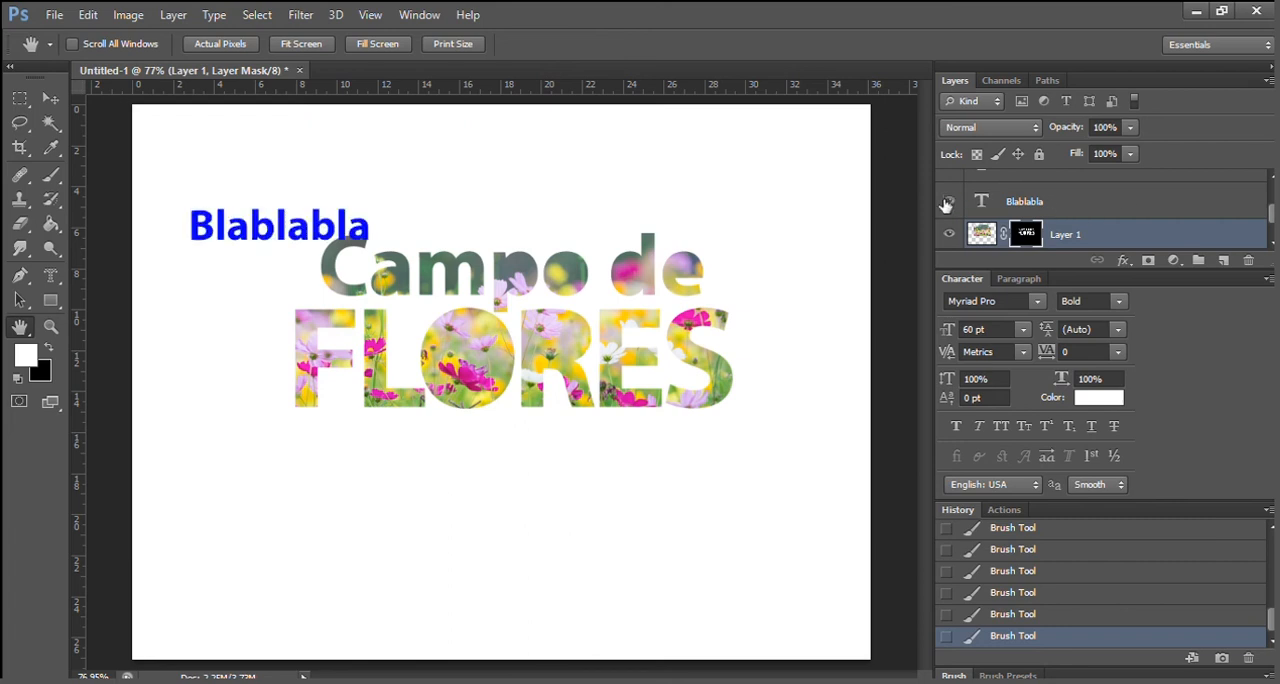
pyautogui.click(1108, 196)
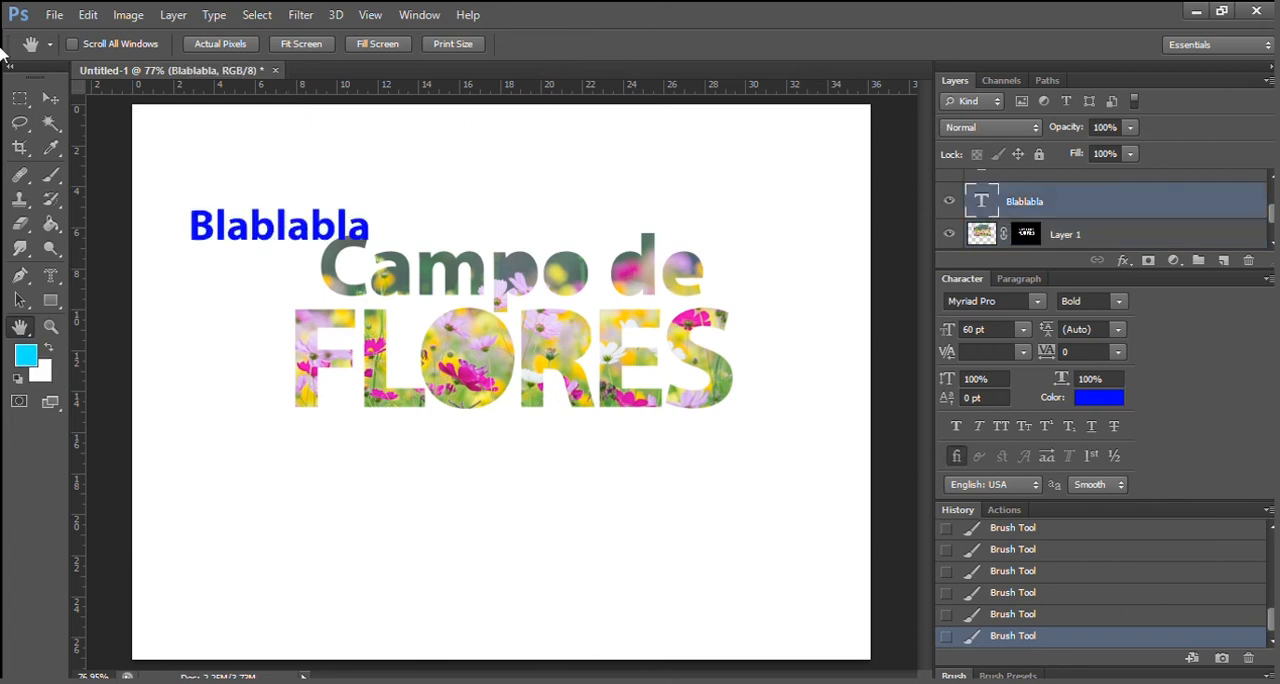
pyautogui.click(50, 97)
pyautogui.moveTo(245, 229); pyautogui.dragTo(507, 500)
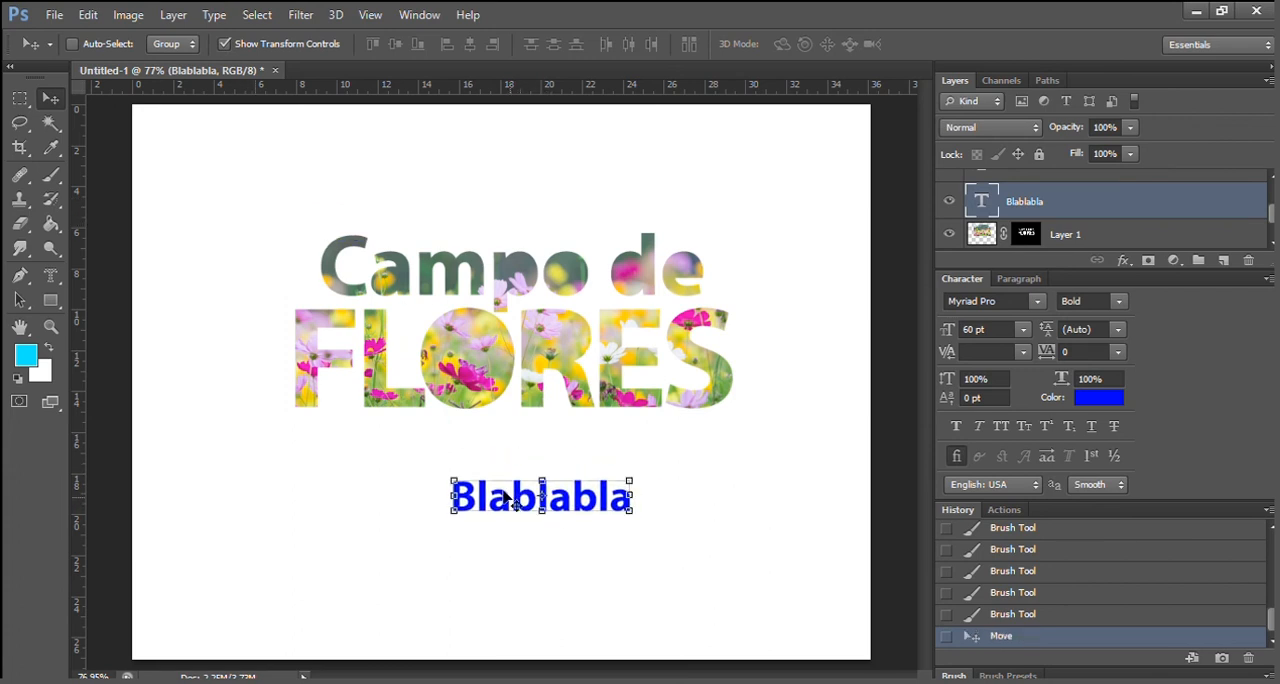
# Open Warp Text for "Blablabla", choose the Arc style at +50% bend and try bending it downward.
pyautogui.click(207, 10)
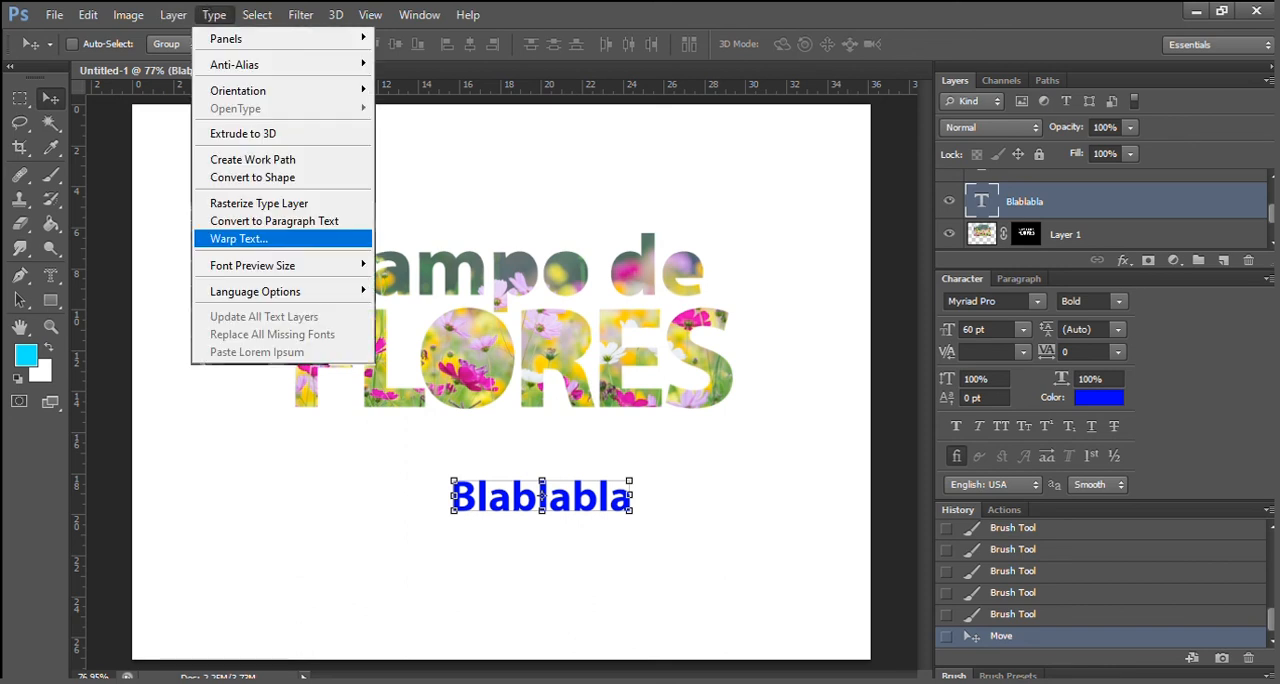
pyautogui.click(276, 238)
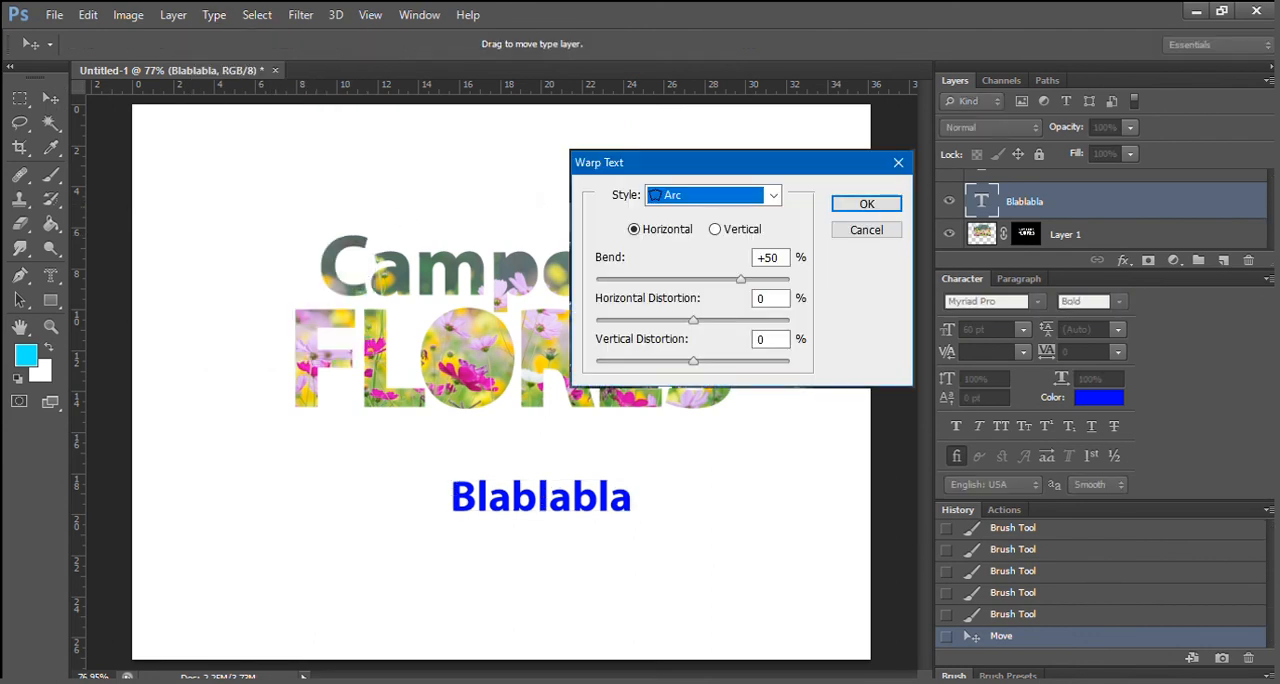
pyautogui.click(773, 196)
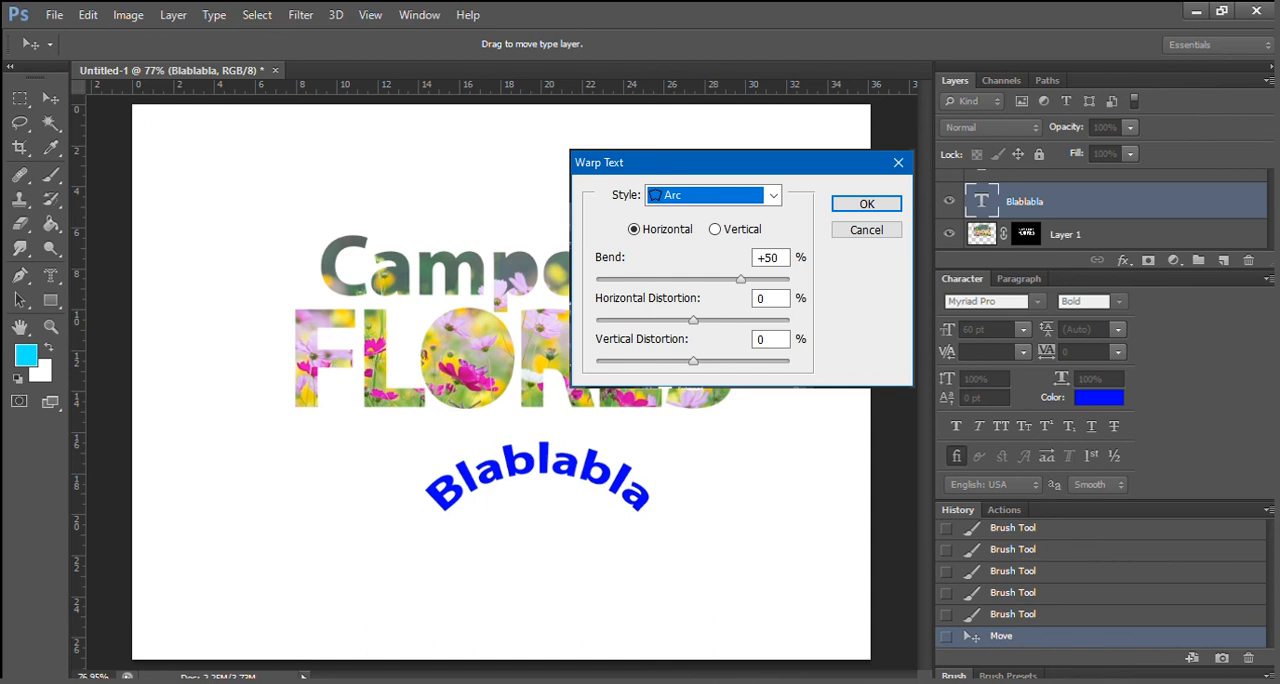
pyautogui.moveTo(736, 279); pyautogui.dragTo(643, 279)
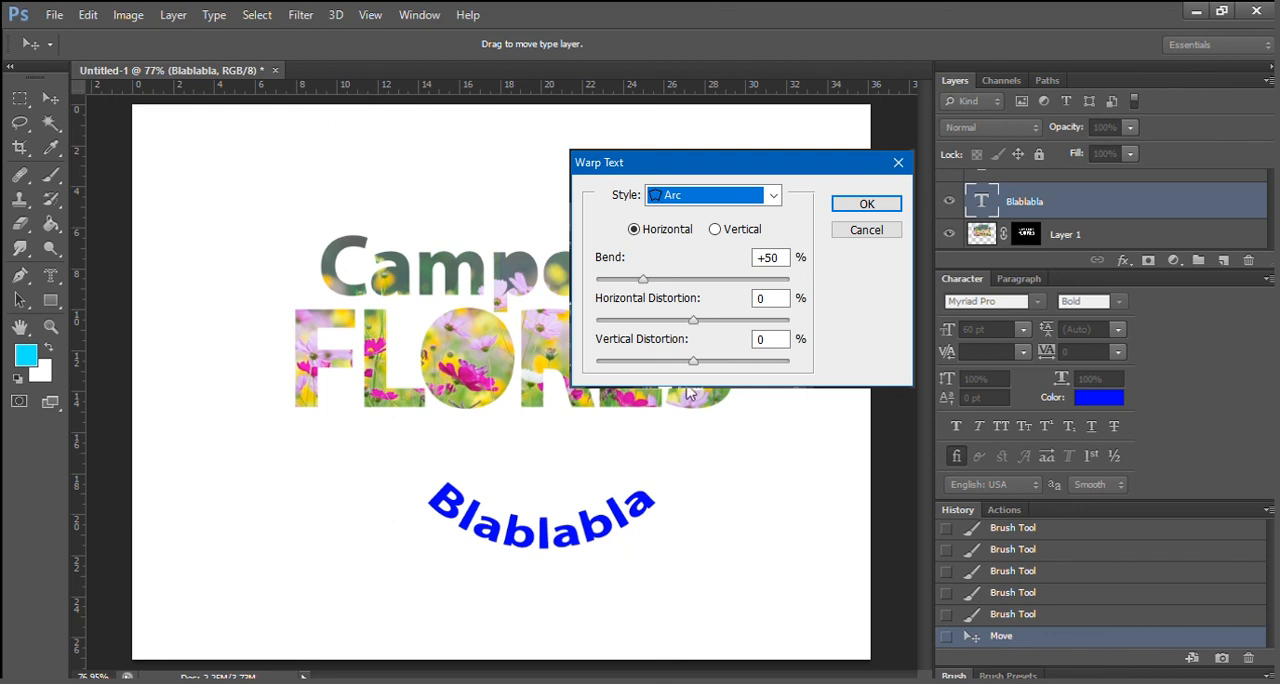
# Try other warp styles with varied bend, horizontal distortion and vertical distortion on "Blablabla", and apply a downward-curving, distorted warp.
pyautogui.click(700, 427)
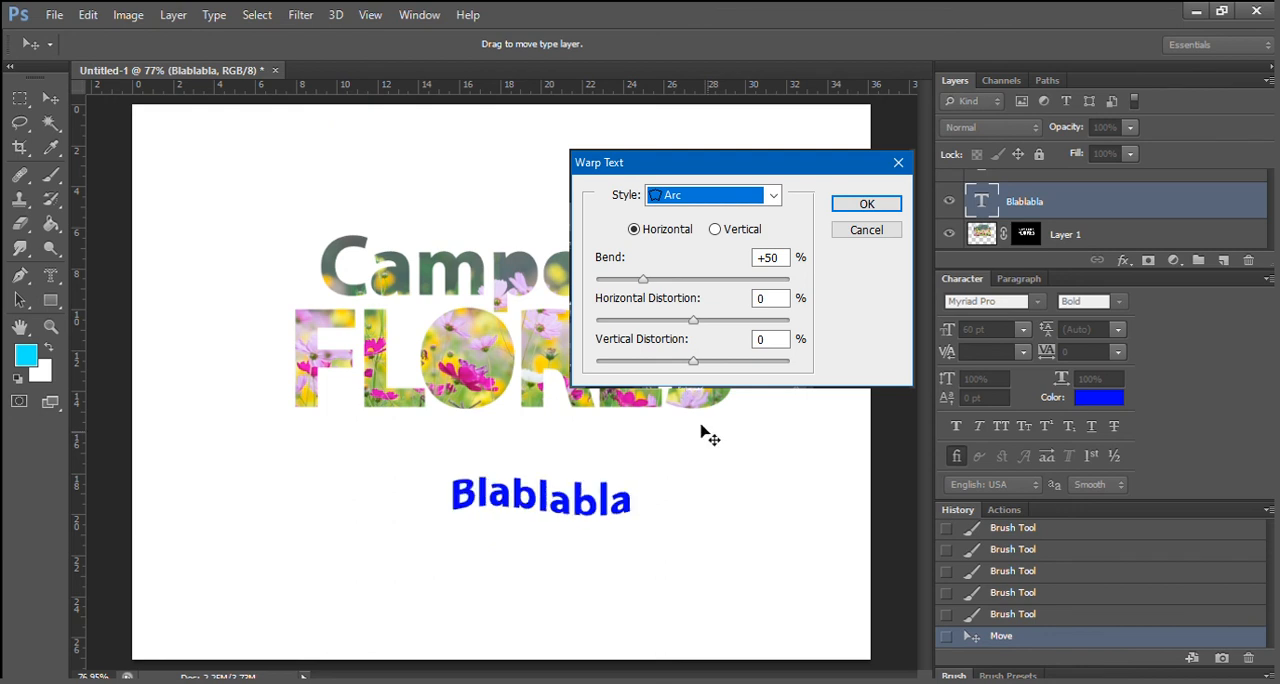
pyautogui.moveTo(715, 279); pyautogui.dragTo(652, 279)
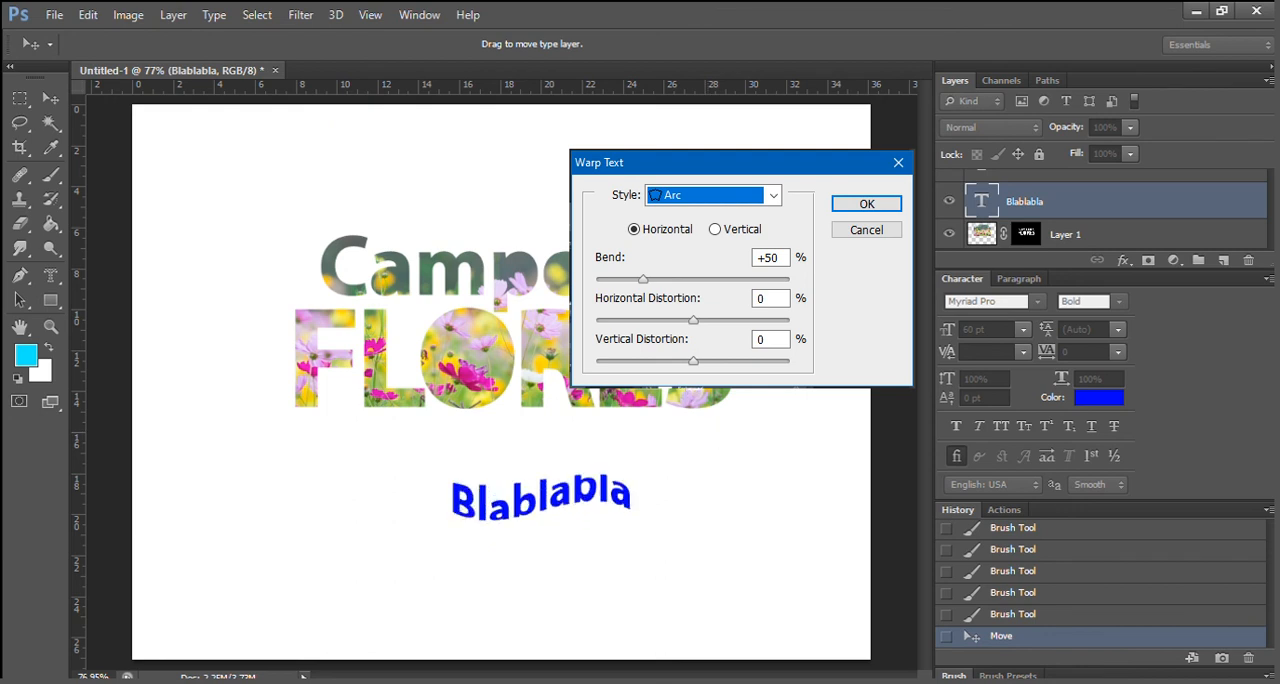
pyautogui.moveTo(693, 320); pyautogui.dragTo(767, 320)
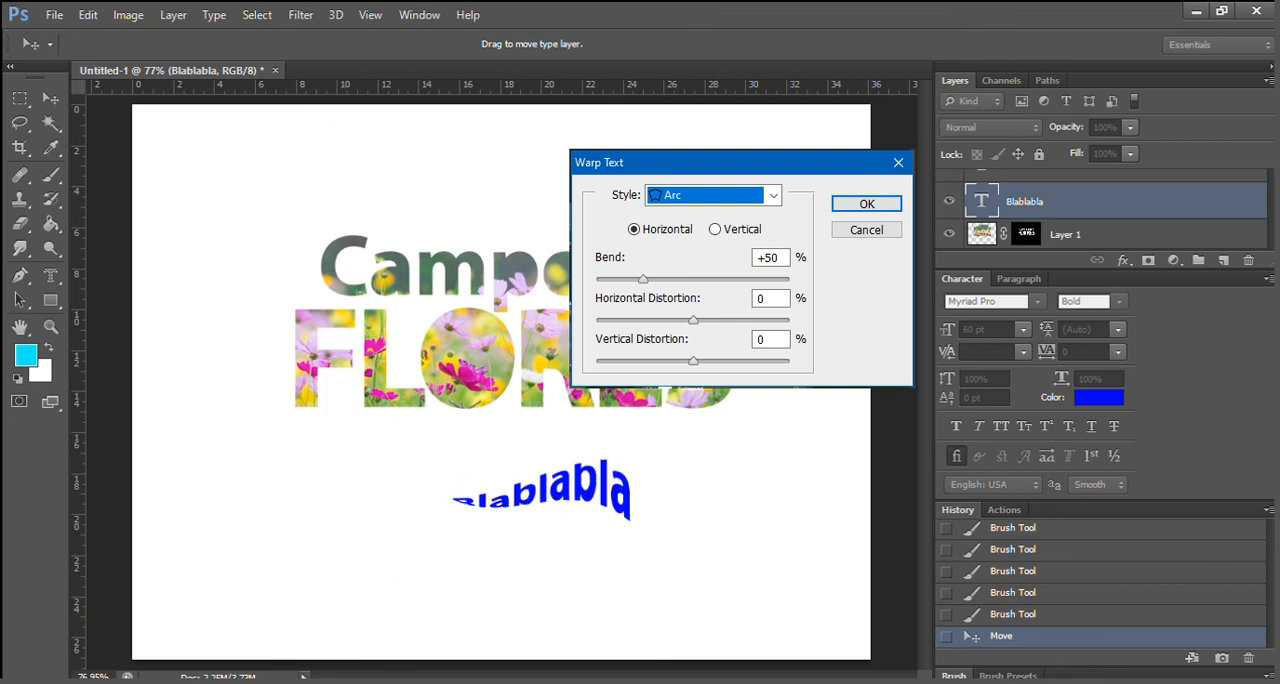
pyautogui.moveTo(693, 361); pyautogui.dragTo(765, 361)
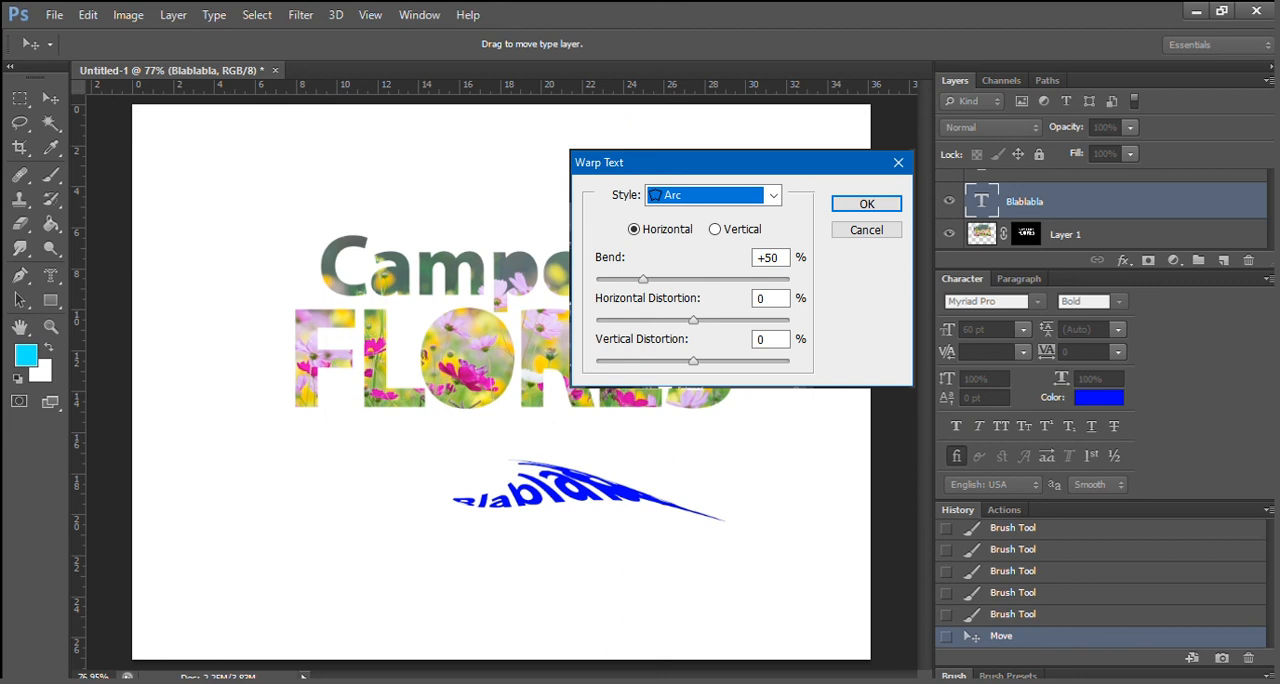
pyautogui.click(690, 510)
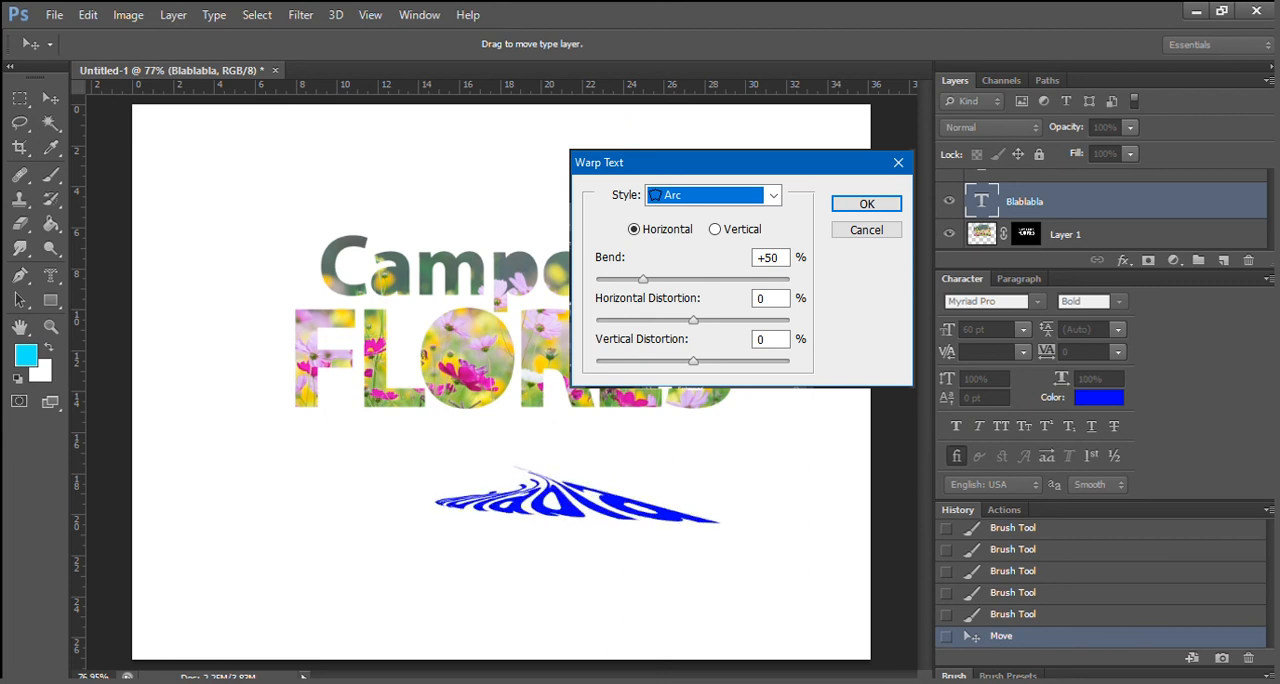
pyautogui.press('Return')
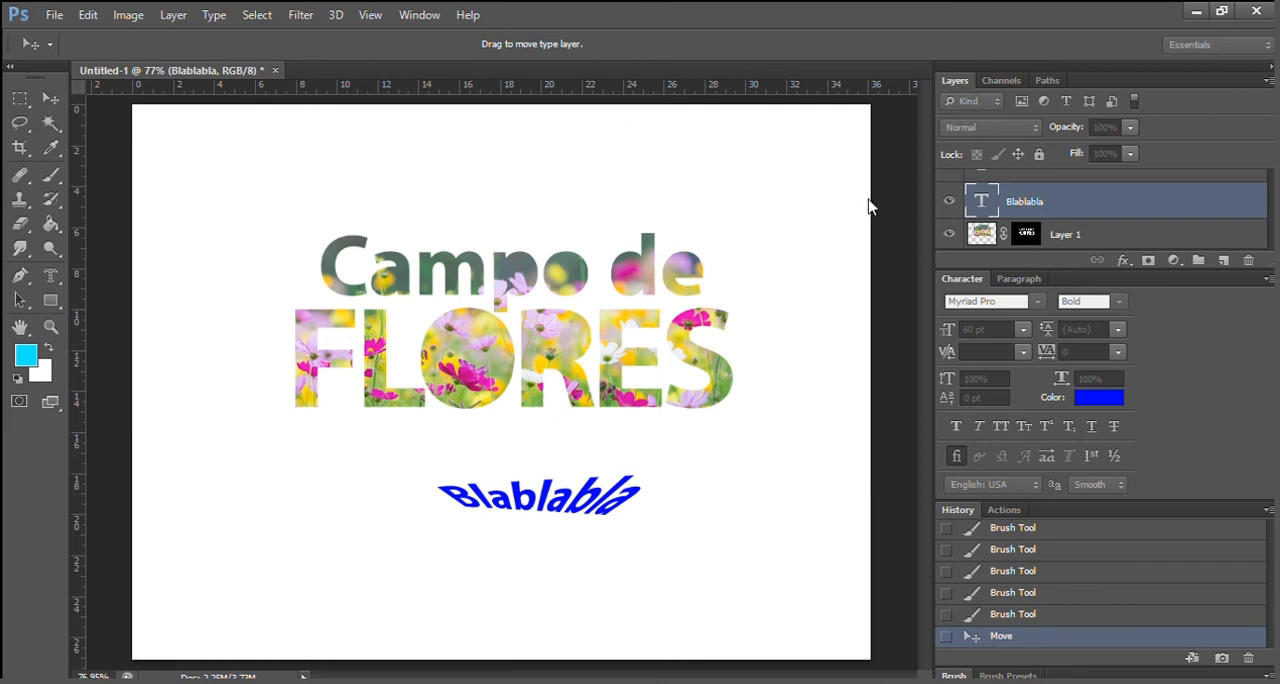
pyautogui.press('Return')
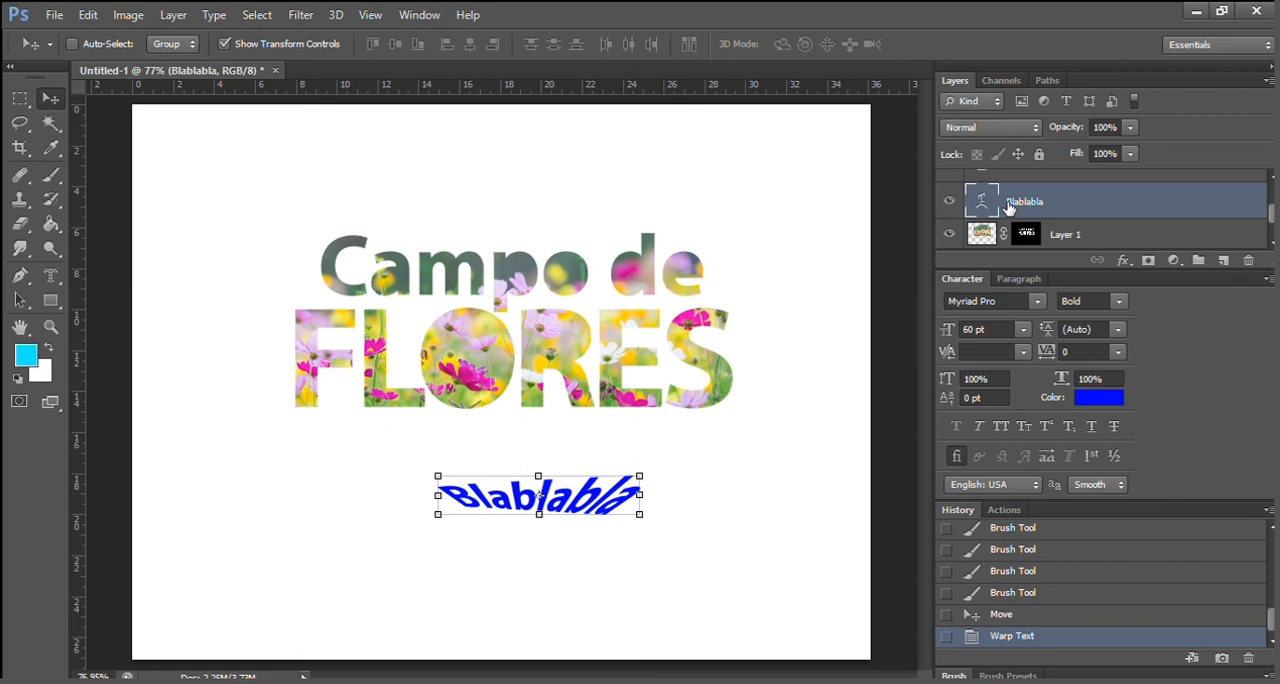
# Edit the warped "Blablabla" text so it reads "Bla bla bla... :D".
pyautogui.press('t')
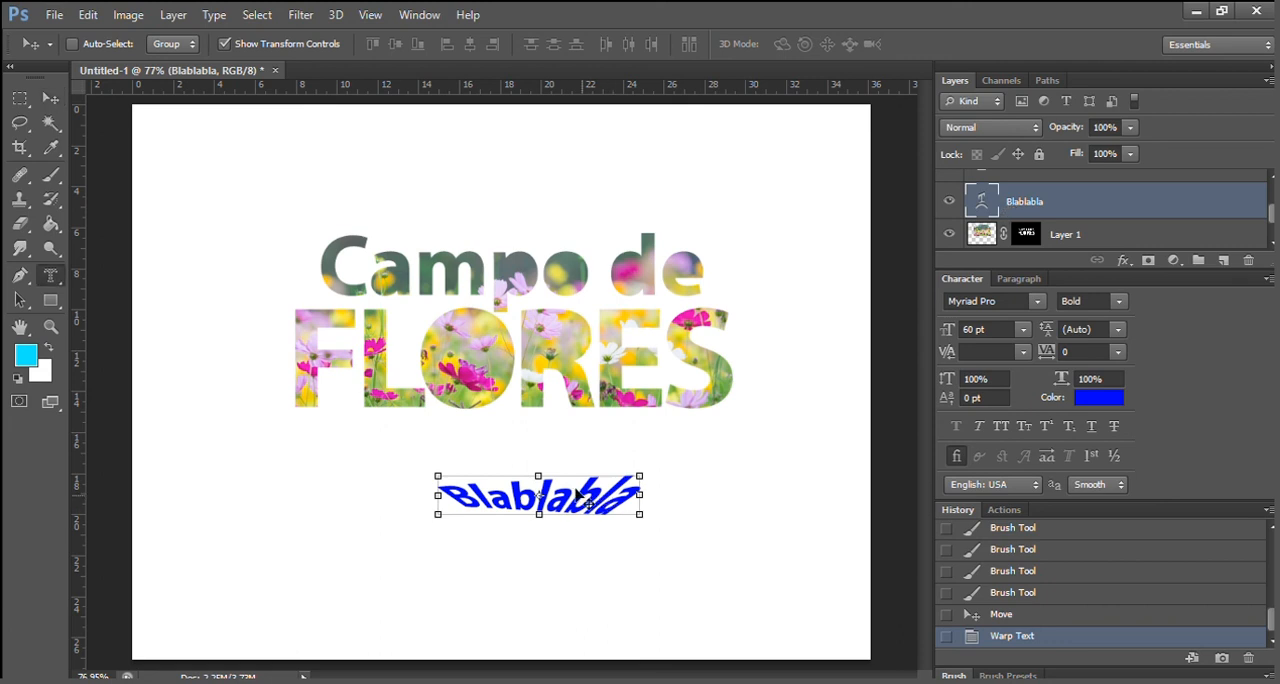
pyautogui.click(505, 503)
pyautogui.press('Right')
pyautogui.press('Right')
pyautogui.press('Right')
pyautogui.press('Right')
pyautogui.press('Right')
pyautogui.press('Right')
pyautogui.write('..')
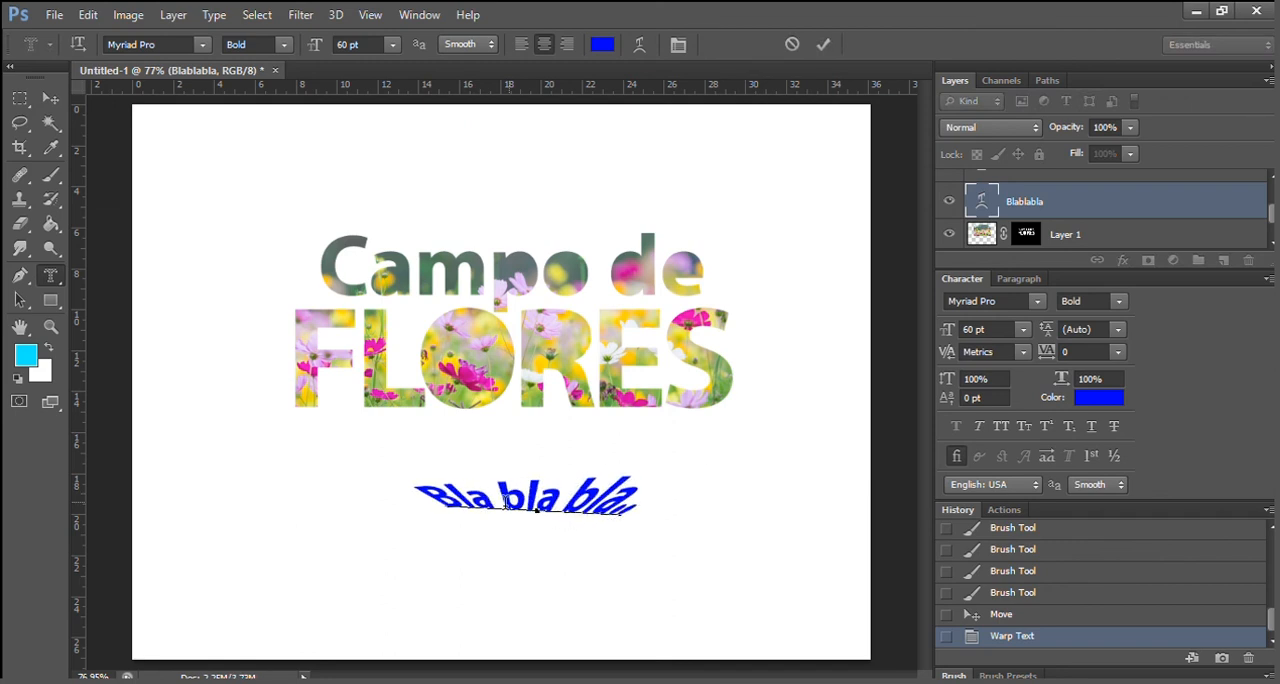
pyautogui.write('..')
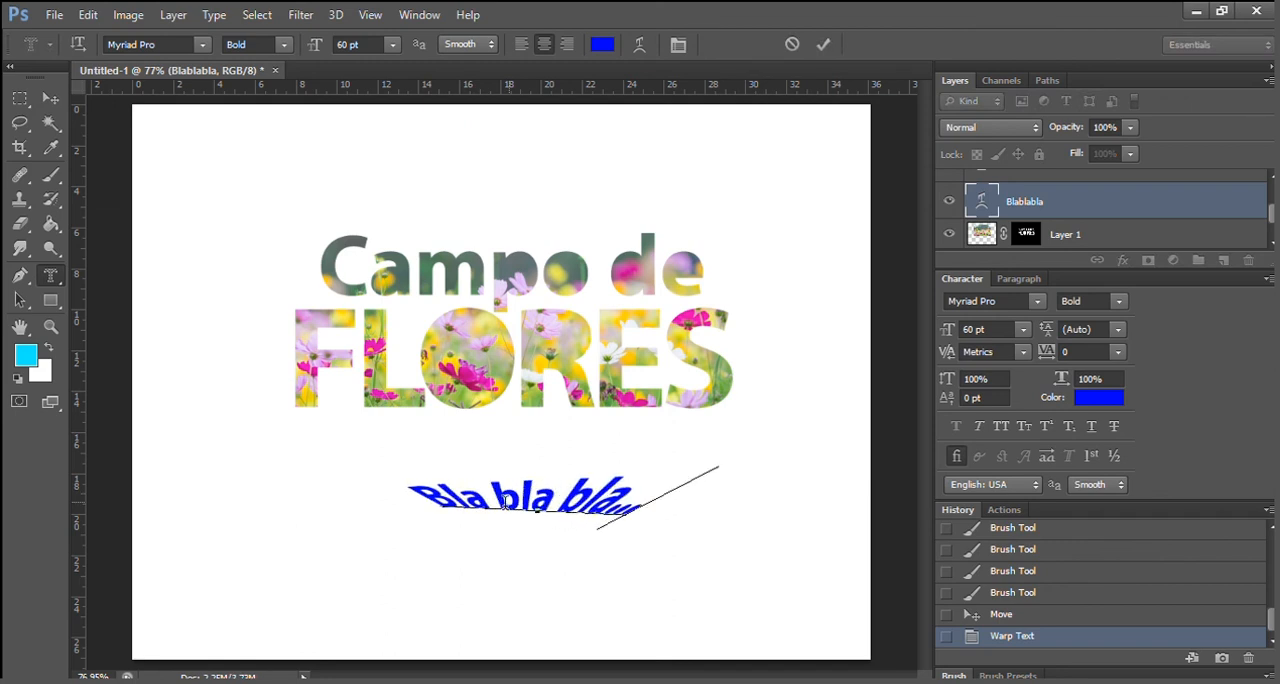
pyautogui.write(' :D')
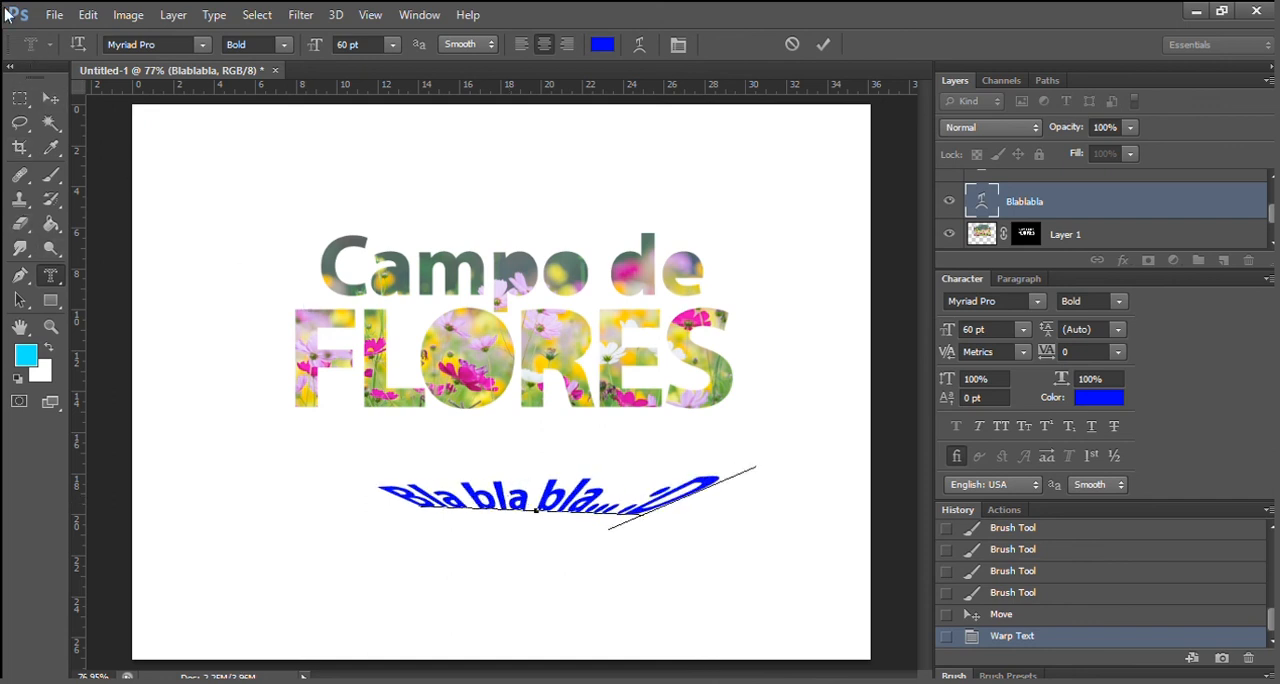
pyautogui.click(50, 100)
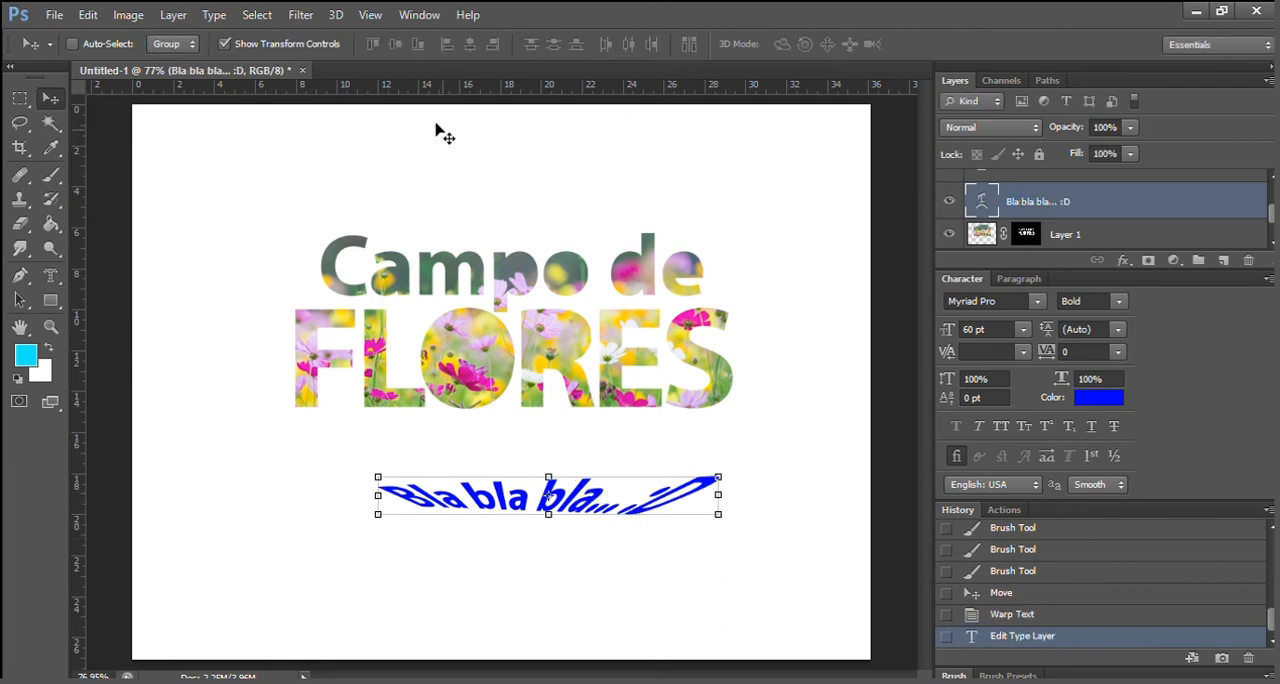
# Change the blue text's warp to a horizontal Arc with +50% bend and no distortion, and move it slightly down below "FLORES".
pyautogui.click(213, 8)
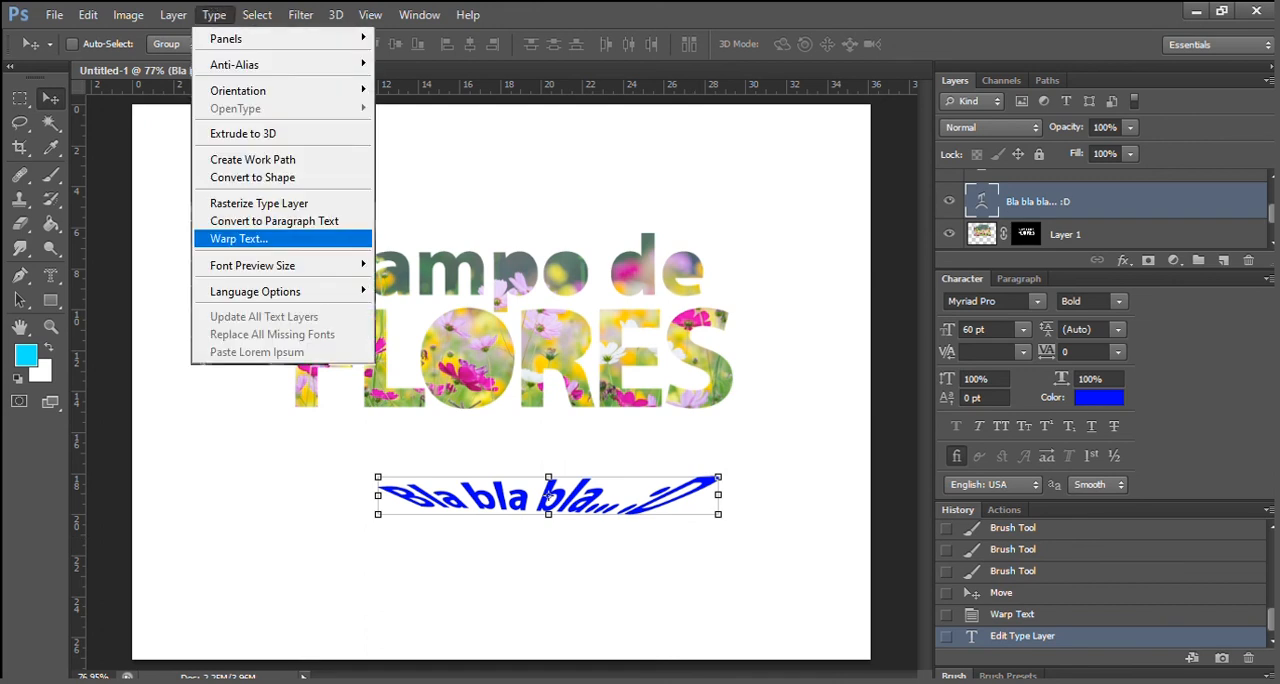
pyautogui.click(271, 239)
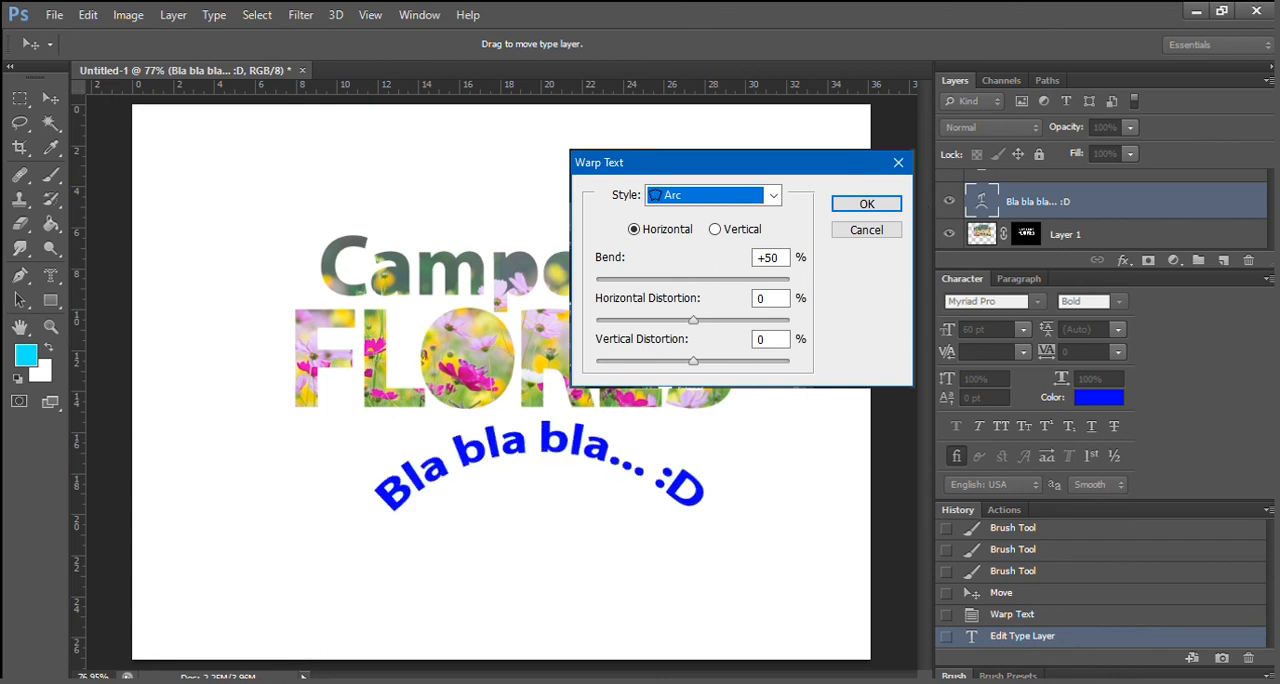
pyautogui.click(862, 206)
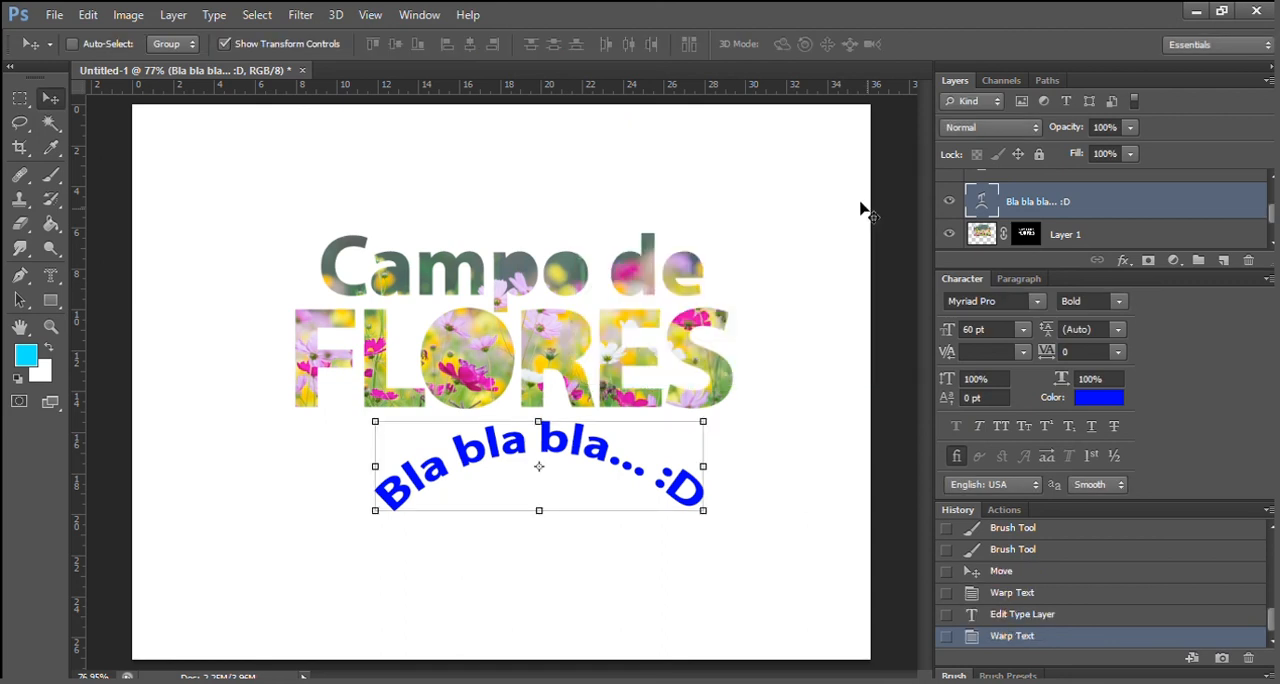
pyautogui.moveTo(601, 453); pyautogui.dragTo(591, 481)
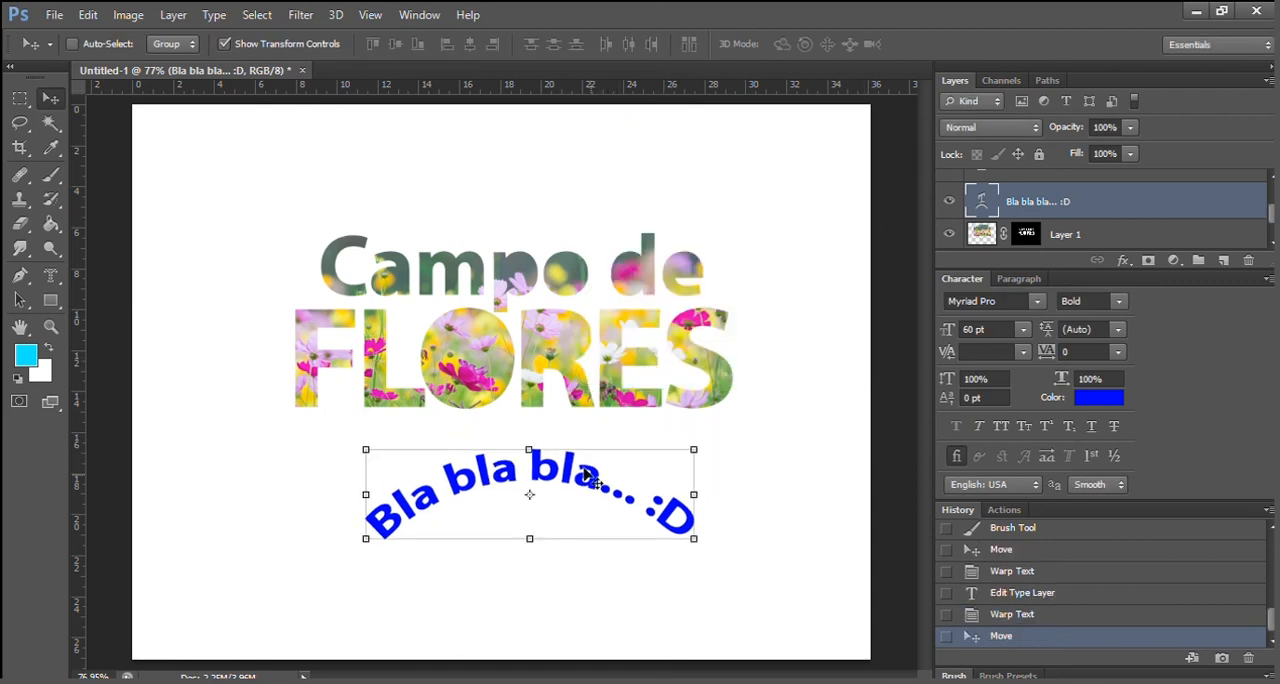